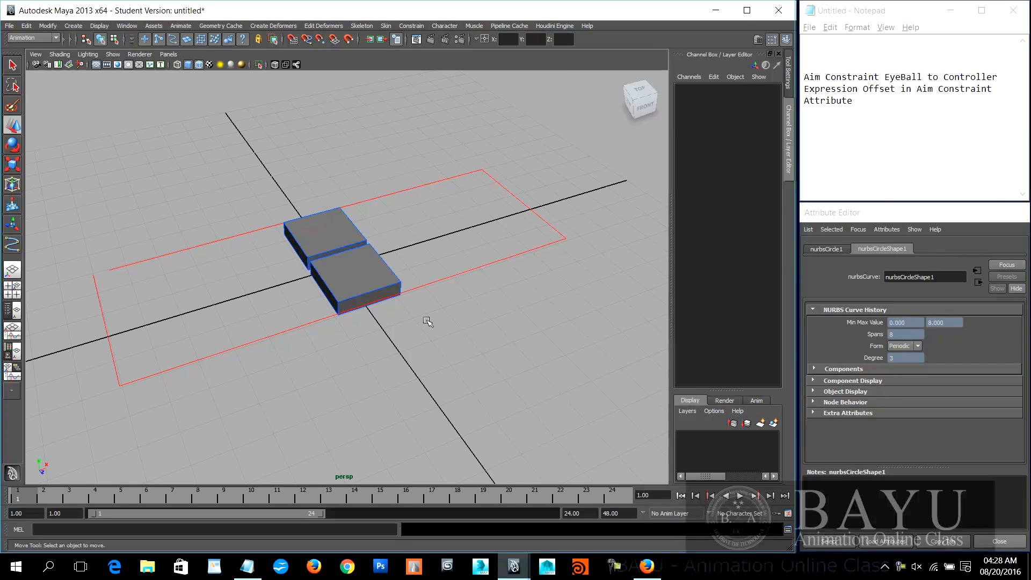
# Step: Select CUBE_A, the rear of the two cubes inside the red rectangular curve
pyautogui.keyDown('alt'); pyautogui.moveTo(476, 329); pyautogui.dragTo(451, 341, button='middle'); pyautogui.keyUp('alt')
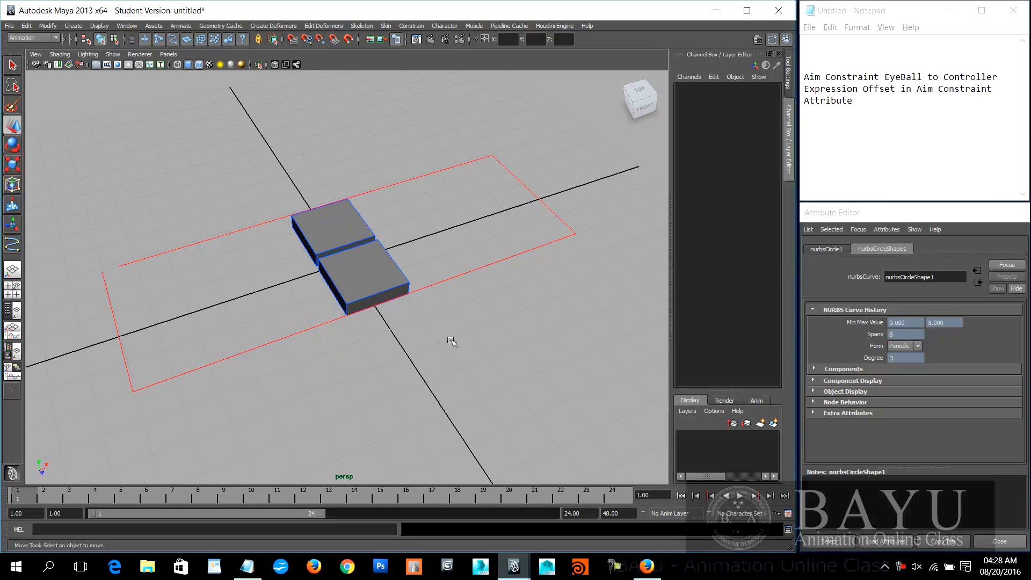
pyautogui.keyDown('alt'); pyautogui.moveTo(447, 361); pyautogui.dragTo(454, 352, button='middle'); pyautogui.keyUp('alt')
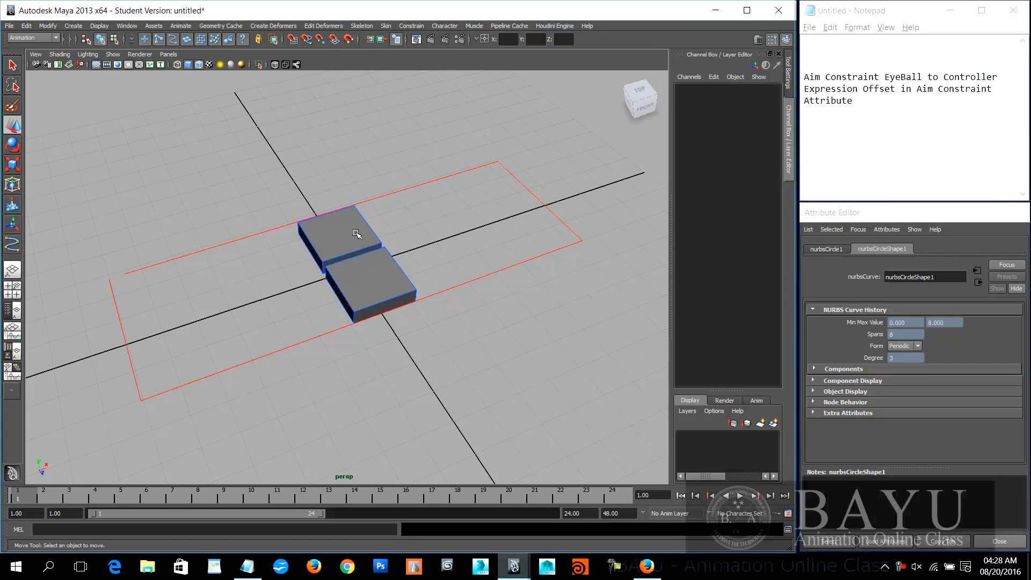
pyautogui.click(358, 234)
pyautogui.click(471, 345)
pyautogui.click(371, 287)
pyautogui.click(346, 236)
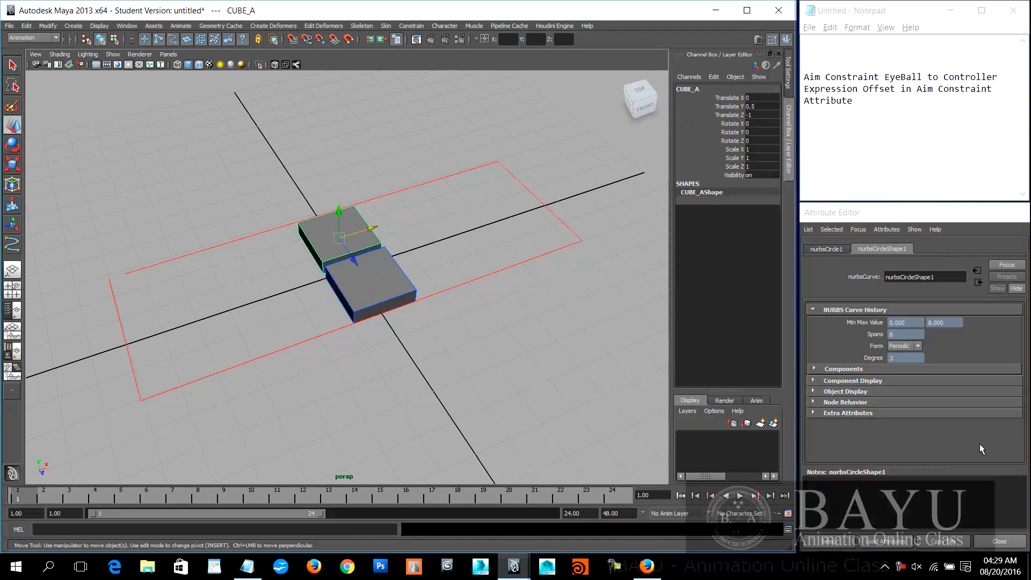
# Step: Close the Attribute Editor belonging to the other Maya session with the eyeballs, and return to the two-cube scene
pyautogui.click(850, 215)
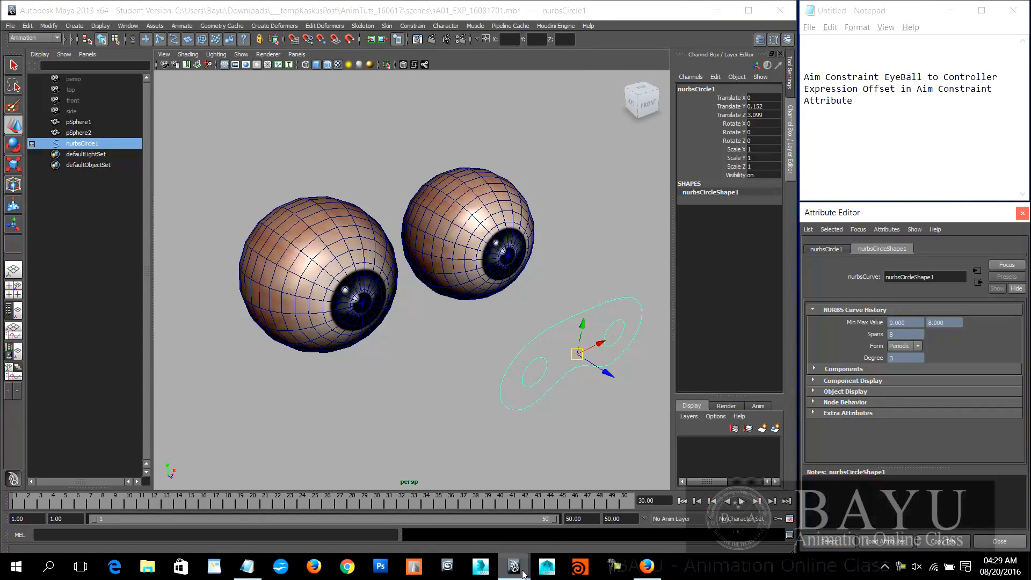
pyautogui.moveTo(523, 573)
pyautogui.click(691, 516)
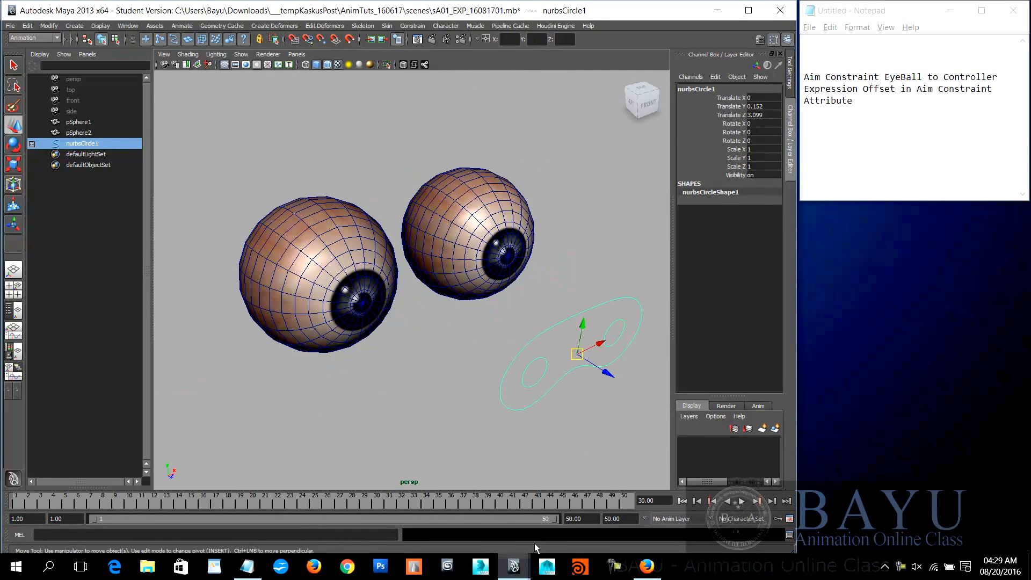
pyautogui.moveTo(514, 565)
pyautogui.click(698, 502)
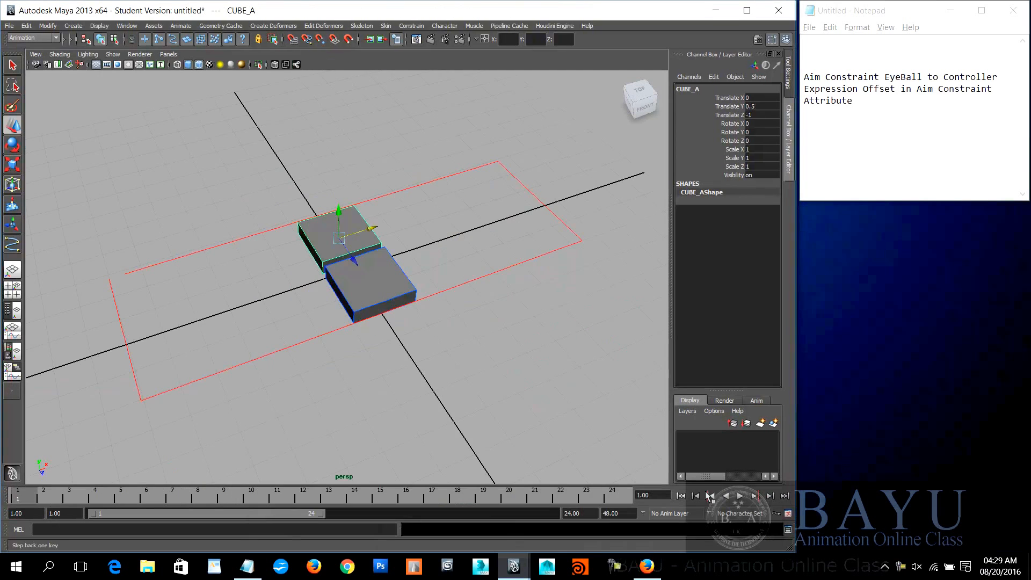
# Step: Show CUBE_A's transform attributes in the Attribute Editor, placing it below the Notepad window and enlarging its height
pyautogui.hotkey('ctrl', 'a')
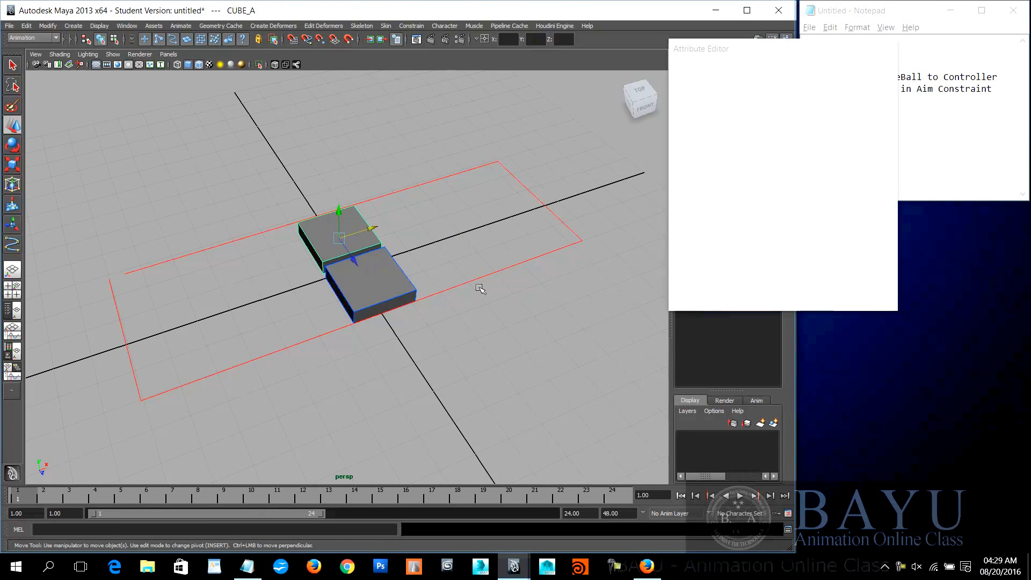
pyautogui.moveTo(783, 47); pyautogui.dragTo(906, 218)
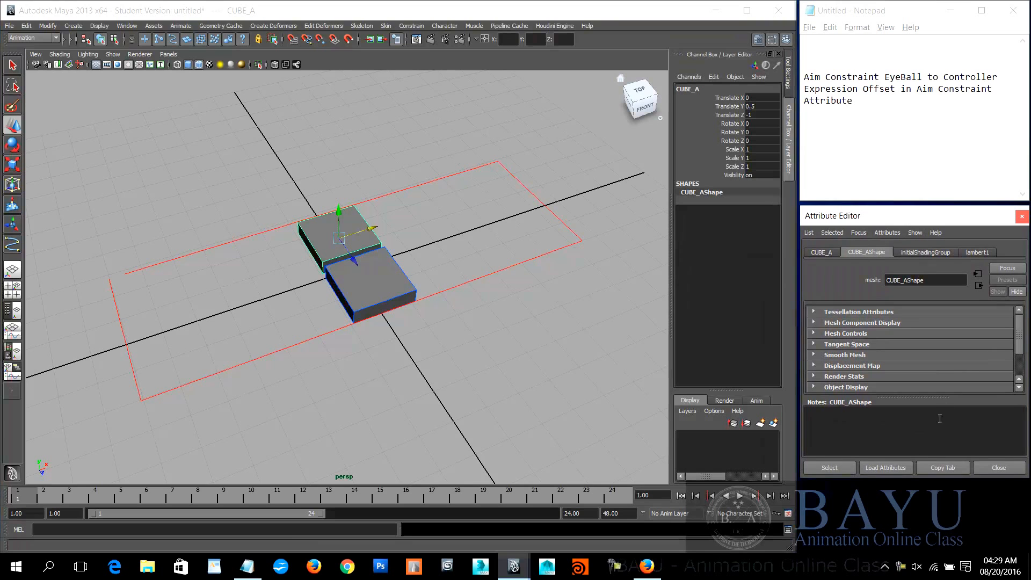
pyautogui.moveTo(906, 479); pyautogui.dragTo(910, 552)
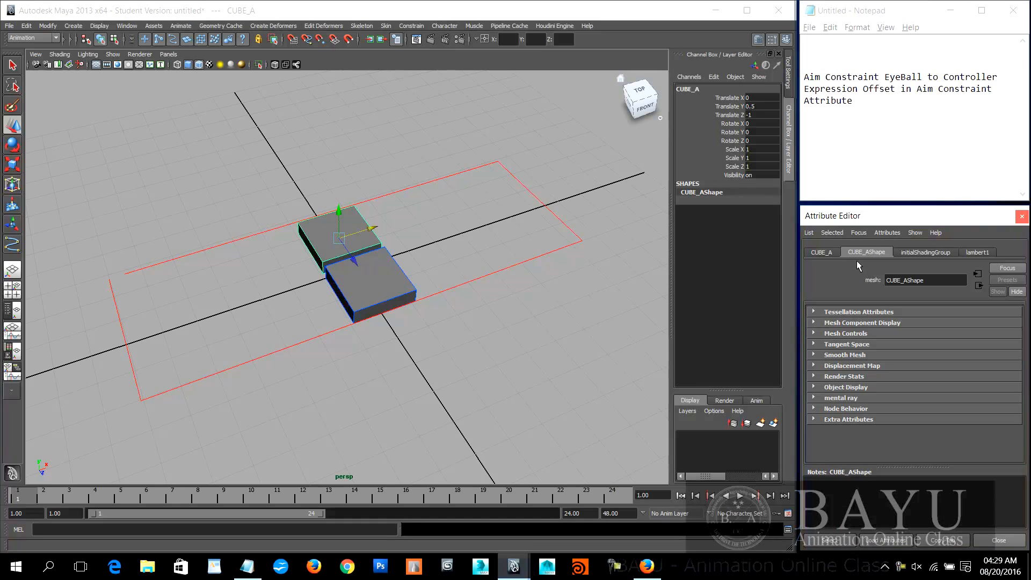
pyautogui.click(820, 250)
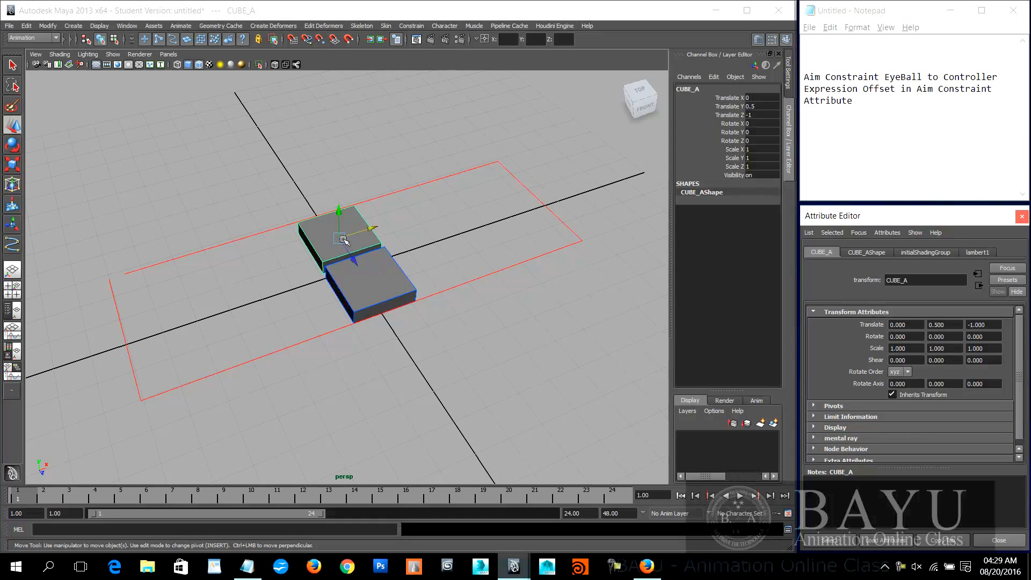
# Step: Compare the transform attributes of CUBE_B and CUBE_A, and examine CUBE_A's Translate X, Y and Z values
pyautogui.click(368, 288)
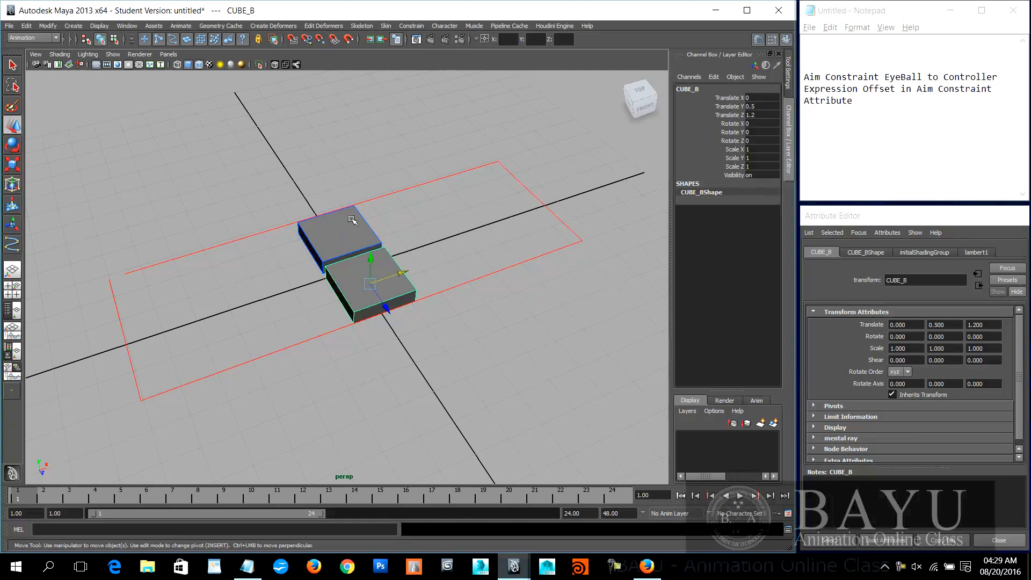
pyautogui.click(328, 234)
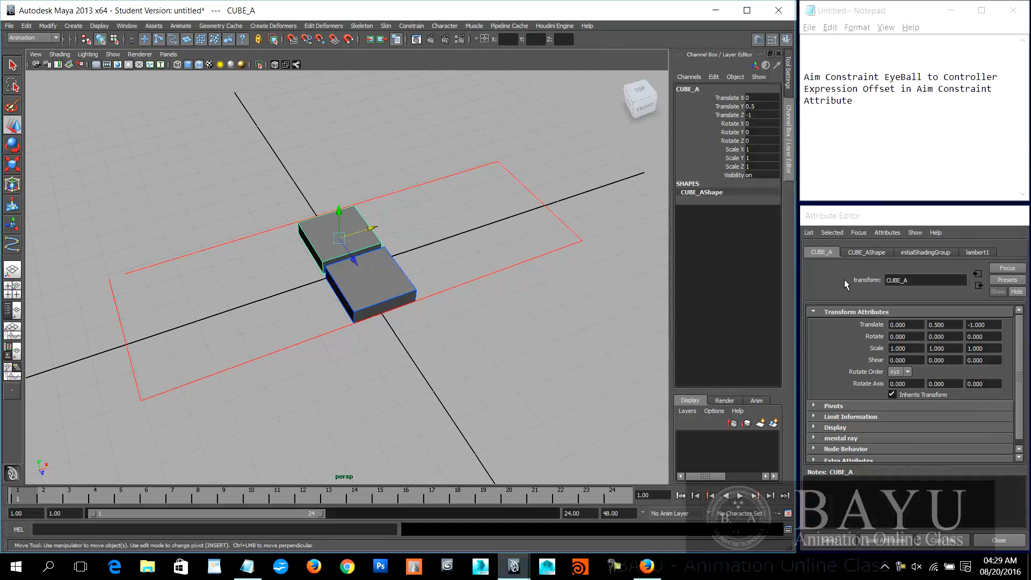
pyautogui.click(384, 290)
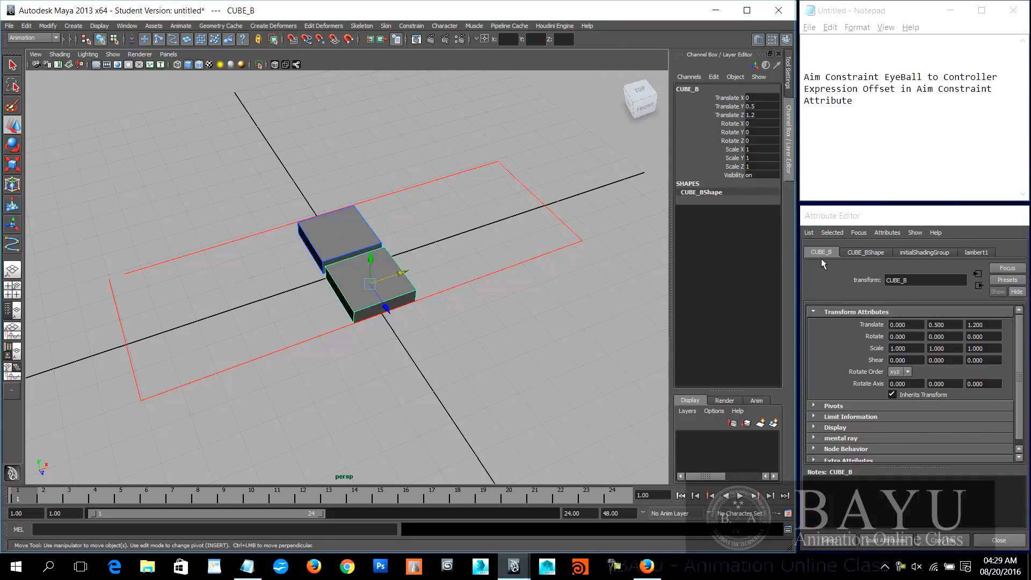
pyautogui.click(331, 235)
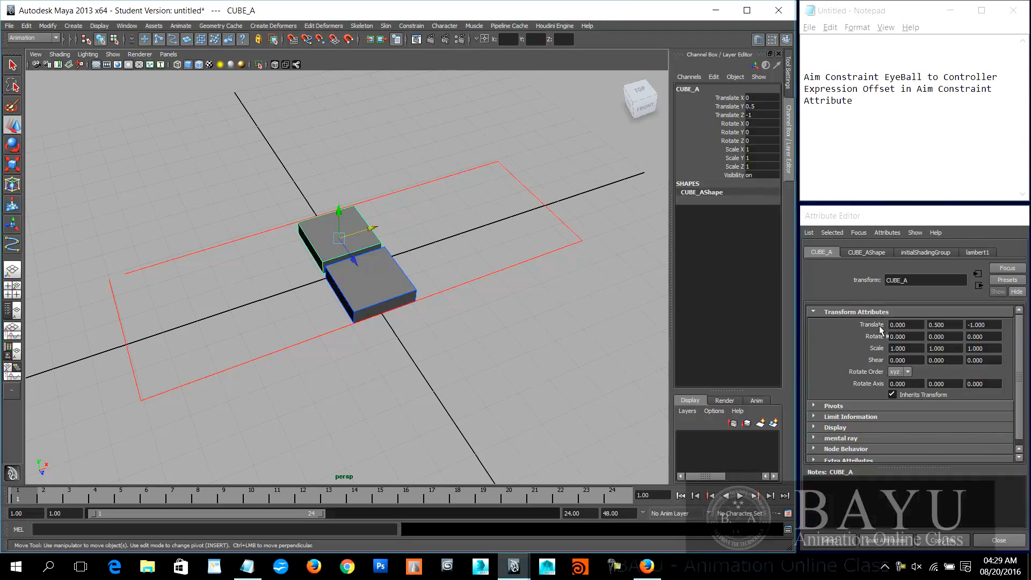
pyautogui.click(913, 325)
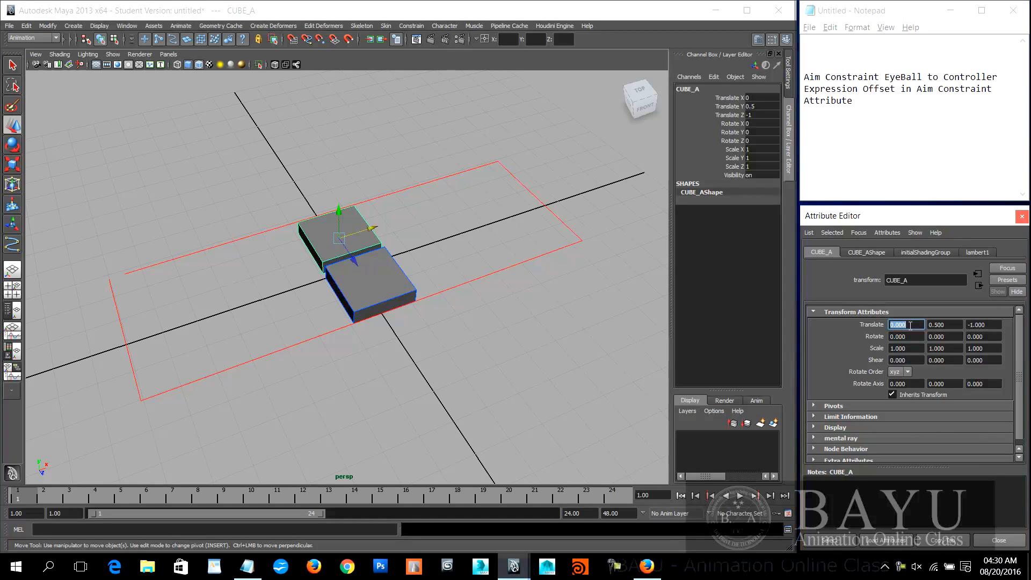
pyautogui.click(959, 324)
pyautogui.click(986, 325)
# Step: Copy the attribute name CUBE_A.translateX from the Expression Editor into the first line of the Notepad note, and close the editor
pyautogui.click(910, 325)
pyautogui.rightClick(913, 325)
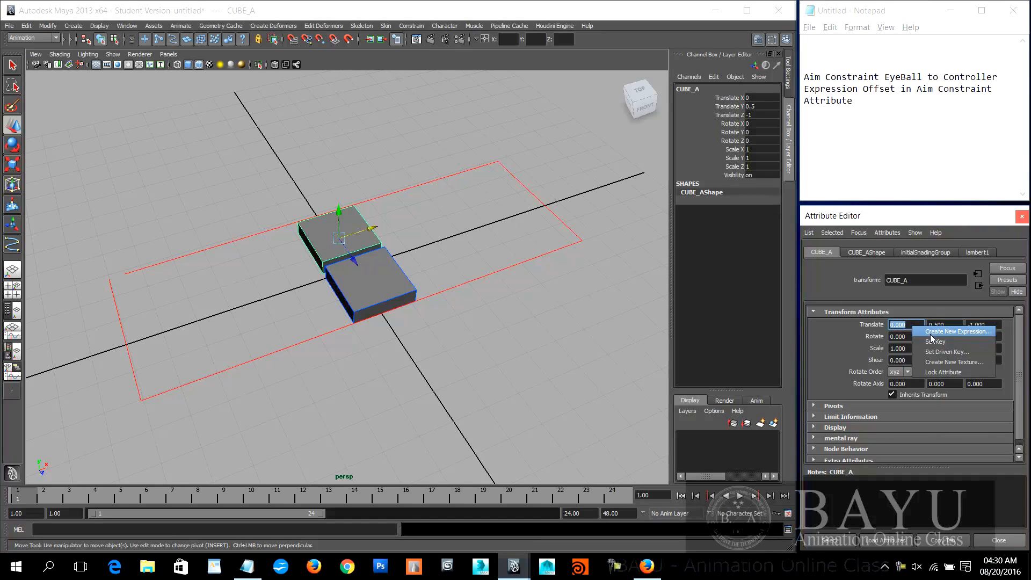
pyautogui.click(930, 333)
pyautogui.moveTo(436, 146); pyautogui.dragTo(674, 106)
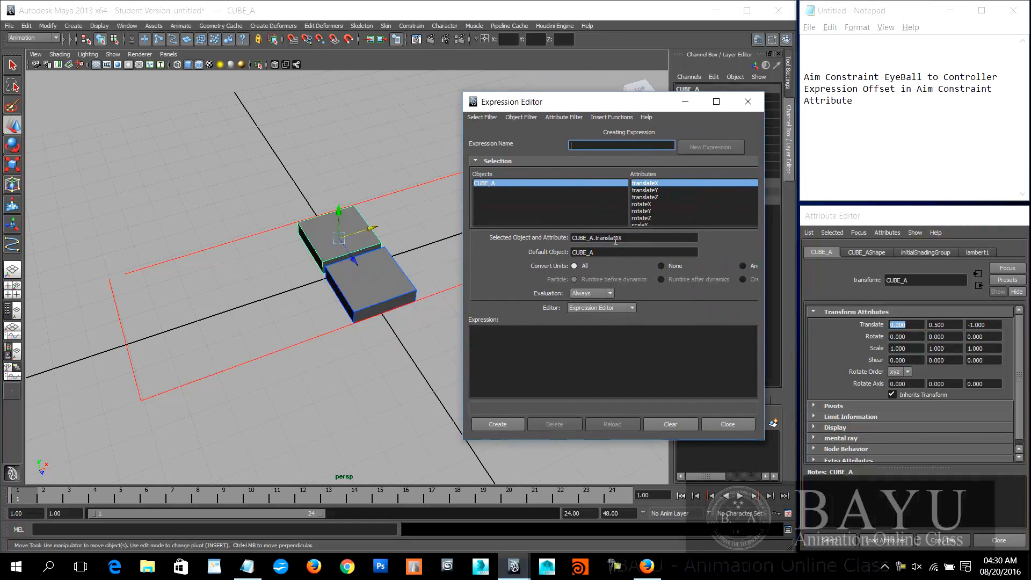
pyautogui.click(638, 239)
pyautogui.moveTo(637, 239); pyautogui.dragTo(570, 238)
pyautogui.hotkey('ctrl', 'c')
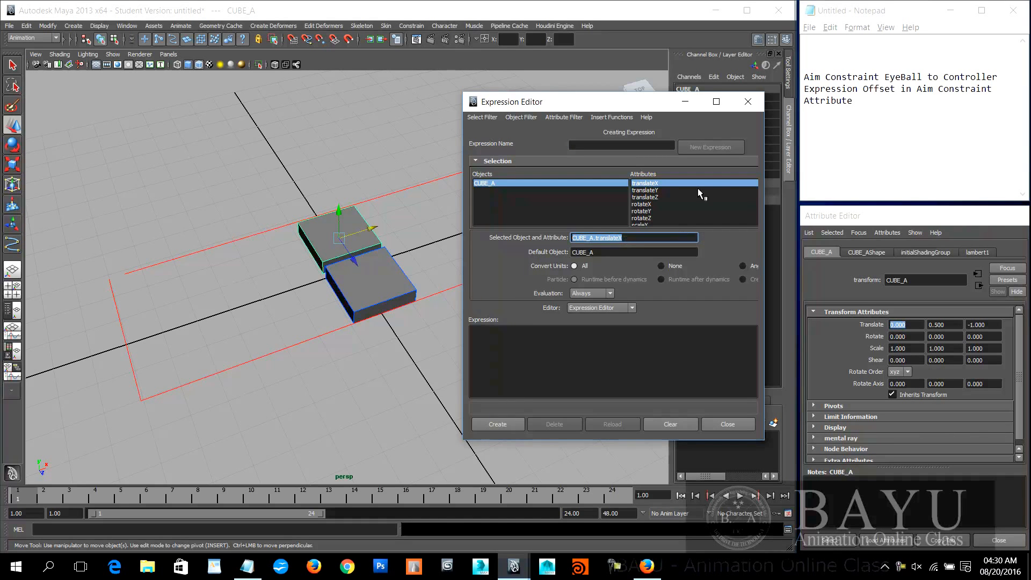
pyautogui.click(912, 13)
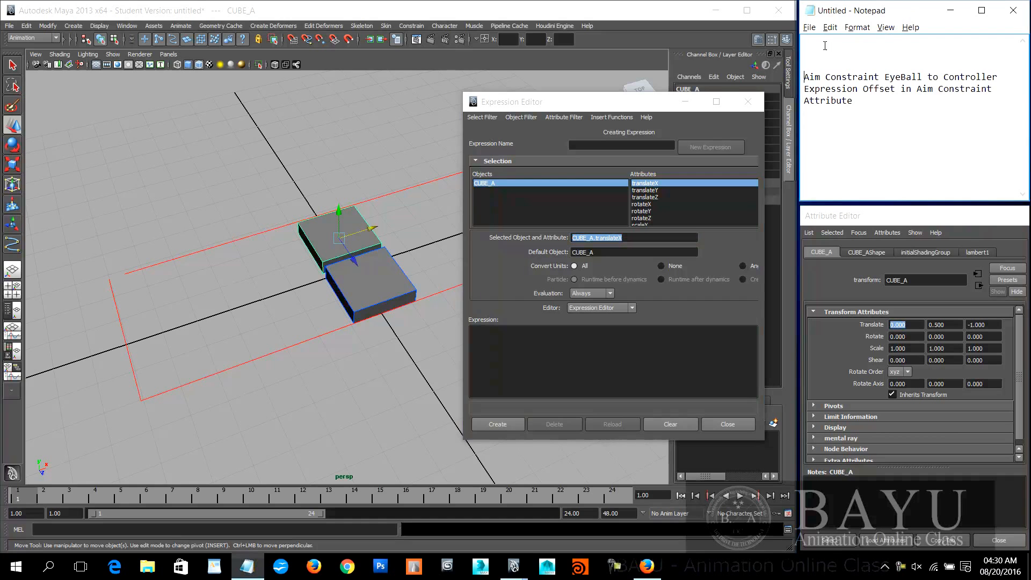
pyautogui.hotkey('ctrl', 'v')
pyautogui.click(748, 103)
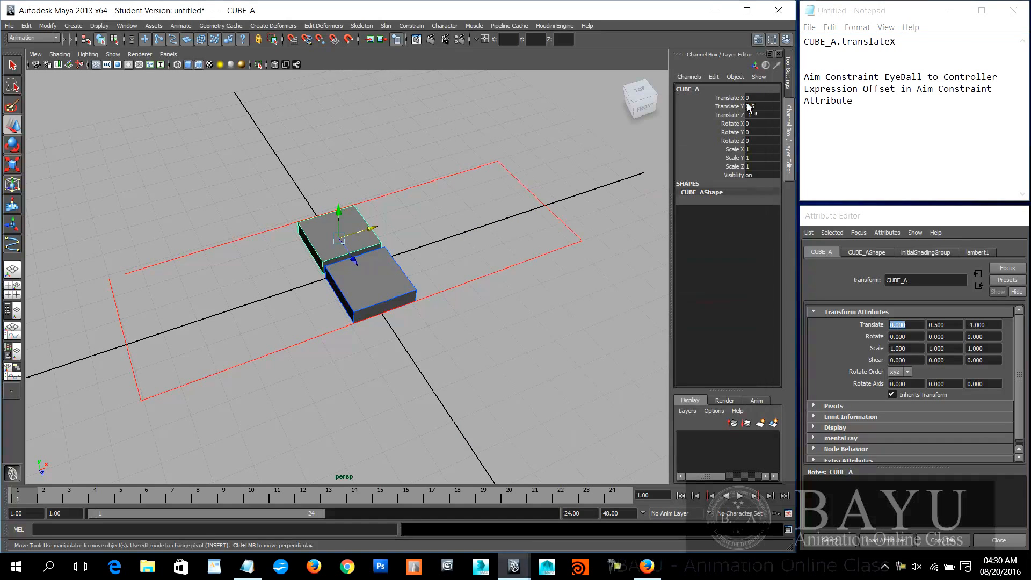
# Step: Copy the attribute name CUBE_B.translateX from the Expression Editor into the second Notepad line, add blank lines below, and close the editor
pyautogui.click(358, 290)
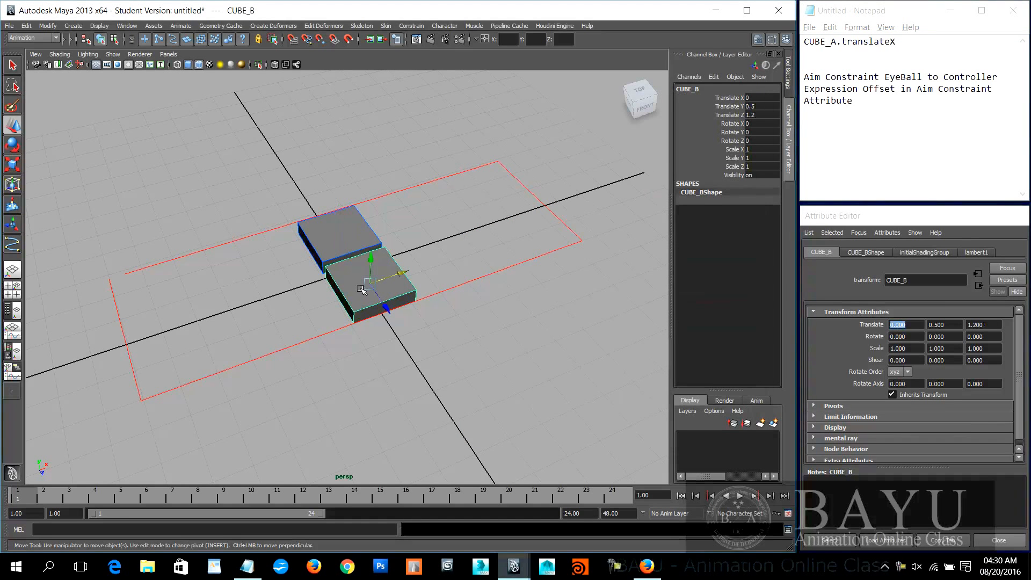
pyautogui.rightClick(914, 324)
pyautogui.click(924, 329)
pyautogui.moveTo(621, 238); pyautogui.dragTo(511, 242)
pyautogui.hotkey('ctrl', 'c')
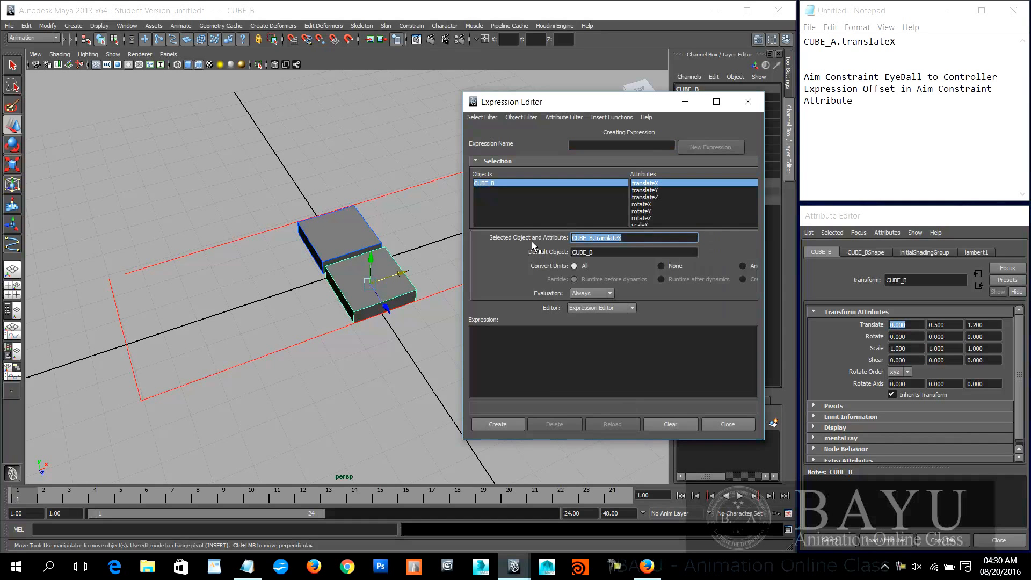
pyautogui.click(814, 56)
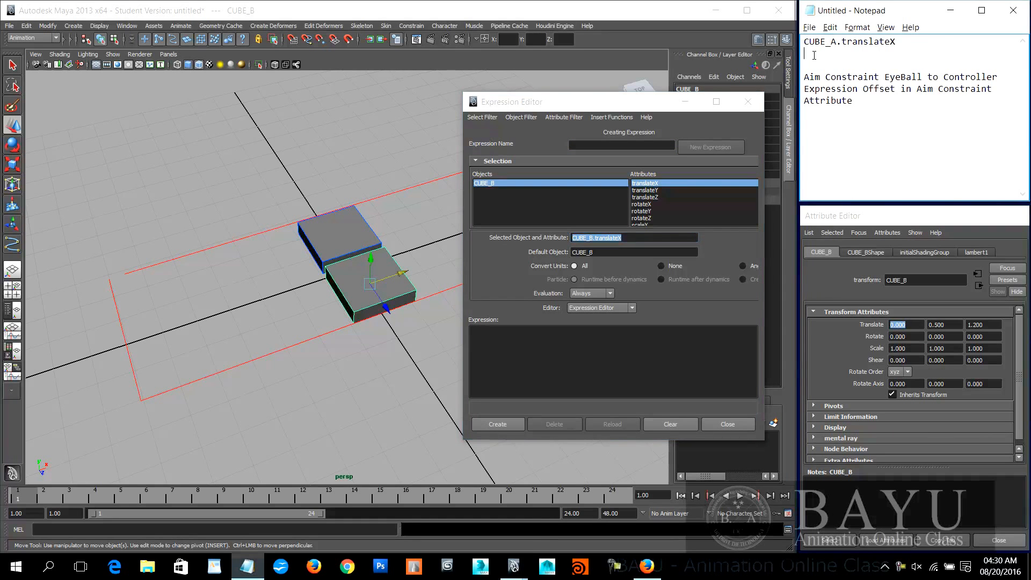
pyautogui.hotkey('ctrl', 'v')
pyautogui.press('Return')
pyautogui.press('Return')
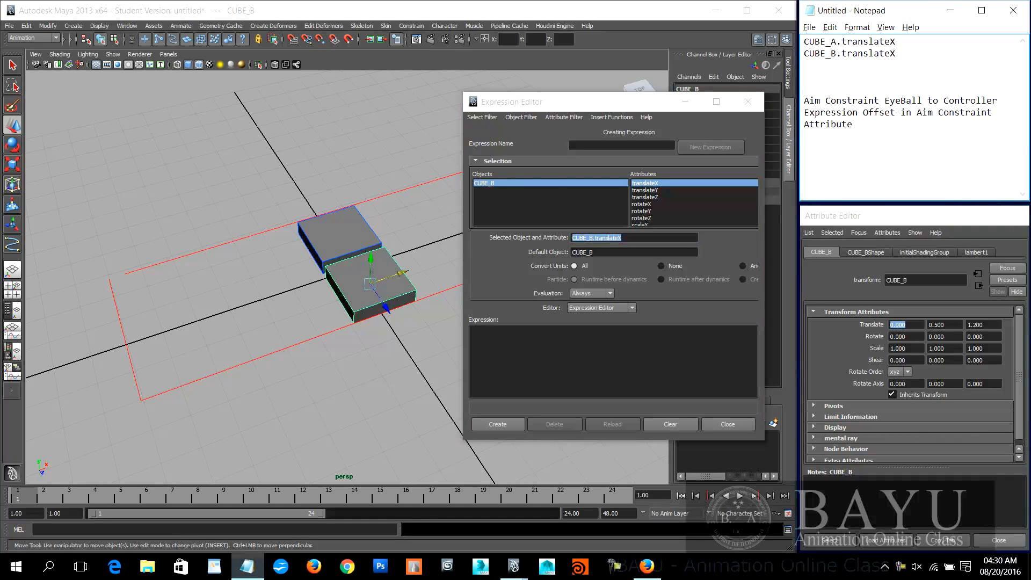
pyautogui.click(747, 101)
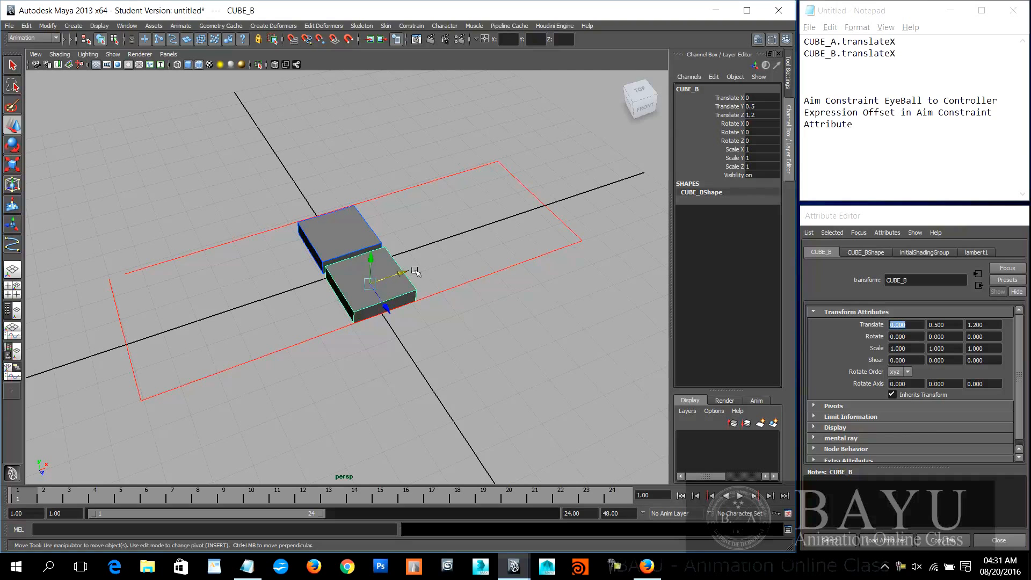
# Step: Combine the two attribute names in Notepad into the single line CUBE_B.translateX = CUBE_A.translateX;
pyautogui.click(760, 96)
pyautogui.click(352, 238)
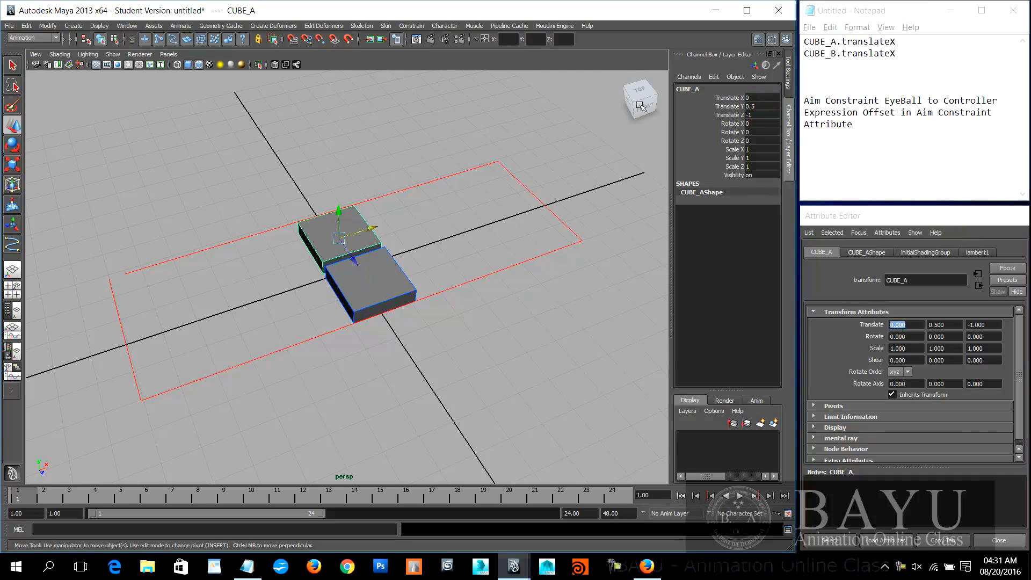
pyautogui.click(907, 56)
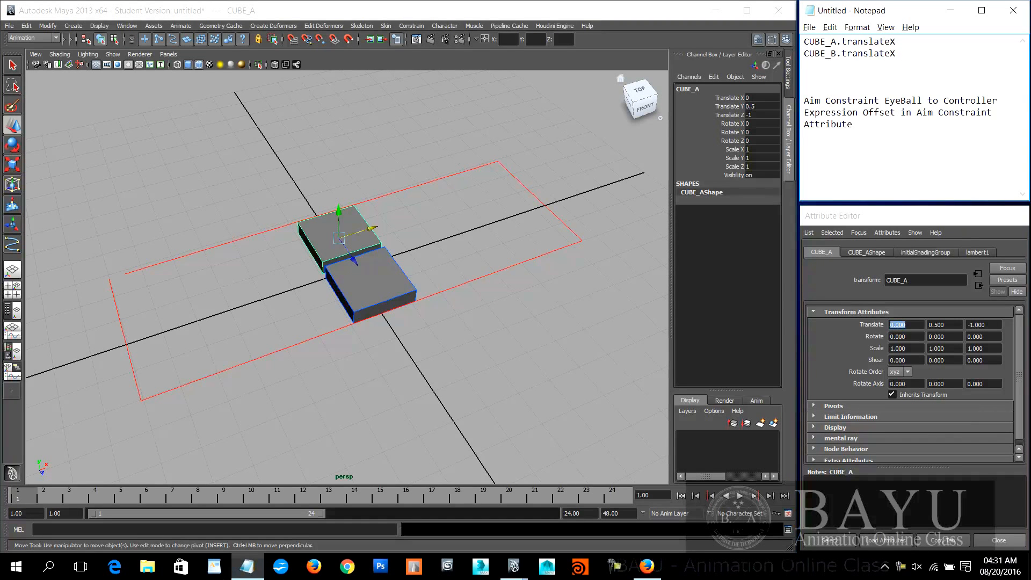
pyautogui.write('=')
pyautogui.moveTo(896, 42); pyautogui.dragTo(804, 43)
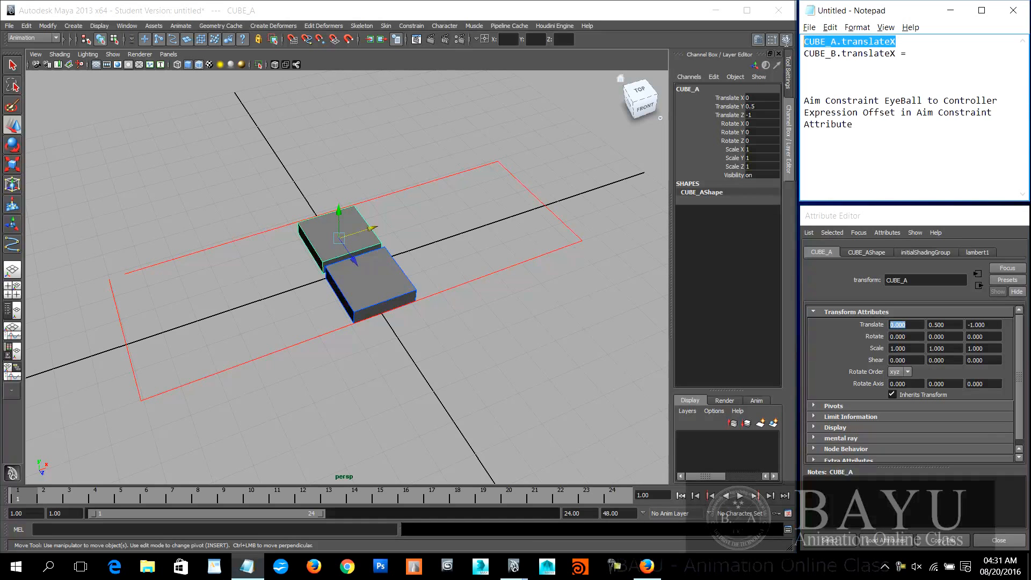
pyautogui.hotkey('ctrl', 'x')
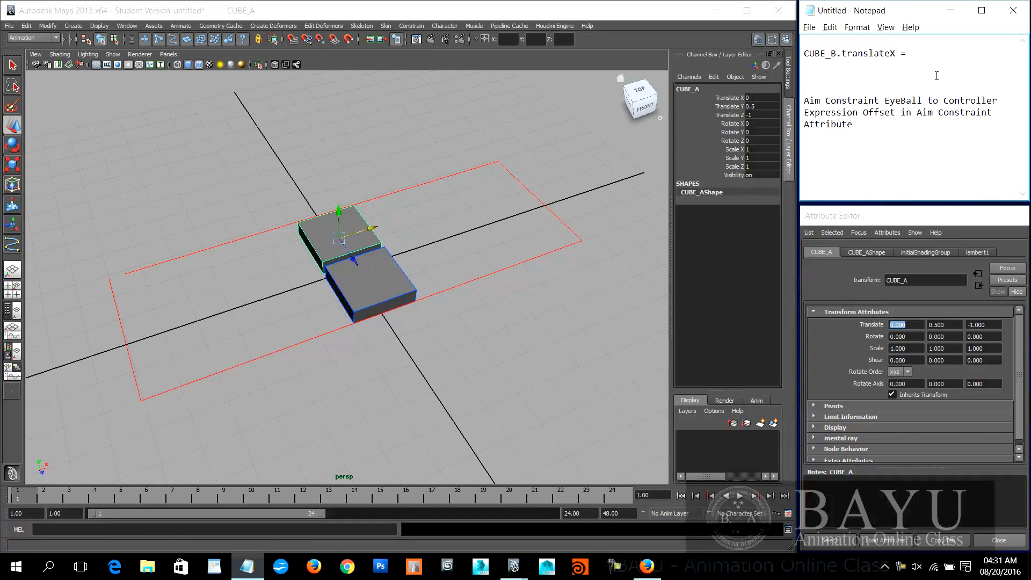
pyautogui.hotkey('ctrl', 'v')
pyautogui.write(';')
# Step: Copy the Notepad line into a new expression named equal on CUBE_B's Translate X, create it, and move the Expression Editor off the cubes
pyautogui.click(809, 62)
pyautogui.moveTo(810, 62); pyautogui.dragTo(802, 52)
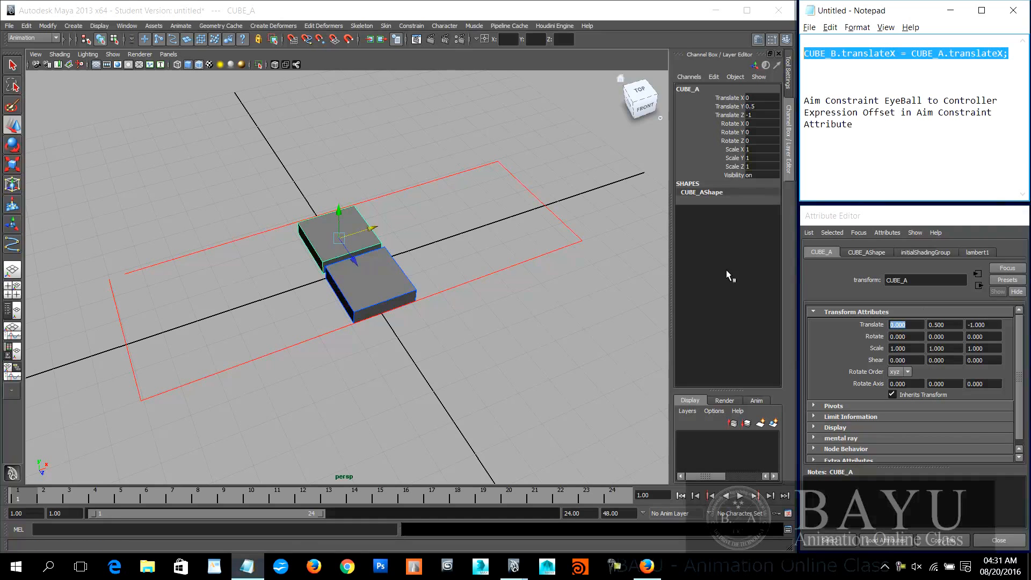
pyautogui.click(376, 280)
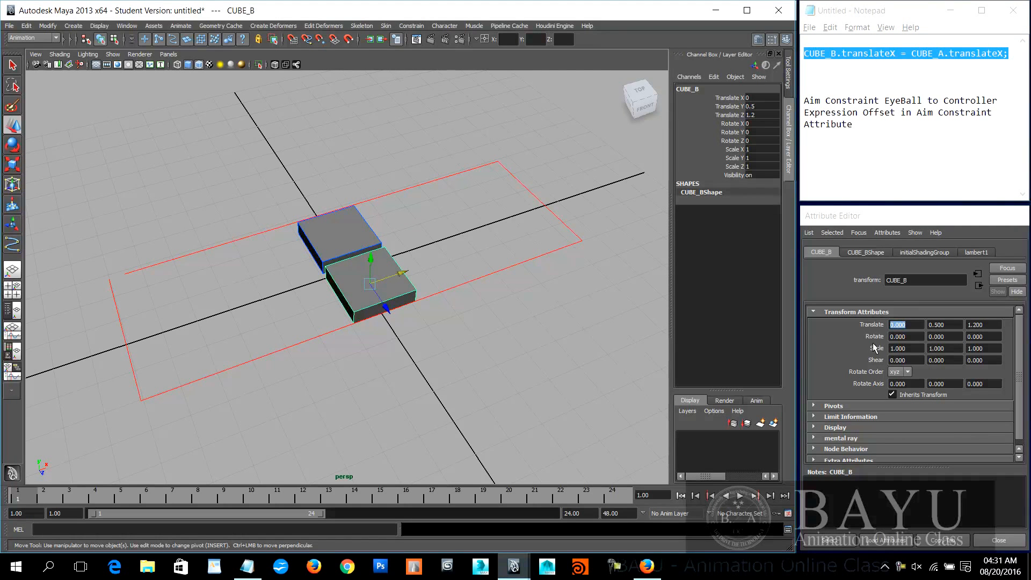
pyautogui.rightClick(917, 325)
pyautogui.click(934, 329)
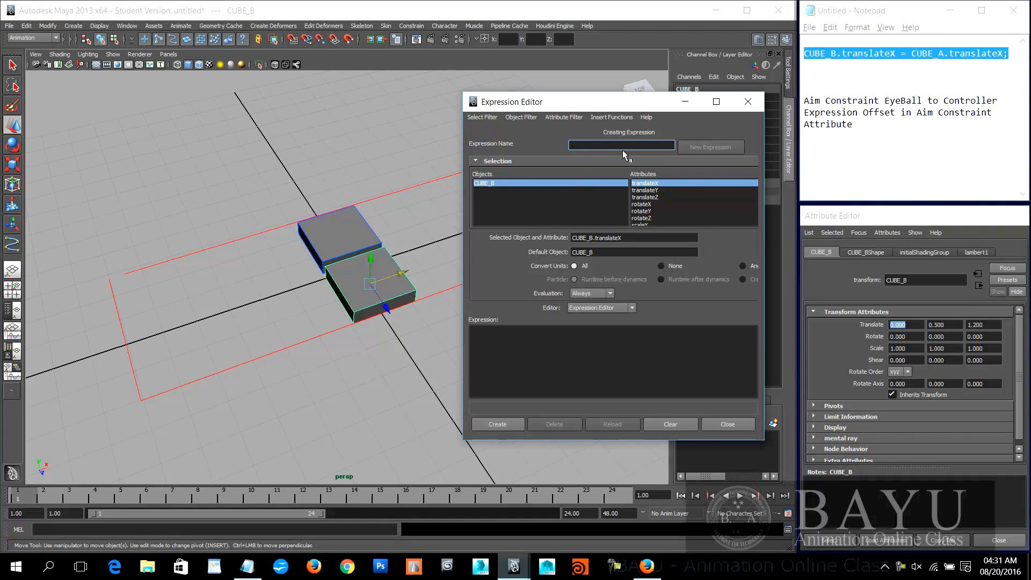
pyautogui.write('equal')
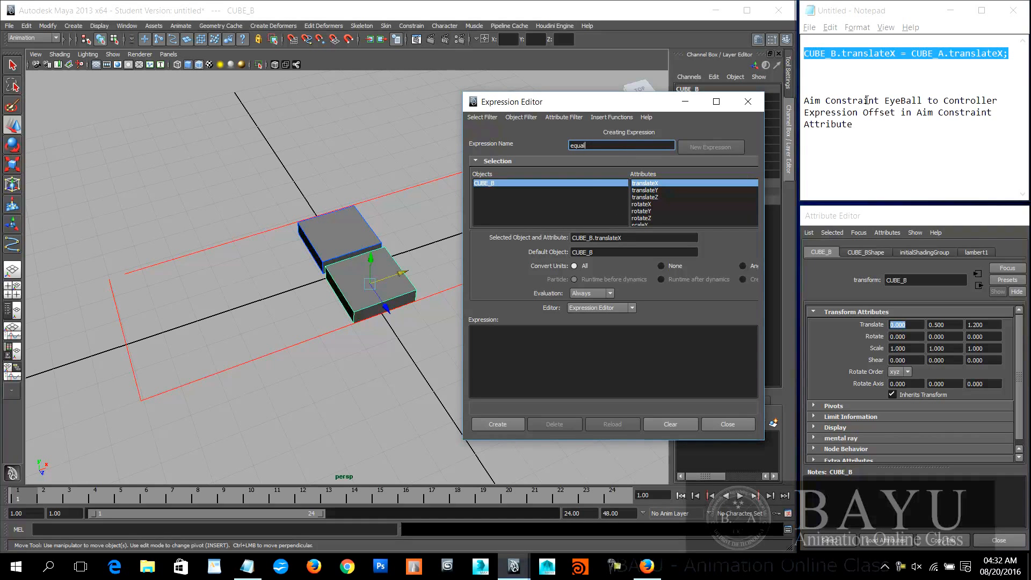
pyautogui.click(513, 338)
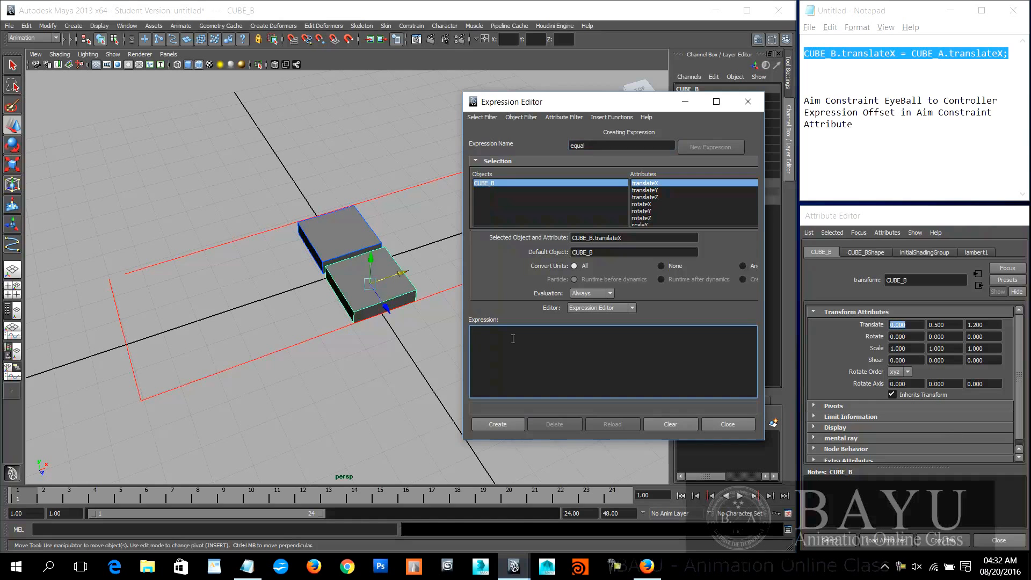
pyautogui.hotkey('ctrl', 'v')
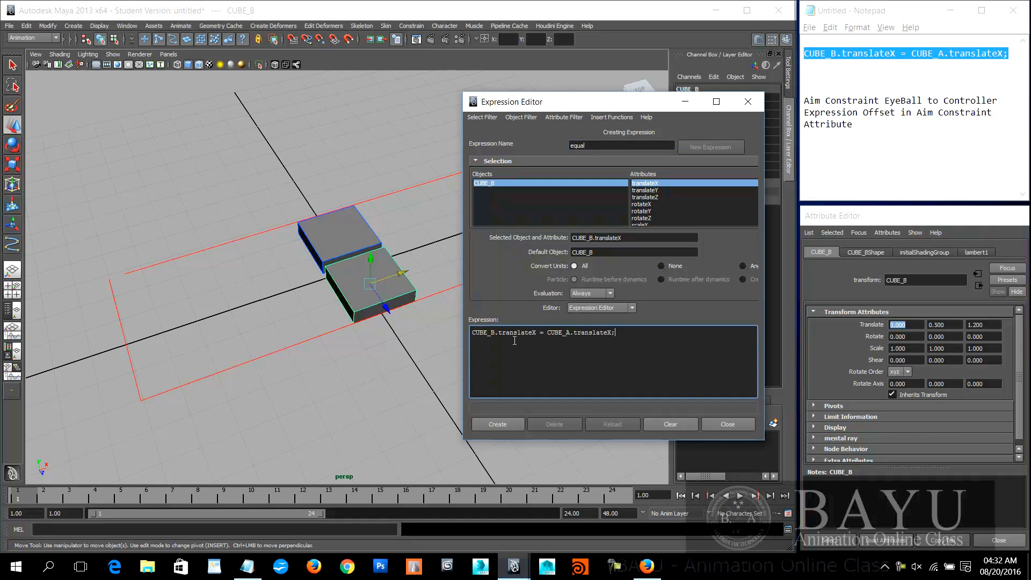
pyautogui.click(498, 424)
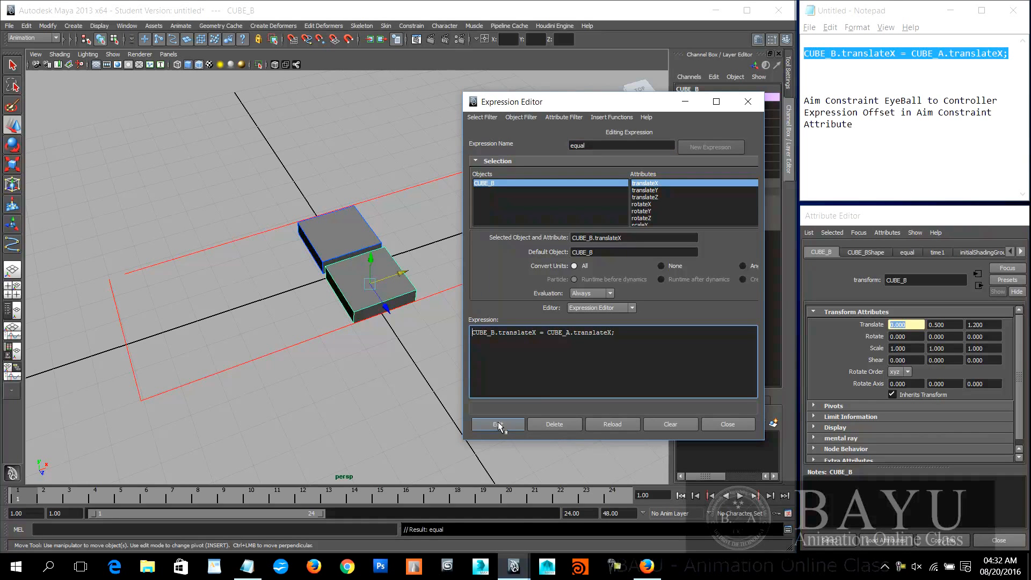
pyautogui.moveTo(647, 101); pyautogui.dragTo(216, 67)
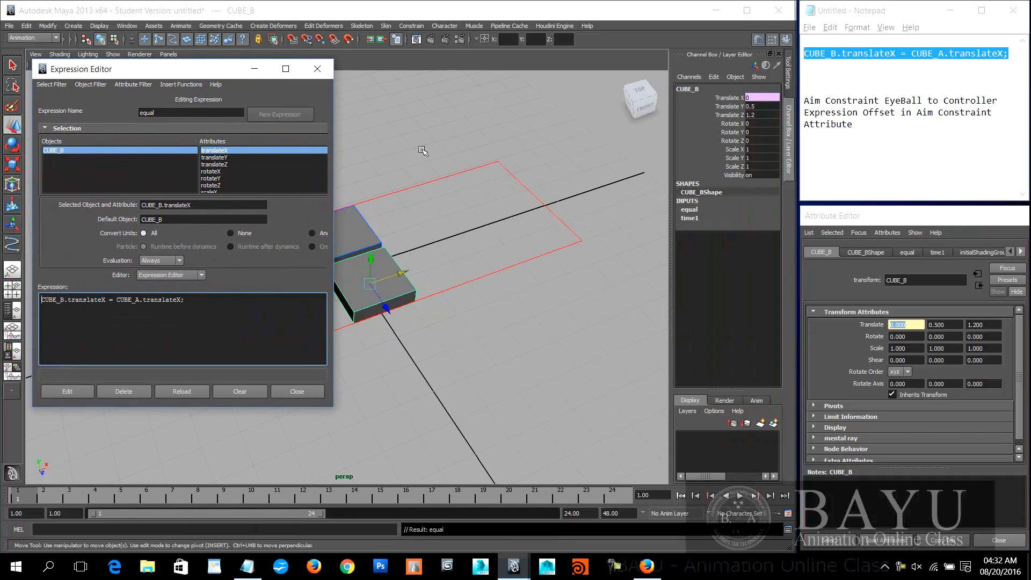
# Step: Test the equal expression by moving CUBE_A along X to about -0.515, undo the move, and compare the Translate X values of both cubes
pyautogui.keyDown('alt'); pyautogui.moveTo(479, 349); pyautogui.dragTo(543, 370, button='middle'); pyautogui.keyUp('alt')
pyautogui.click(915, 336)
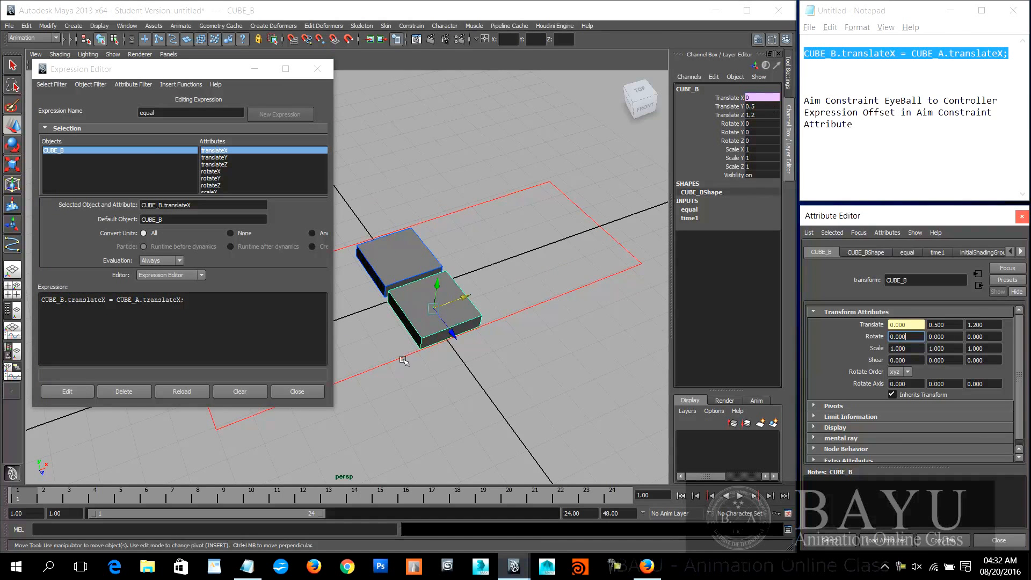
pyautogui.keyDown('alt'); pyautogui.moveTo(396, 264); pyautogui.dragTo(469, 240, button='middle'); pyautogui.keyUp('alt')
pyautogui.click(468, 240)
pyautogui.keyDown('alt'); pyautogui.moveTo(475, 302); pyautogui.dragTo(493, 339); pyautogui.keyUp('alt')
pyautogui.moveTo(528, 247)
pyautogui.mouseDown()
pyautogui.moveTo(585, 236)
pyautogui.moveTo(436, 261)
pyautogui.moveTo(553, 237)
pyautogui.moveTo(513, 244)
pyautogui.mouseUp()
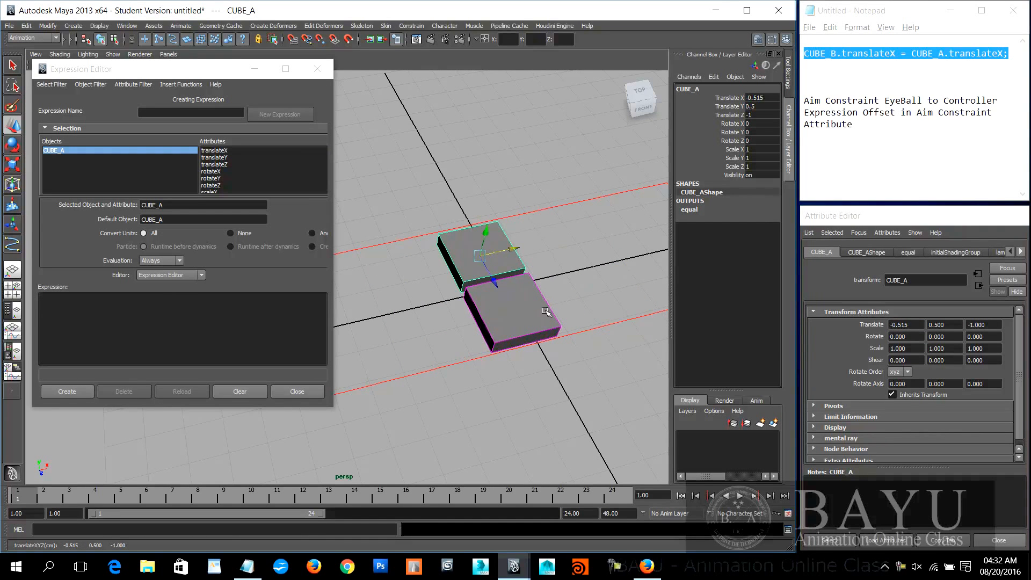
pyautogui.hotkey('ctrl', 'z')
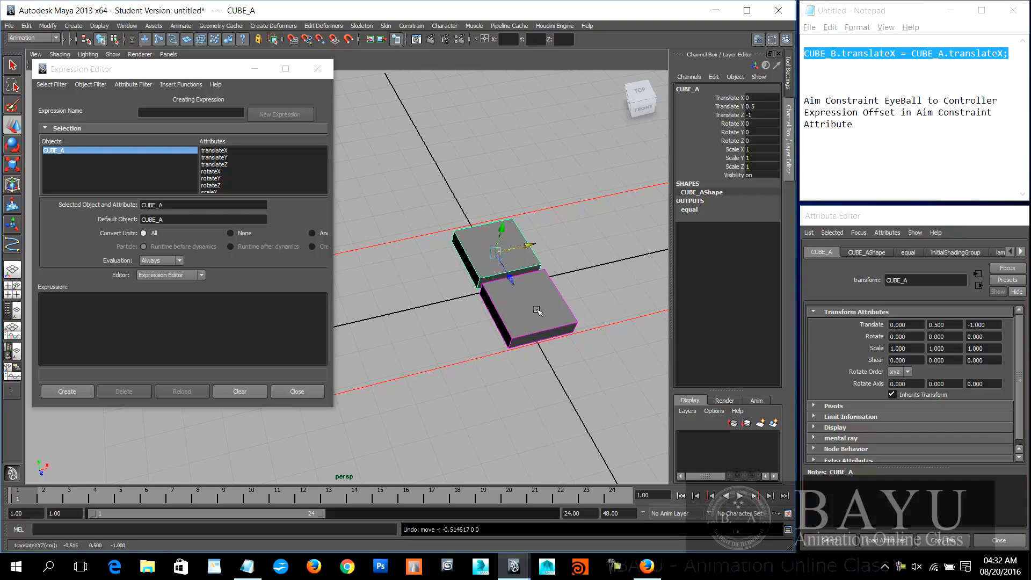
pyautogui.click(537, 311)
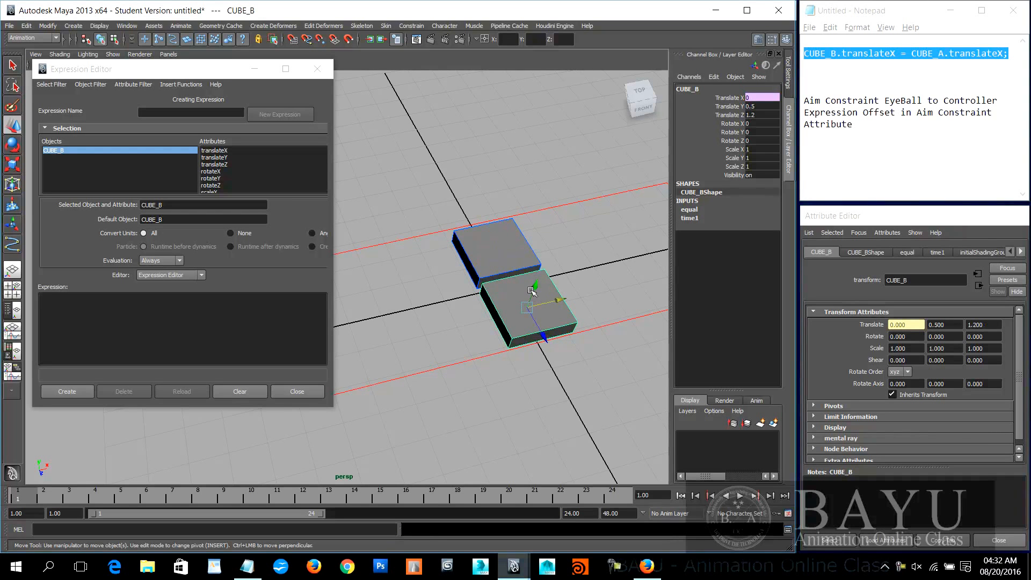
pyautogui.click(489, 264)
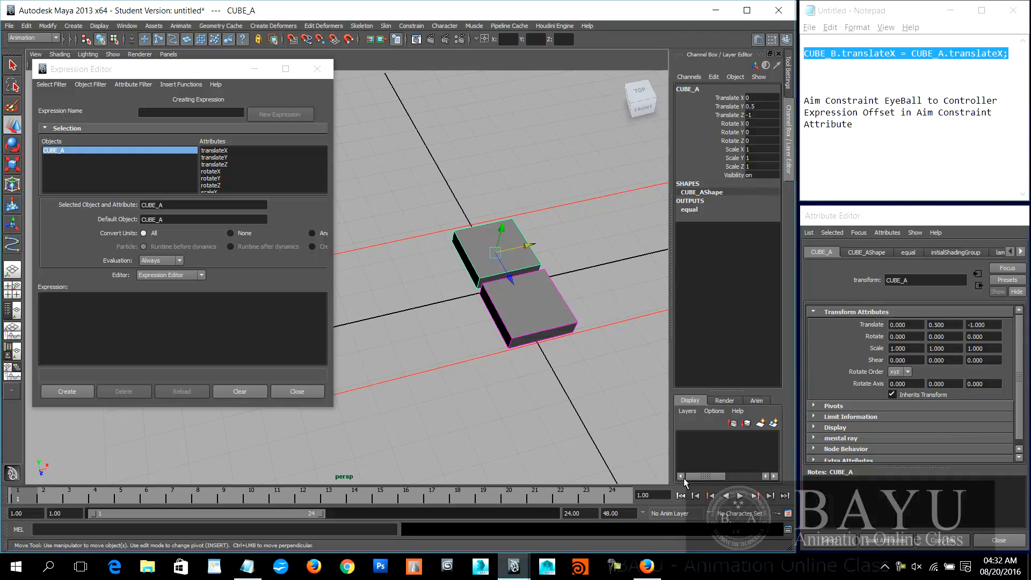
# Step: Negate CUBE_A.translateX in the Notepad line and in the equal expression, found by expression name, and apply the edit
pyautogui.click(893, 159)
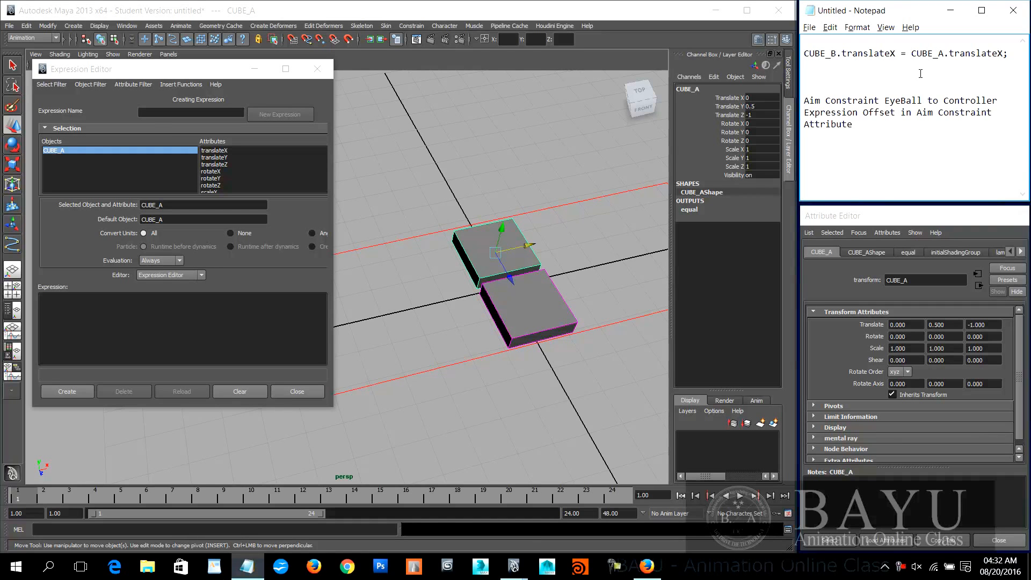
pyautogui.write('-')
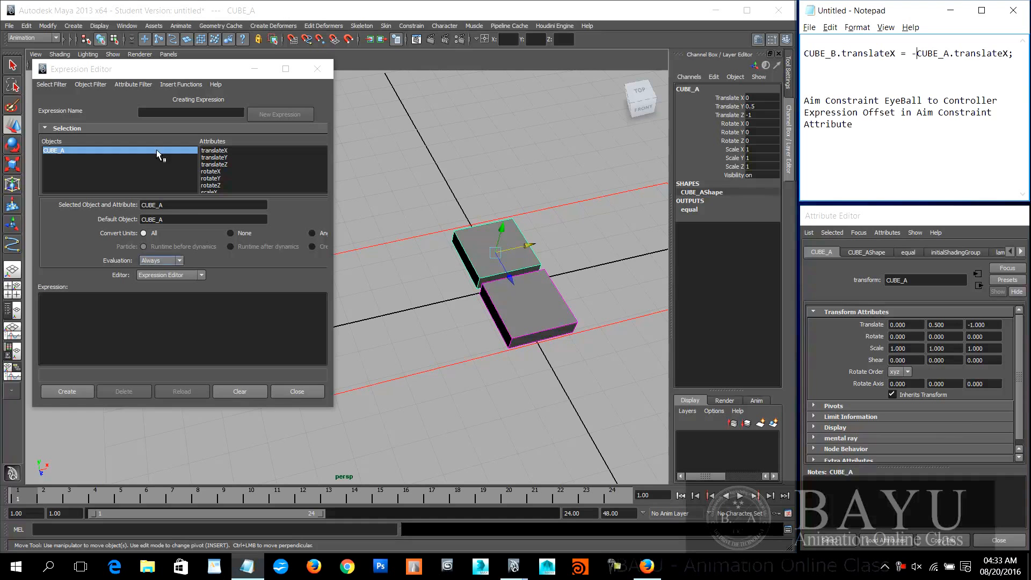
pyautogui.click(56, 85)
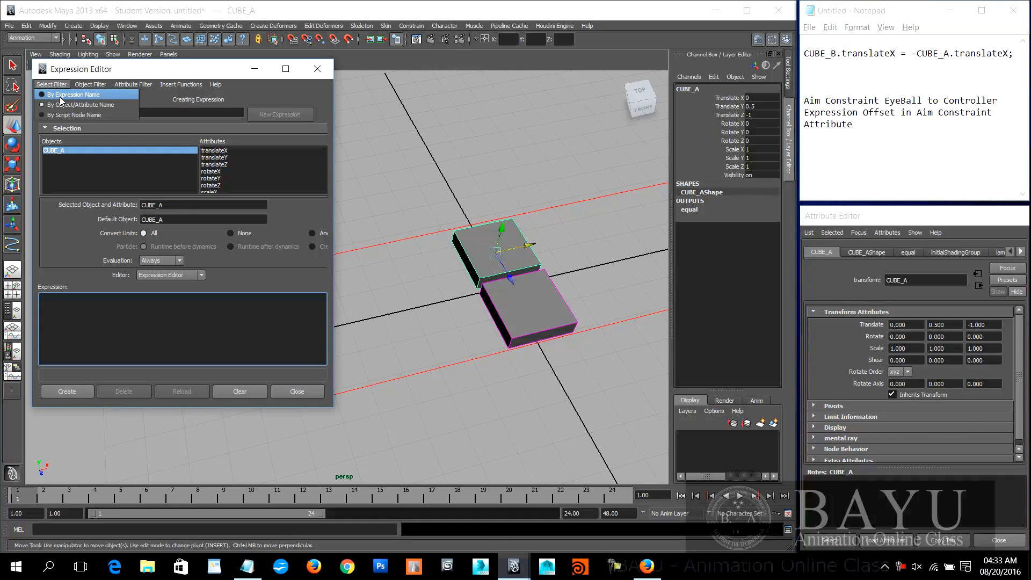
pyautogui.click(102, 95)
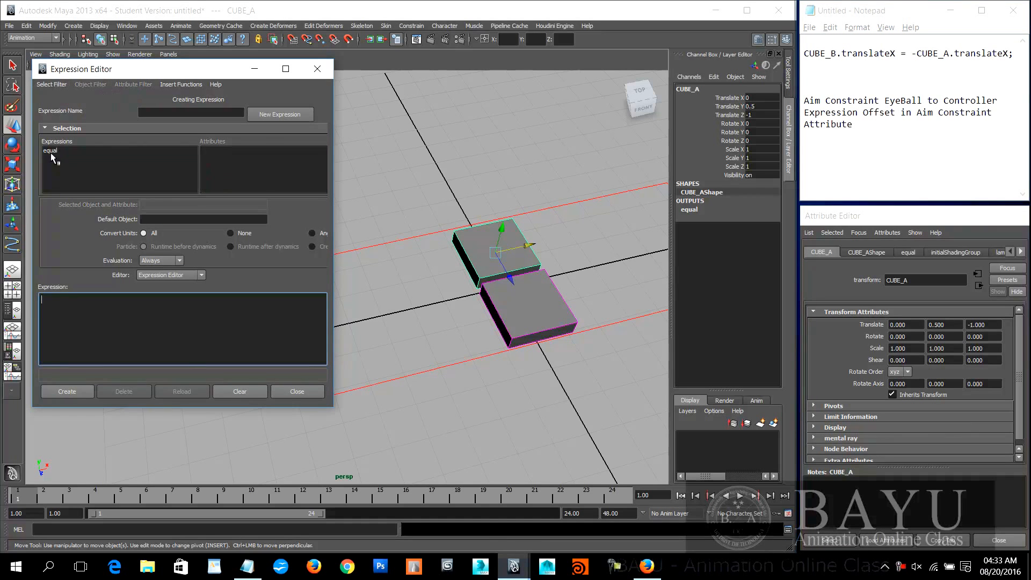
pyautogui.click(53, 150)
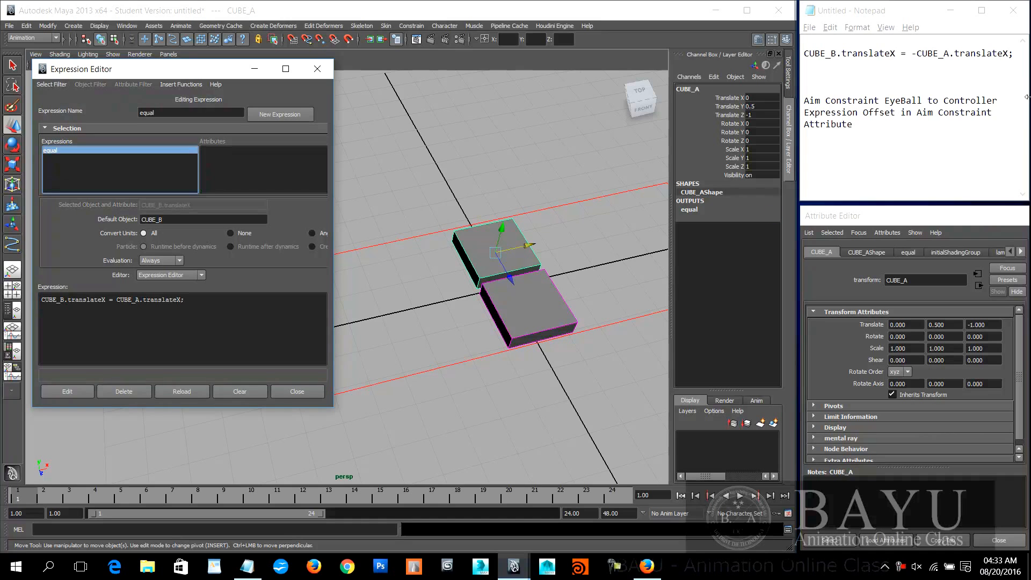
pyautogui.click(915, 55)
pyautogui.moveTo(917, 53); pyautogui.dragTo(911, 53)
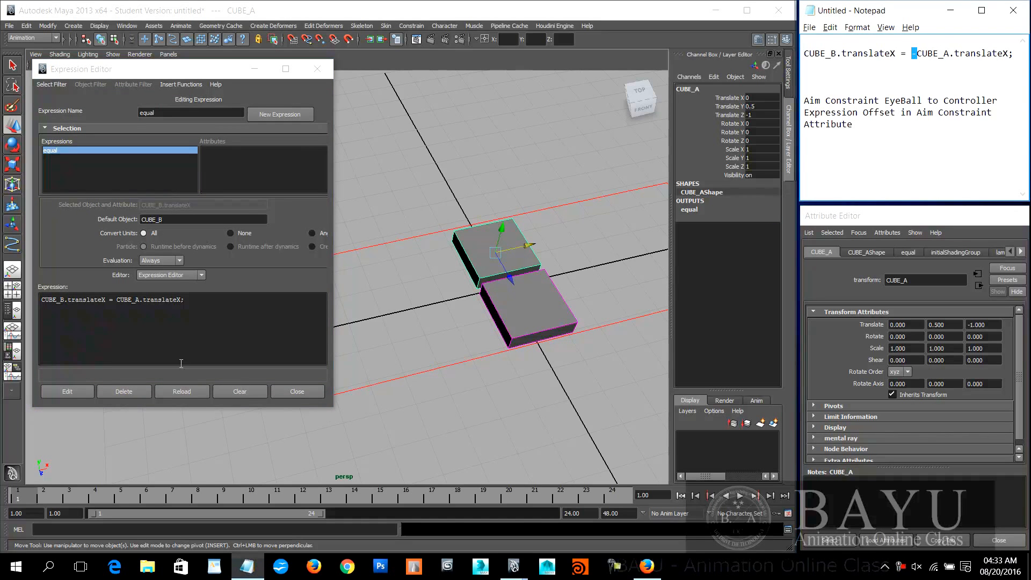
pyautogui.click(118, 300)
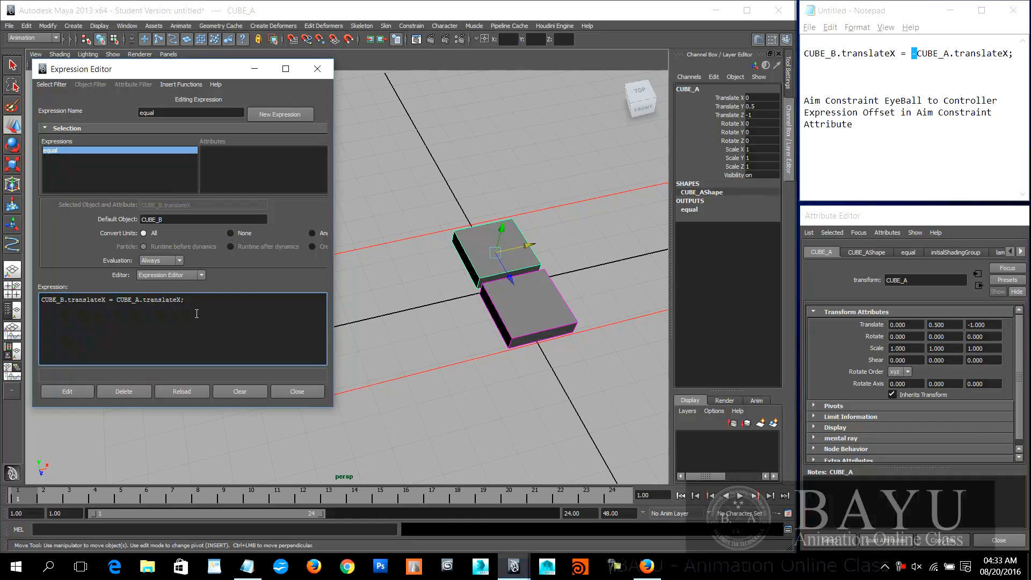
pyautogui.hotkey('ctrl', 'v')
pyautogui.click(64, 390)
# Step: Test the negated expression by moving CUBE_A along X to about -0.292, undo the move, and reposition the Expression Editor
pyautogui.moveTo(529, 245)
pyautogui.mouseDown()
pyautogui.moveTo(573, 226)
pyautogui.moveTo(466, 257)
pyautogui.moveTo(595, 234)
pyautogui.moveTo(469, 255)
pyautogui.moveTo(561, 250)
pyautogui.moveTo(486, 255)
pyautogui.moveTo(551, 243)
pyautogui.moveTo(524, 254)
pyautogui.mouseUp()
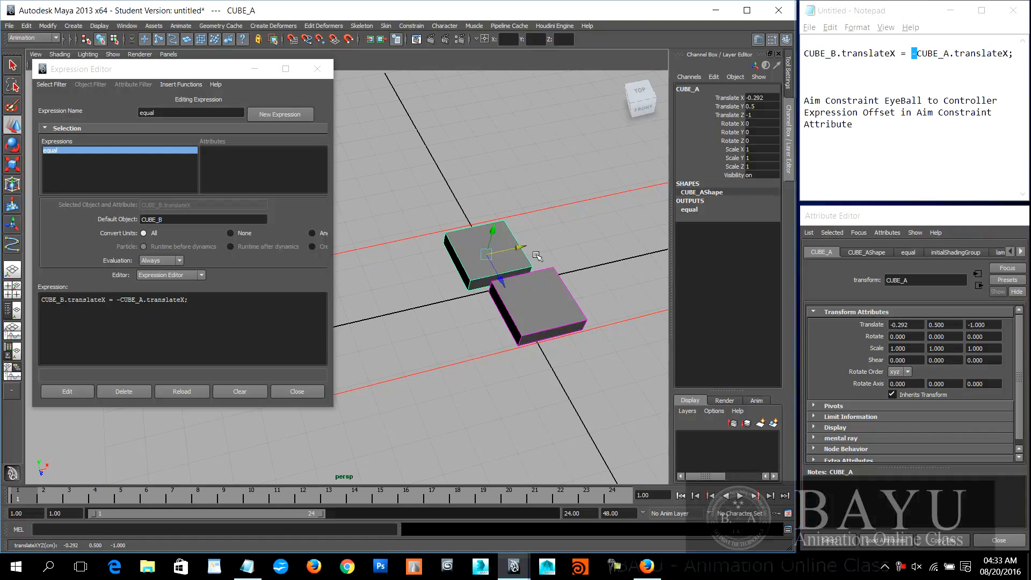
pyautogui.hotkey('ctrl', 'z')
pyautogui.moveTo(223, 70)
pyautogui.mouseDown()
pyautogui.moveTo(243, 105)
pyautogui.moveTo(258, 200)
pyautogui.moveTo(233, 161)
pyautogui.moveTo(217, 86)
pyautogui.mouseUp()
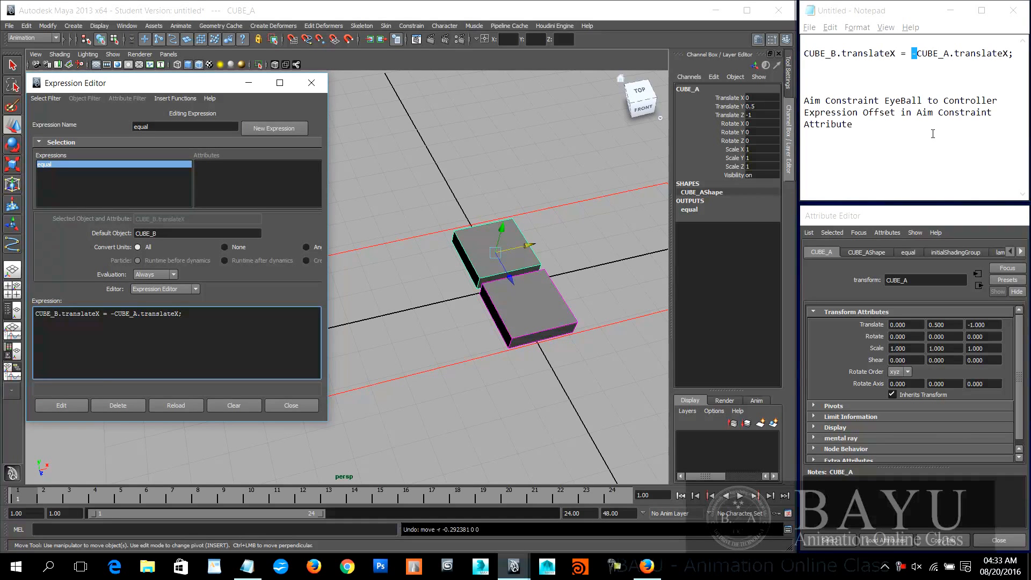
# Step: Change the Notepad line to CUBE_B.translateX = 2 * CUBE_A.translateX; widen the Notepad window, and narrow the Maya window to match
pyautogui.click(917, 51)
pyautogui.press('BackSpace')
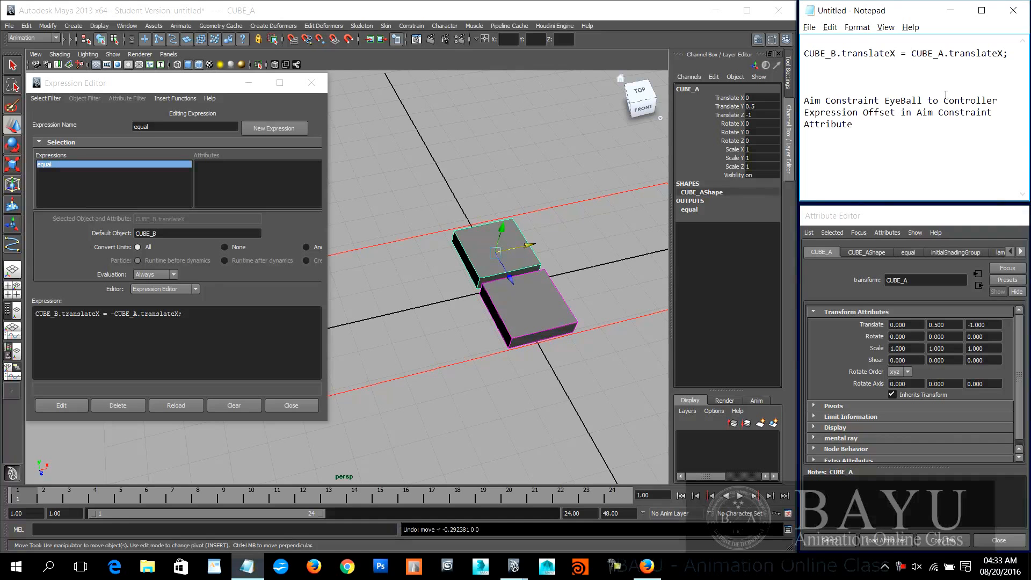
pyautogui.write('2 ')
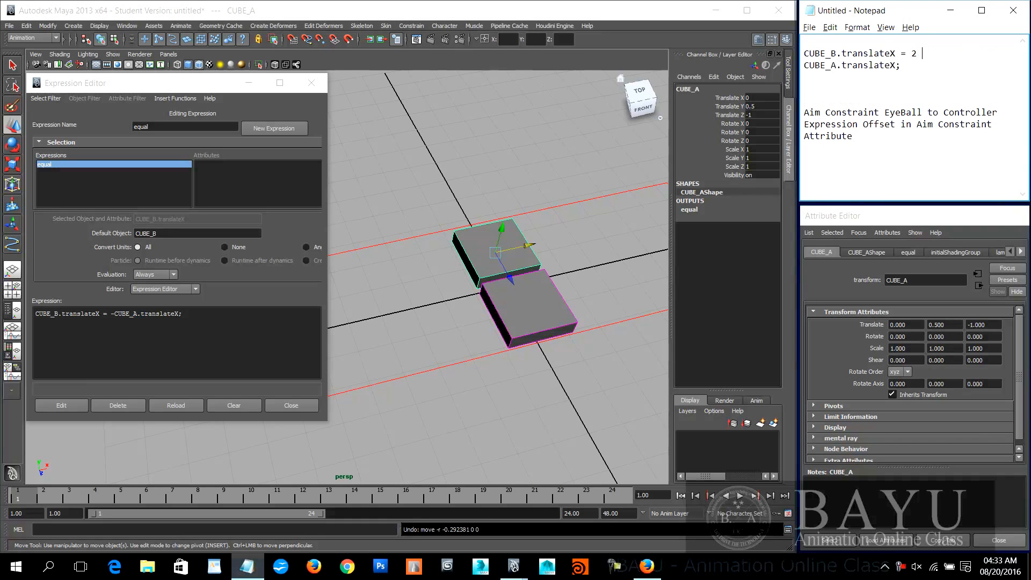
pyautogui.write('*')
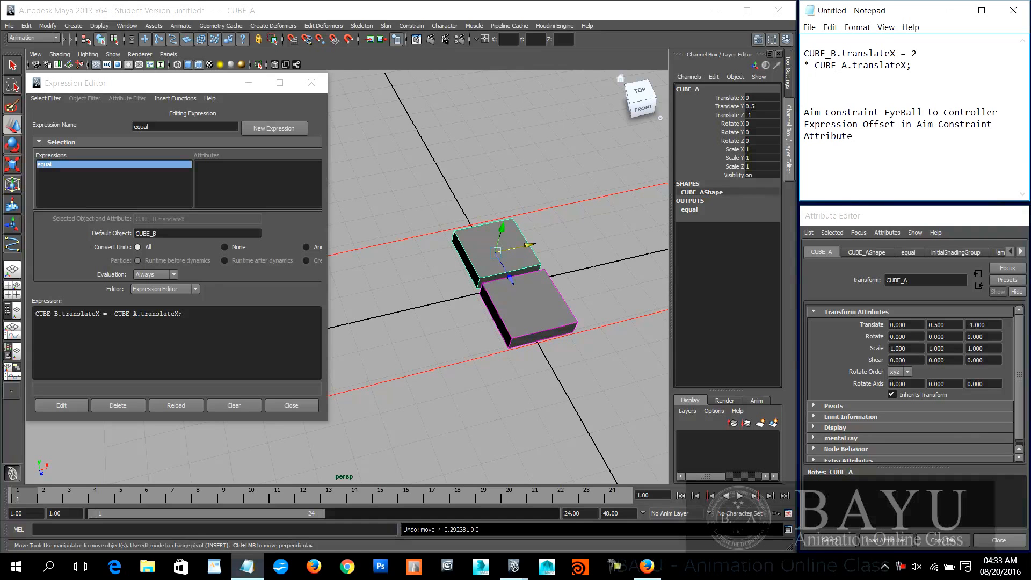
pyautogui.moveTo(801, 90); pyautogui.dragTo(758, 85)
pyautogui.click(739, 46)
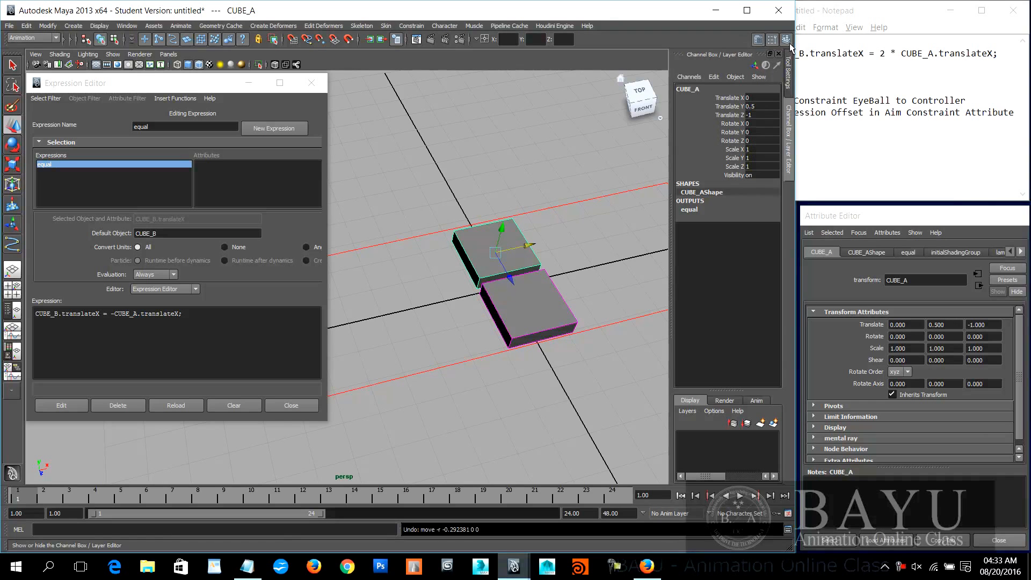
pyautogui.moveTo(794, 47); pyautogui.dragTo(765, 43)
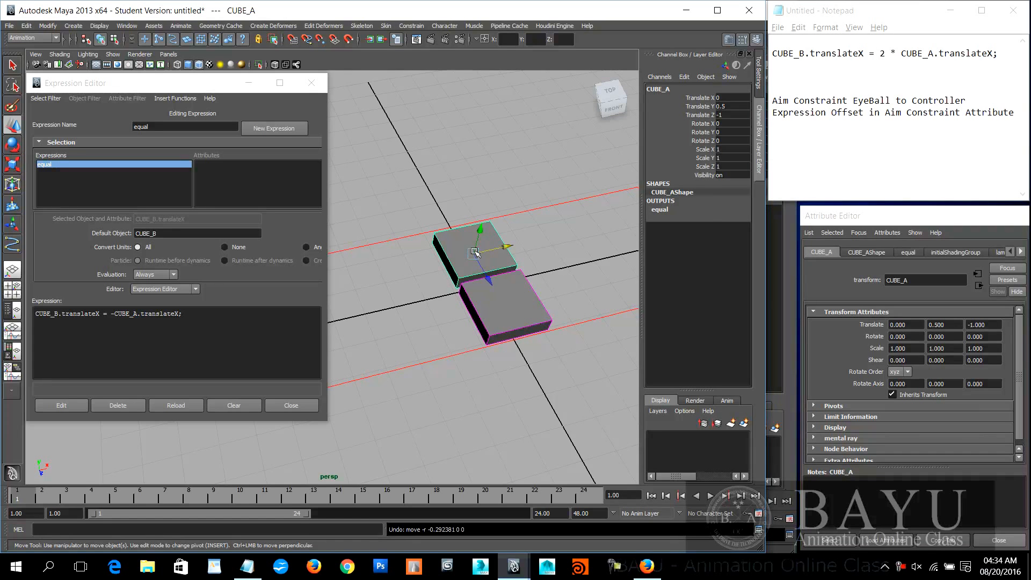
# Step: Change the equal expression to CUBE_B.translateX = 2 * CUBE_A.translateX; and apply the edit
pyautogui.click(116, 313)
pyautogui.press('BackSpace')
pyautogui.write('2 *')
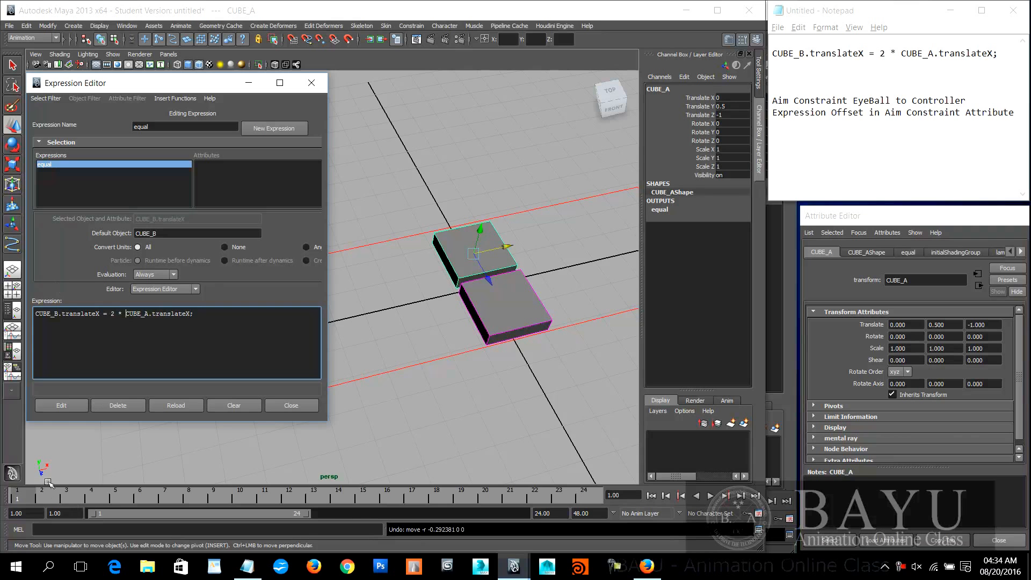
pyautogui.click(57, 405)
# Step: Test the multiplied expression by moving CUBE_A back and forth along X, leaving it at about -2.674
pyautogui.keyDown('alt'); pyautogui.moveTo(428, 352); pyautogui.dragTo(352, 375); pyautogui.keyUp('alt')
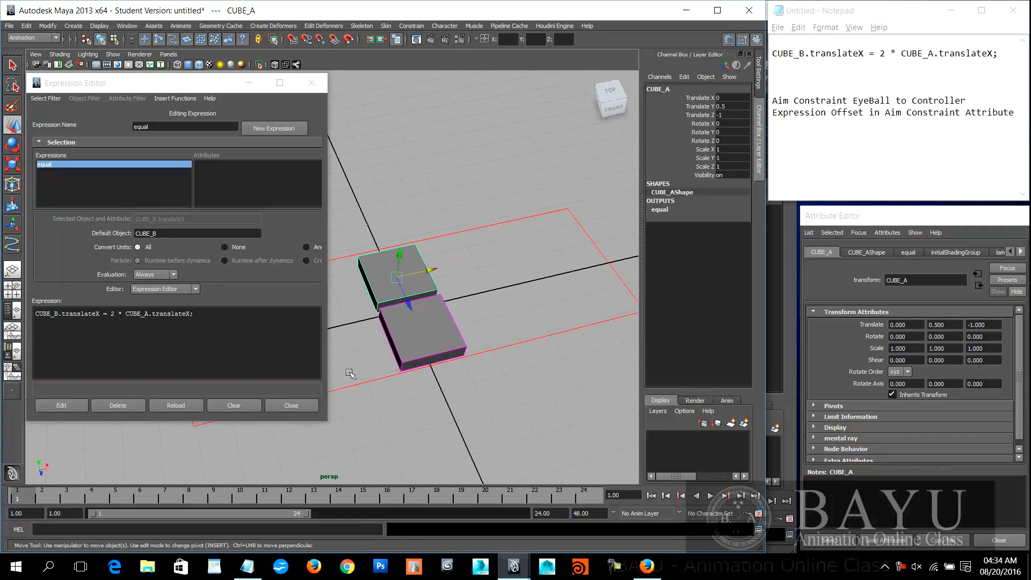
pyautogui.moveTo(433, 272); pyautogui.dragTo(485, 317)
pyautogui.keyDown('alt'); pyautogui.moveTo(486, 317); pyautogui.dragTo(429, 344, button='right'); pyautogui.keyUp('alt')
pyautogui.keyDown('alt'); pyautogui.moveTo(451, 354); pyautogui.dragTo(557, 336, button='middle'); pyautogui.keyUp('alt')
pyautogui.moveTo(535, 239); pyautogui.dragTo(480, 274)
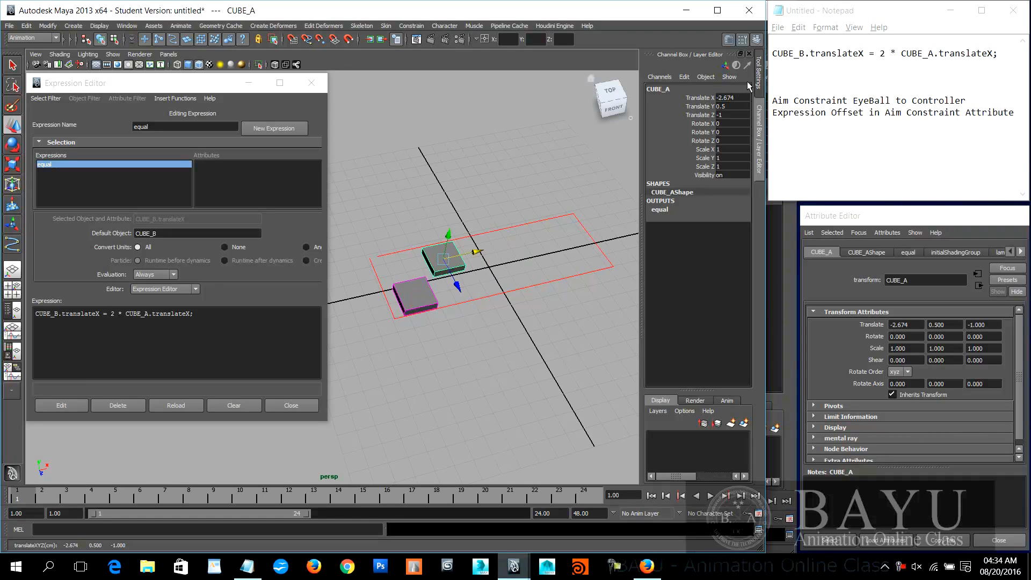
# Step: Minimize the cube scene to reach the eyeball scene, and fit the note into a narrower Notepad window with font size 8
pyautogui.click(688, 13)
pyautogui.moveTo(765, 118); pyautogui.dragTo(795, 121)
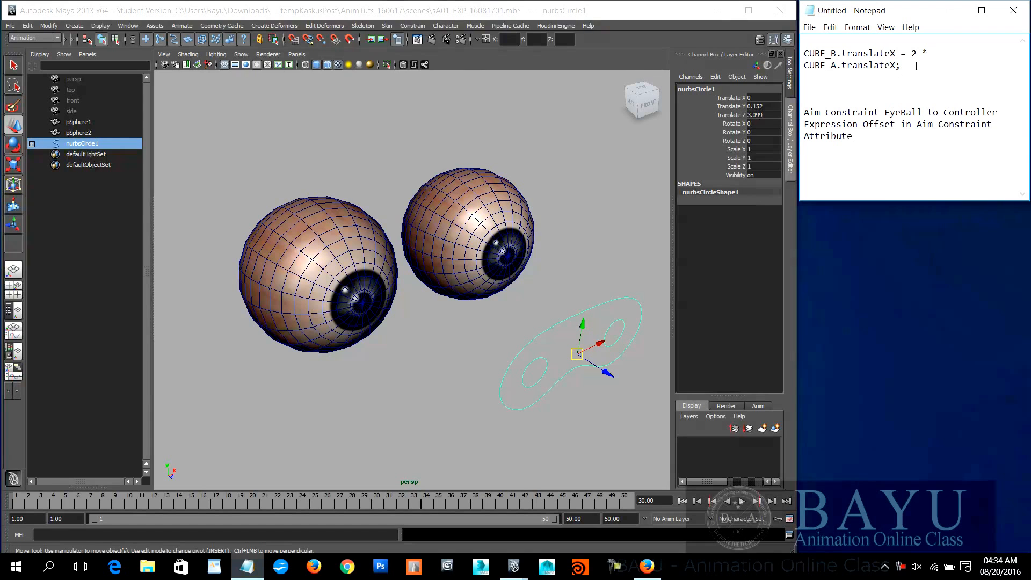
pyautogui.moveTo(916, 68); pyautogui.dragTo(797, 58)
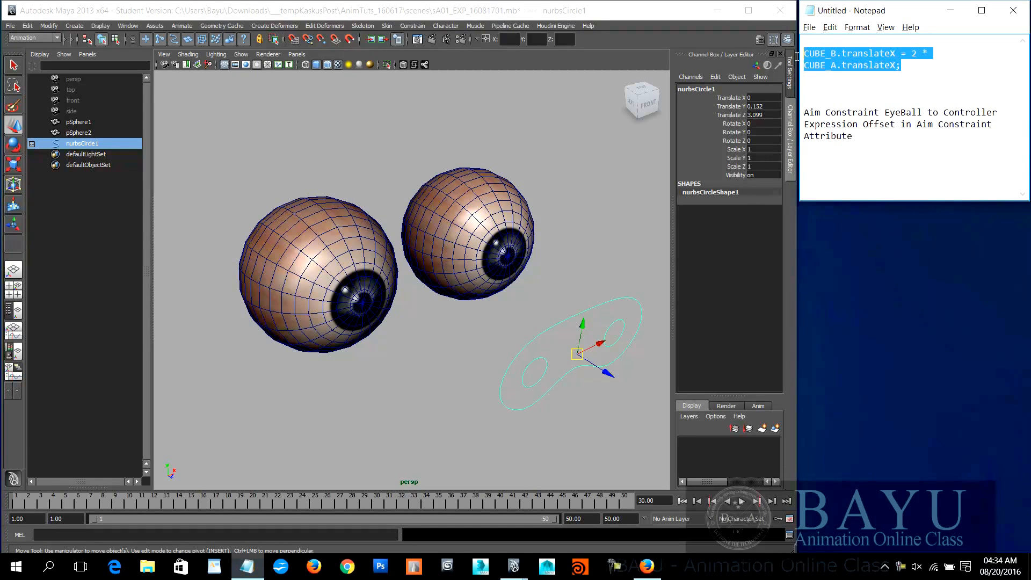
pyautogui.click(863, 29)
pyautogui.click(868, 55)
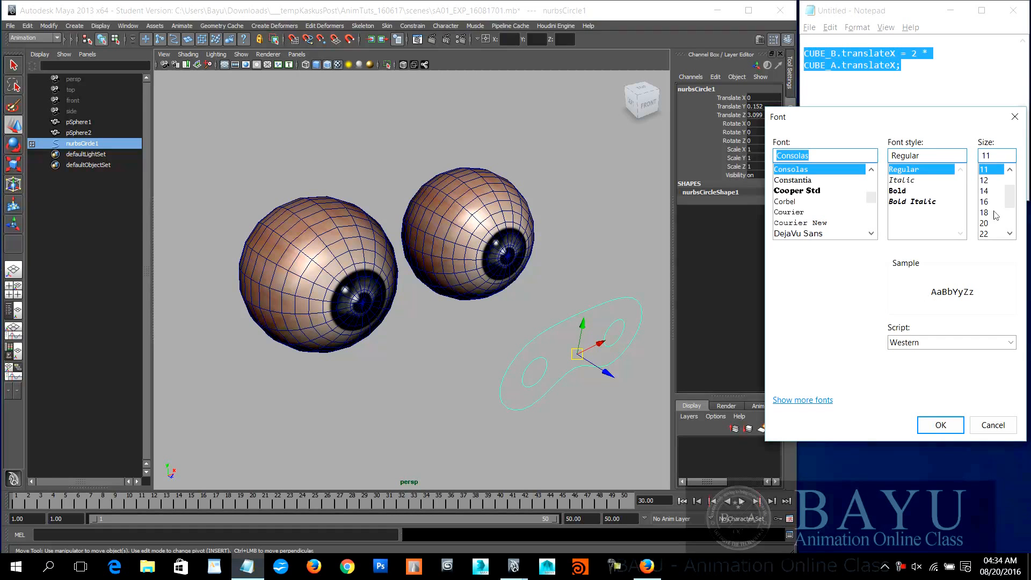
pyautogui.click(1011, 169)
pyautogui.click(1010, 169)
pyautogui.click(1011, 169)
pyautogui.click(984, 171)
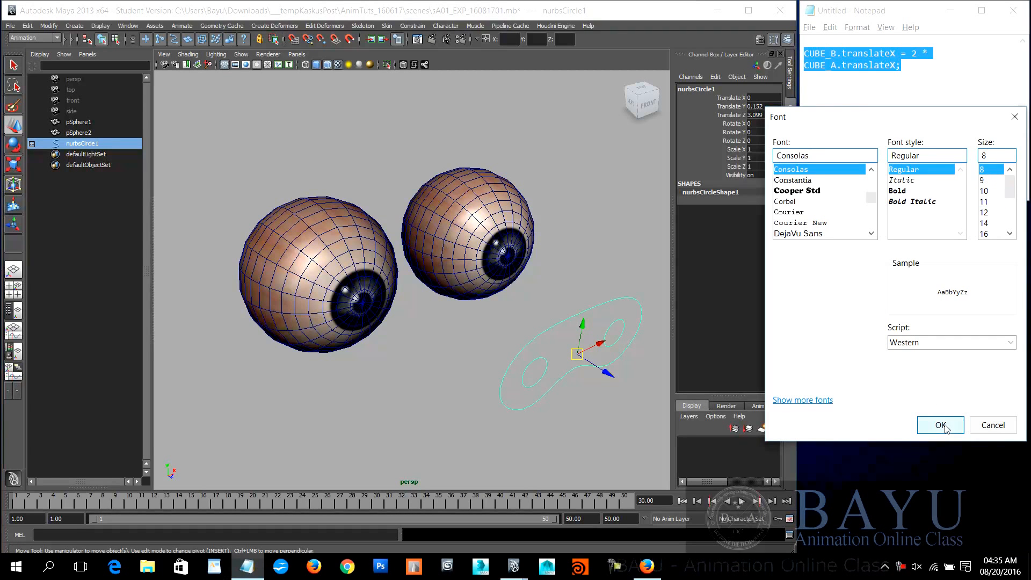
pyautogui.click(940, 425)
pyautogui.click(944, 61)
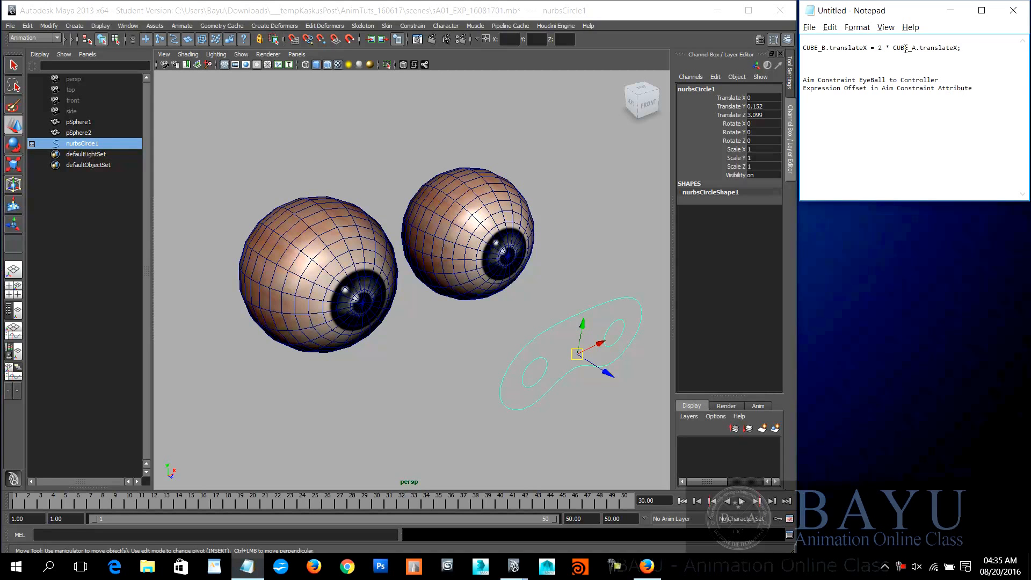
# Step: Set the Notepad note's font size to 11, keeping Consolas Regular
pyautogui.hotkey('ctrl', 'z')
pyautogui.write('2 *')
pyautogui.click(857, 27)
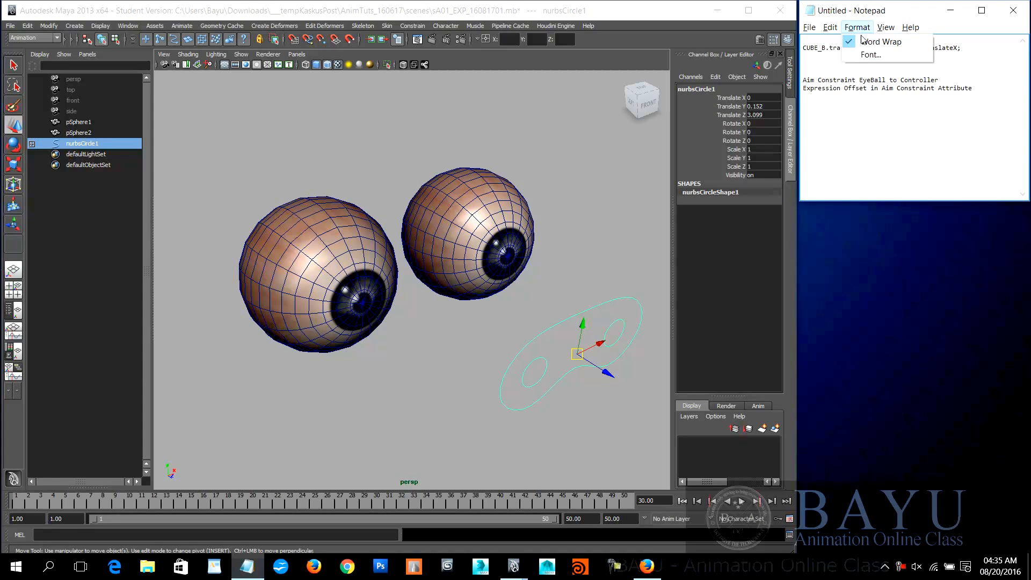
pyautogui.click(875, 58)
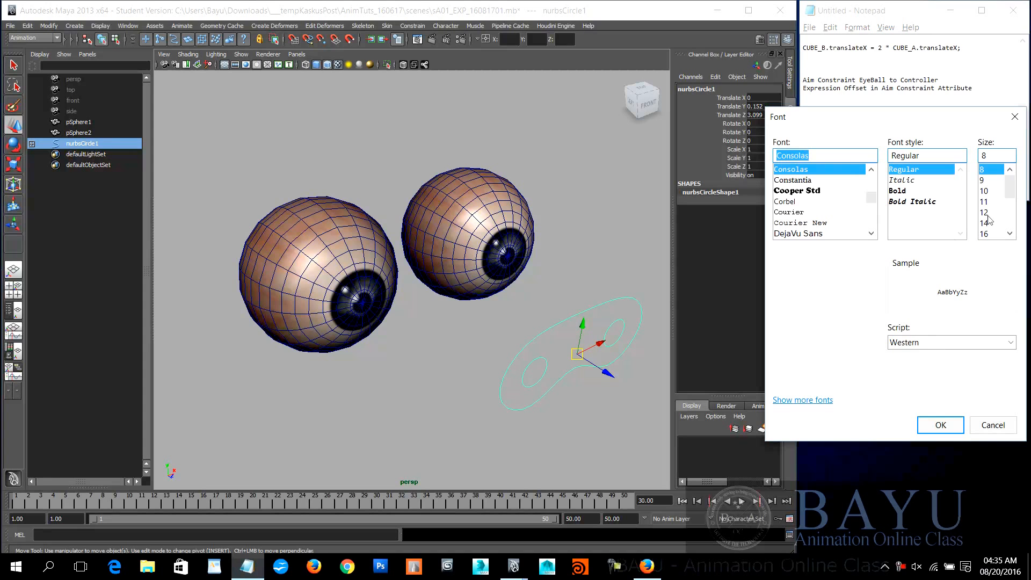
pyautogui.click(993, 202)
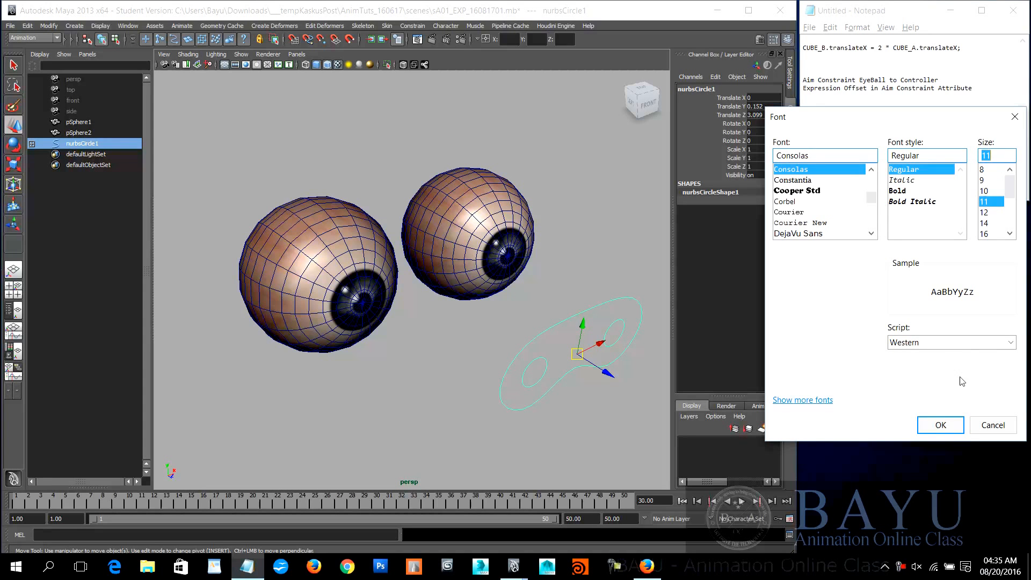
pyautogui.click(940, 425)
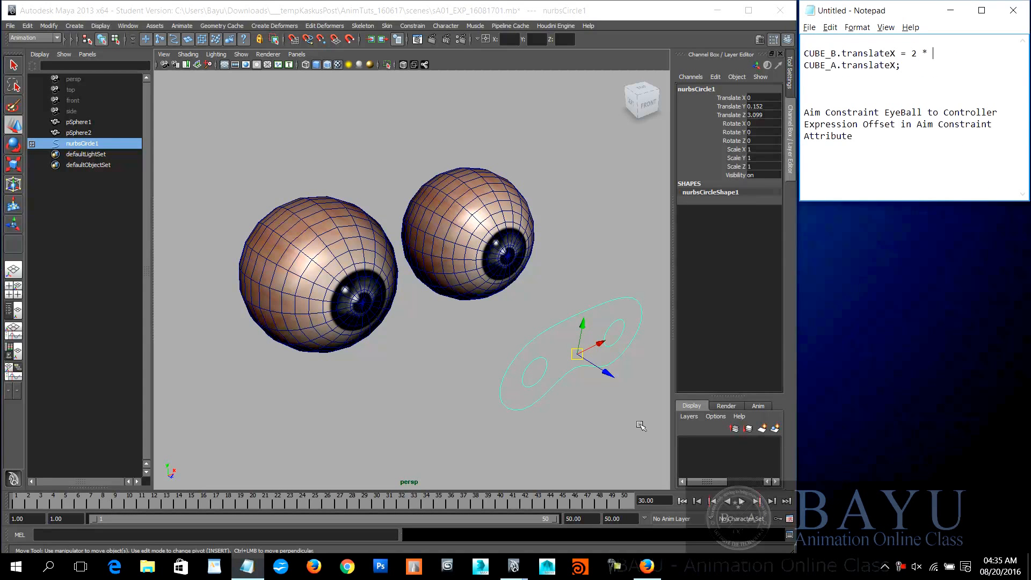
# Step: Examine the two eyeballs and the controller curve from several viewing angles
pyautogui.keyDown('alt'); pyautogui.moveTo(539, 364); pyautogui.dragTo(506, 340, button='middle'); pyautogui.keyUp('alt')
pyautogui.keyDown('alt'); pyautogui.moveTo(460, 349); pyautogui.dragTo(508, 346); pyautogui.keyUp('alt')
pyautogui.keyDown('alt'); pyautogui.moveTo(510, 344); pyautogui.dragTo(505, 333, button='middle'); pyautogui.keyUp('alt')
pyautogui.keyDown('alt'); pyautogui.moveTo(505, 333); pyautogui.dragTo(491, 360); pyautogui.keyUp('alt')
pyautogui.keyDown('alt'); pyautogui.moveTo(521, 335); pyautogui.dragTo(520, 334, button='middle'); pyautogui.keyUp('alt')
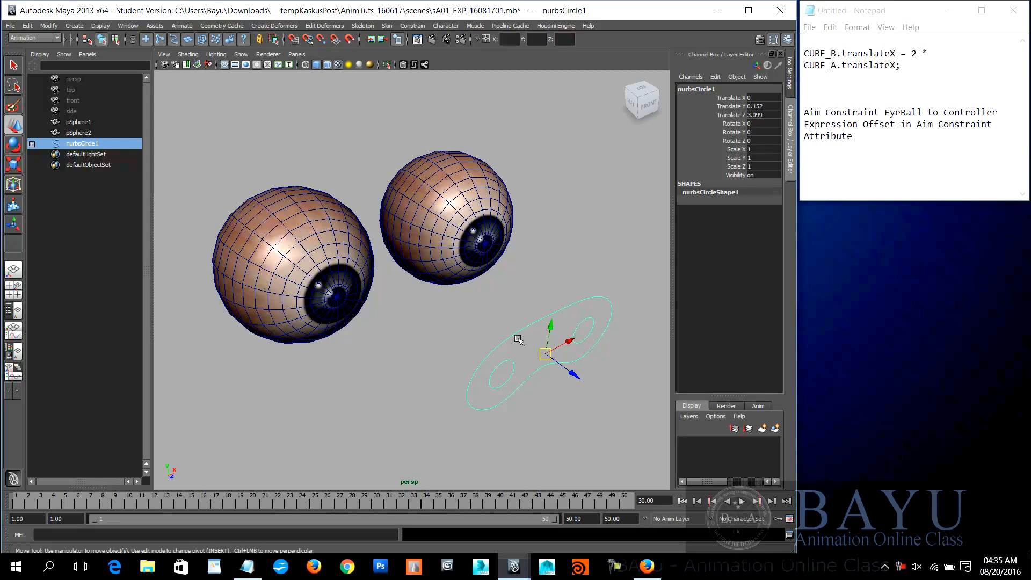
pyautogui.keyDown('alt'); pyautogui.moveTo(475, 326); pyautogui.dragTo(478, 299, button='middle'); pyautogui.keyUp('alt')
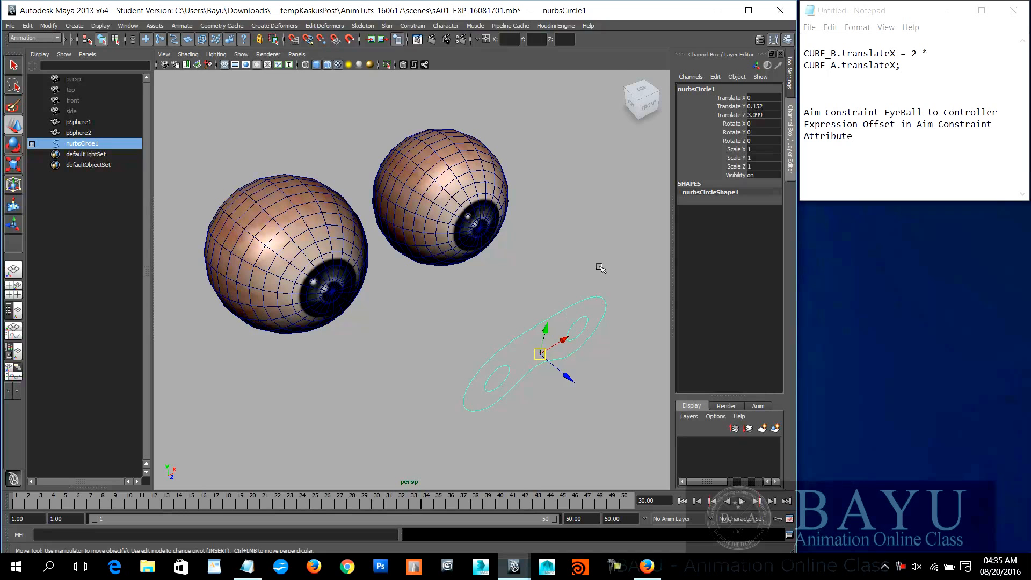
pyautogui.keyDown('alt'); pyautogui.moveTo(483, 261); pyautogui.dragTo(478, 269, button='middle'); pyautogui.keyUp('alt')
pyautogui.keyDown('alt'); pyautogui.moveTo(478, 269); pyautogui.dragTo(516, 317); pyautogui.keyUp('alt')
pyautogui.click(434, 305)
pyautogui.click(508, 339)
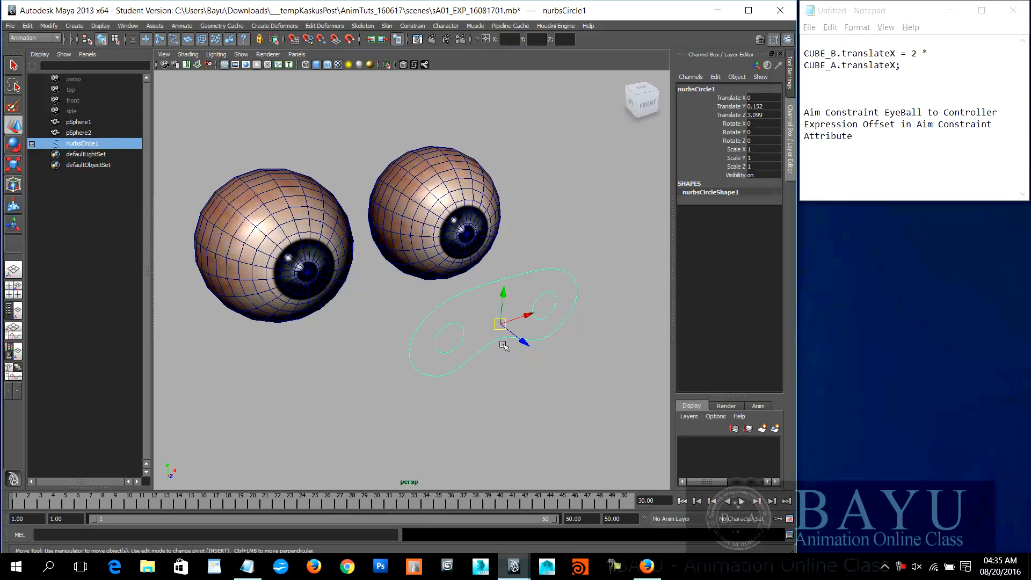
# Step: Select the eyeballs, the outer controller curve and its two inner circles in turn to examine the rig's parts
pyautogui.click(446, 217)
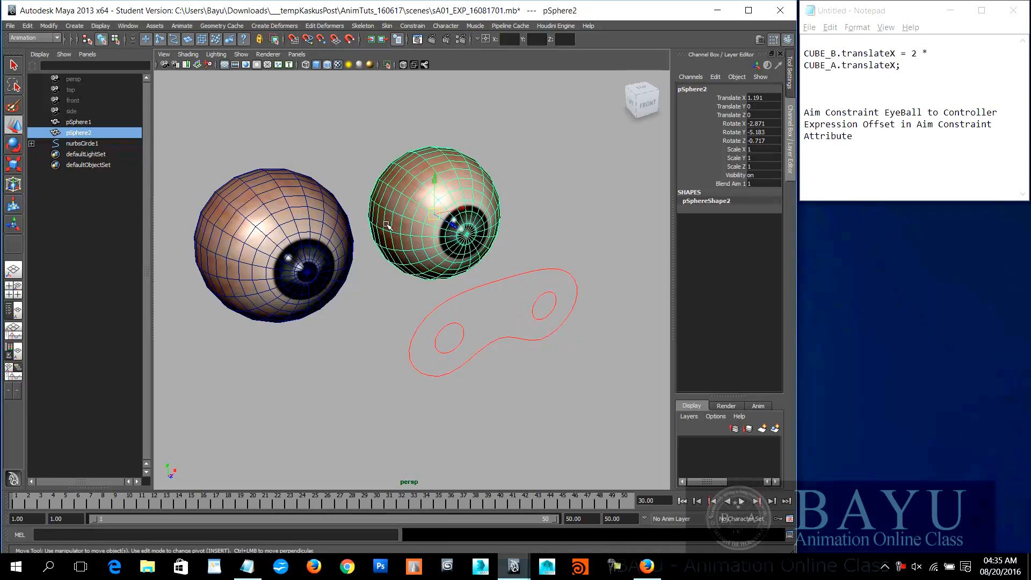
pyautogui.click(304, 234)
pyautogui.click(496, 283)
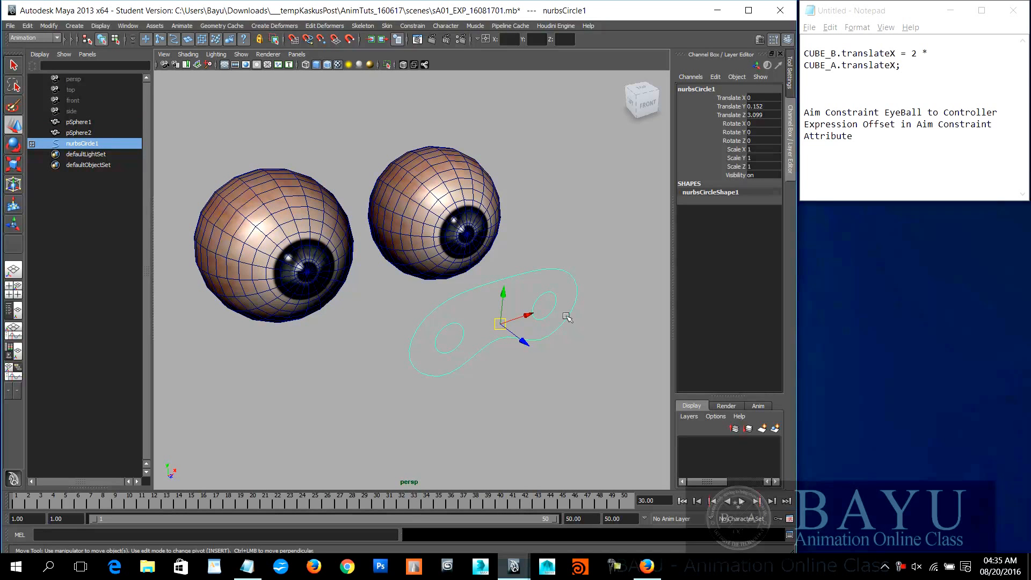
pyautogui.click(457, 220)
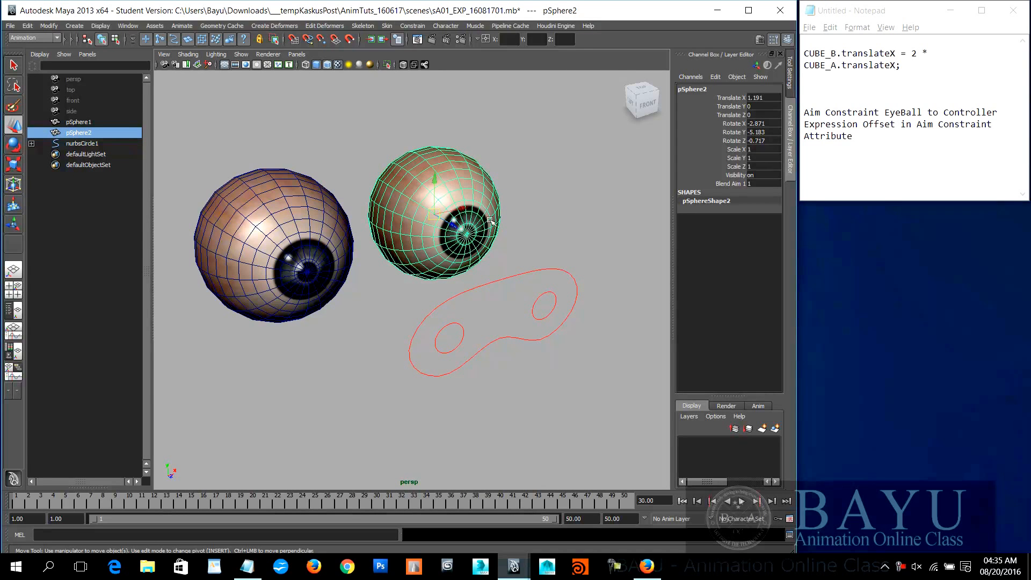
pyautogui.click(551, 312)
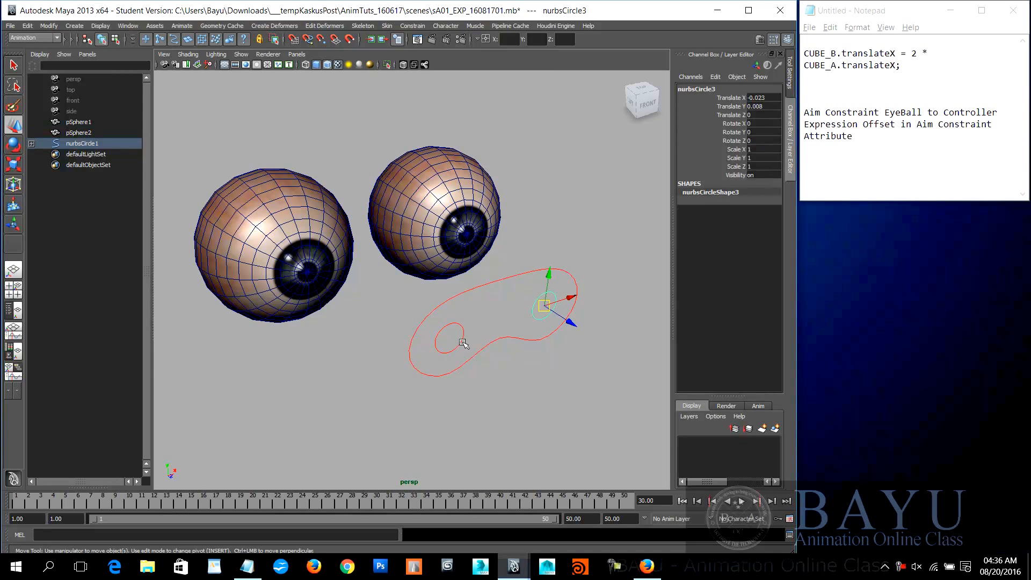
pyautogui.click(553, 391)
pyautogui.click(499, 339)
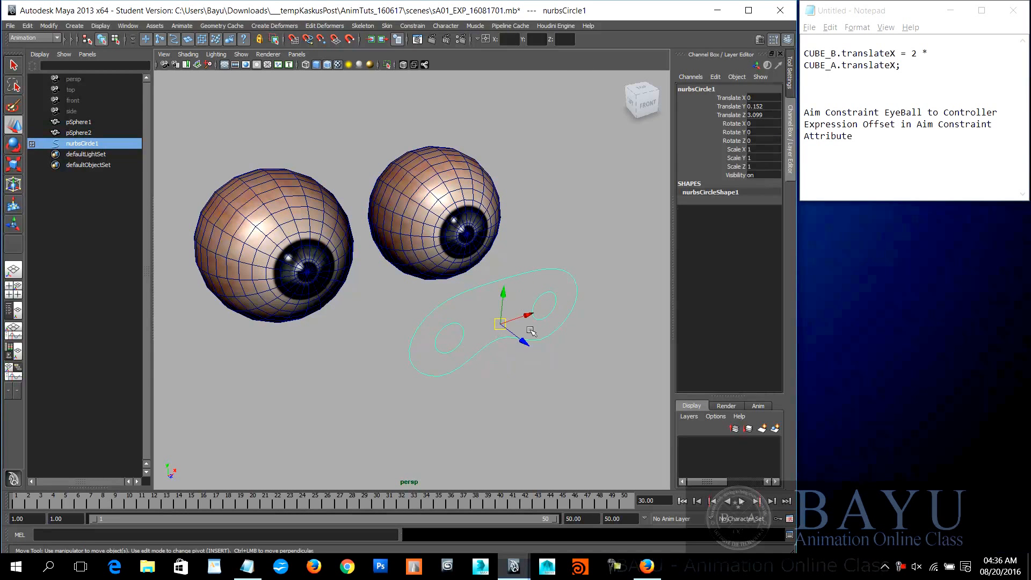
pyautogui.click(543, 407)
pyautogui.click(456, 324)
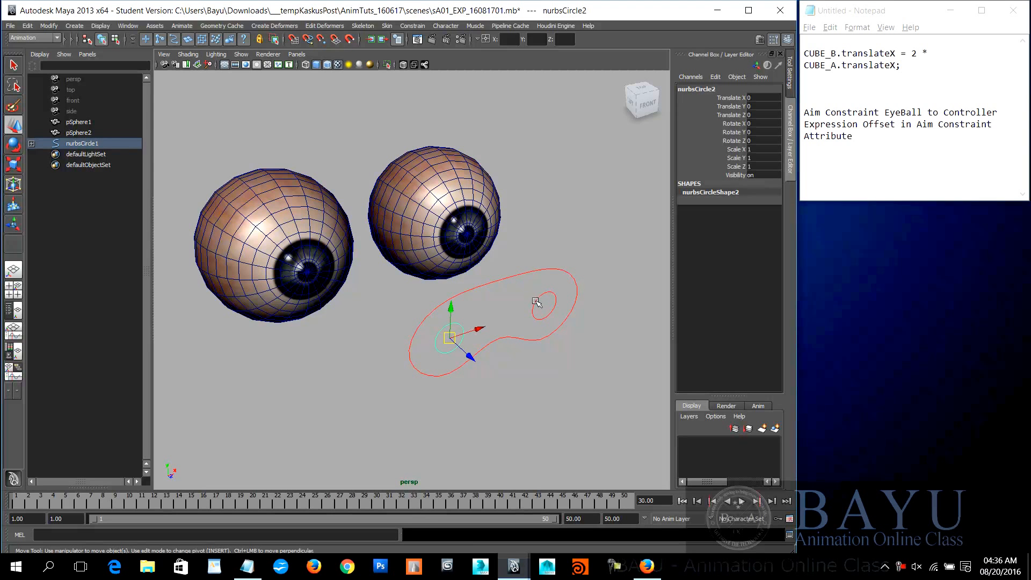
pyautogui.click(554, 308)
# Step: Select the controller curves together and look up the Parent command, undoing the last action and clearing the selection
pyautogui.moveTo(516, 259); pyautogui.dragTo(535, 336)
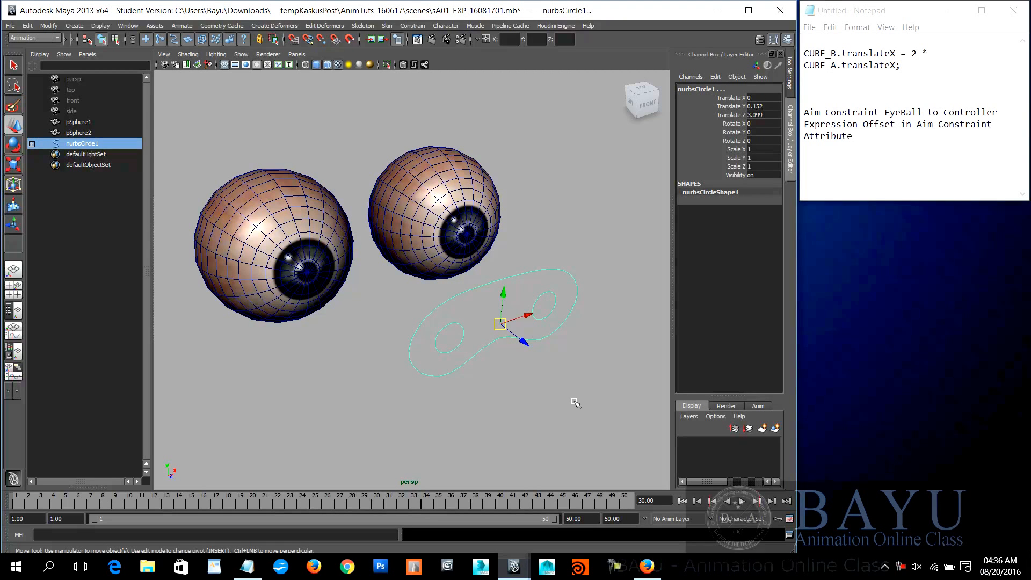
pyautogui.click(27, 26)
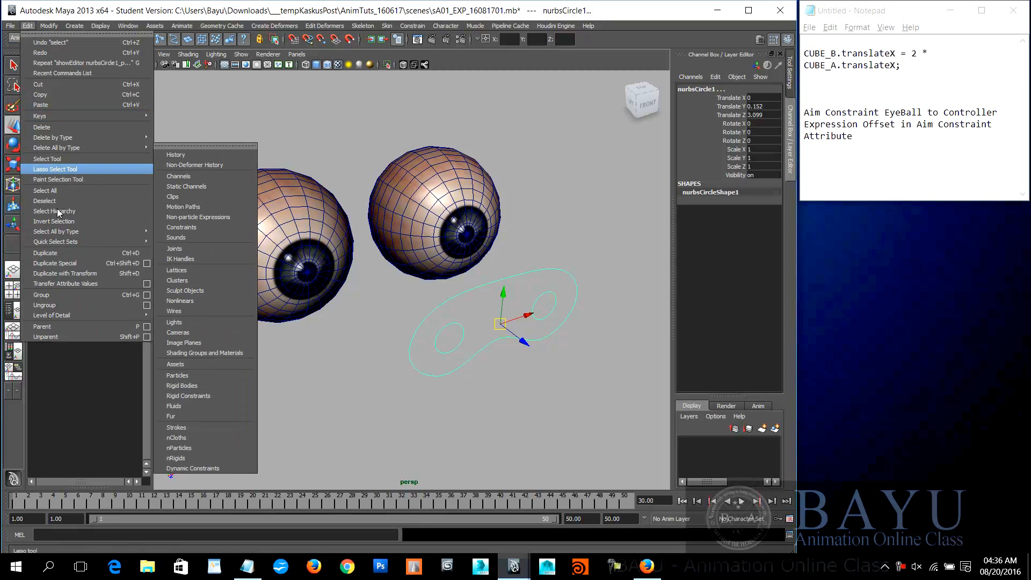
pyautogui.click(68, 327)
pyautogui.click(508, 401)
pyautogui.moveTo(510, 312)
pyautogui.mouseDown()
pyautogui.moveTo(517, 355)
pyautogui.moveTo(495, 310)
pyautogui.mouseUp()
pyautogui.hotkey('ctrl', 'z')
pyautogui.click(486, 414)
# Step: Detach the constraint command list, open the Aim Constraint options, and place both clear of the eyeballs
pyautogui.keyDown('alt'); pyautogui.moveTo(524, 349); pyautogui.dragTo(487, 283); pyautogui.keyUp('alt')
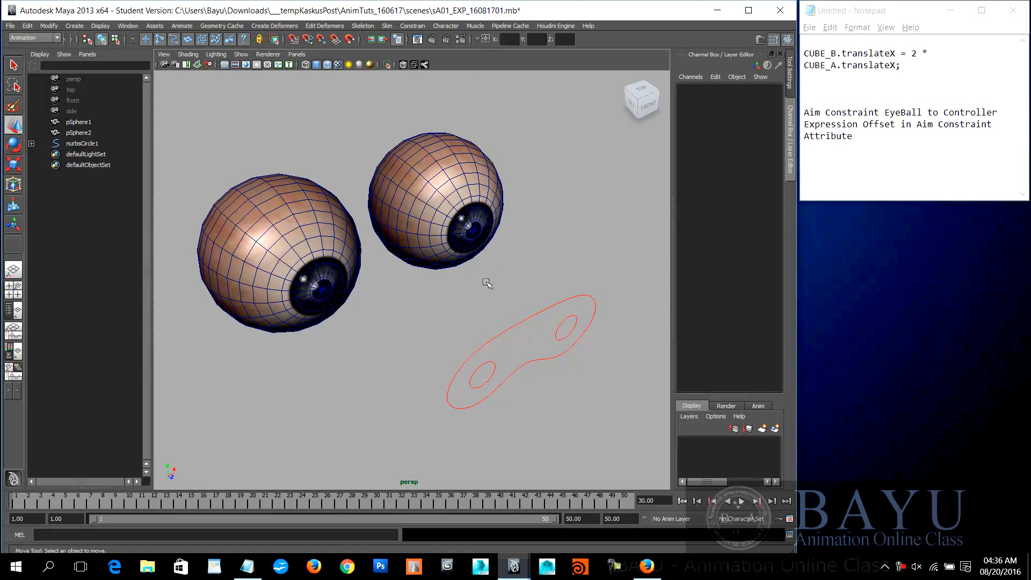
pyautogui.click(412, 26)
pyautogui.click(436, 32)
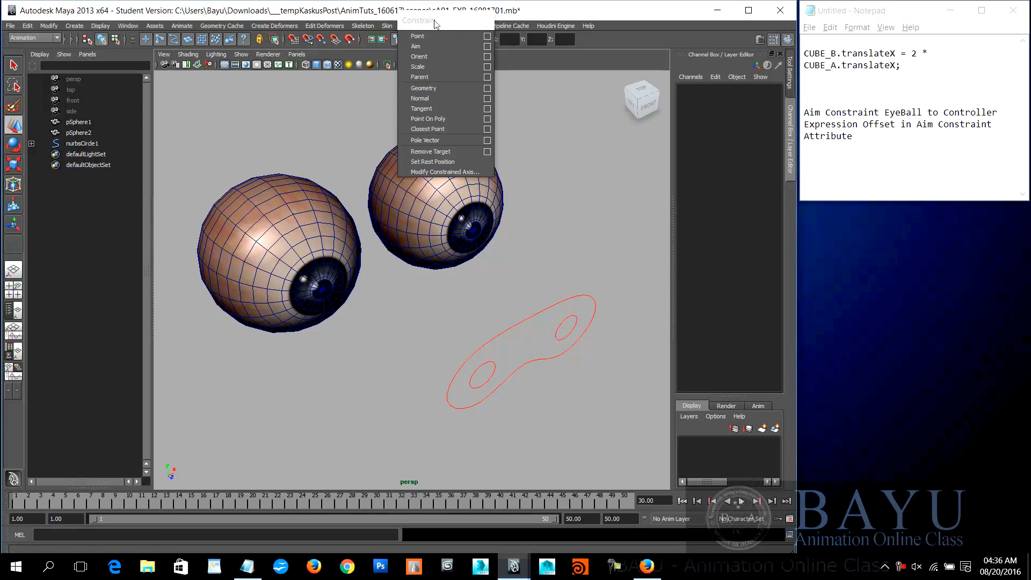
pyautogui.moveTo(436, 24); pyautogui.dragTo(604, 91)
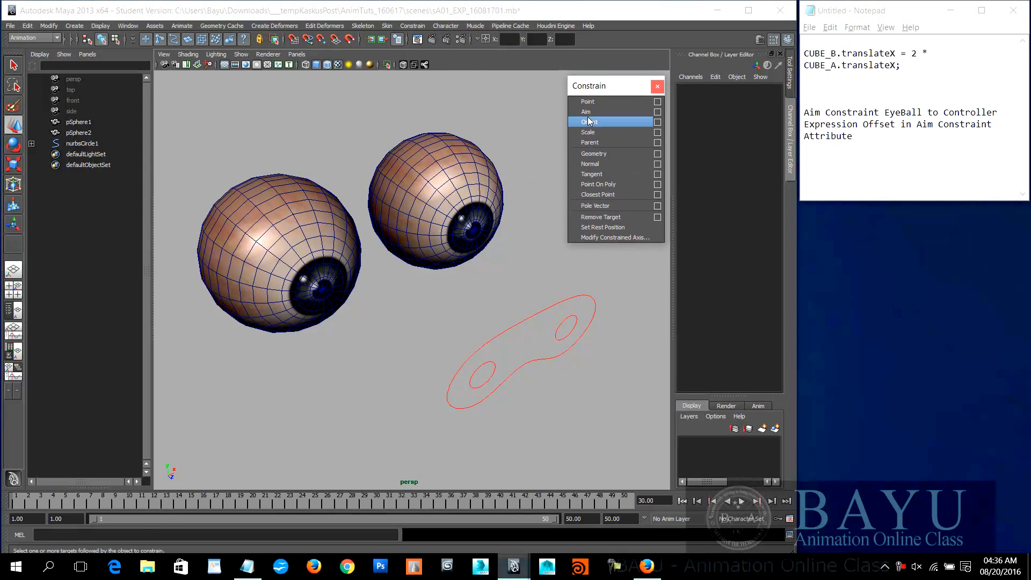
pyautogui.click(657, 112)
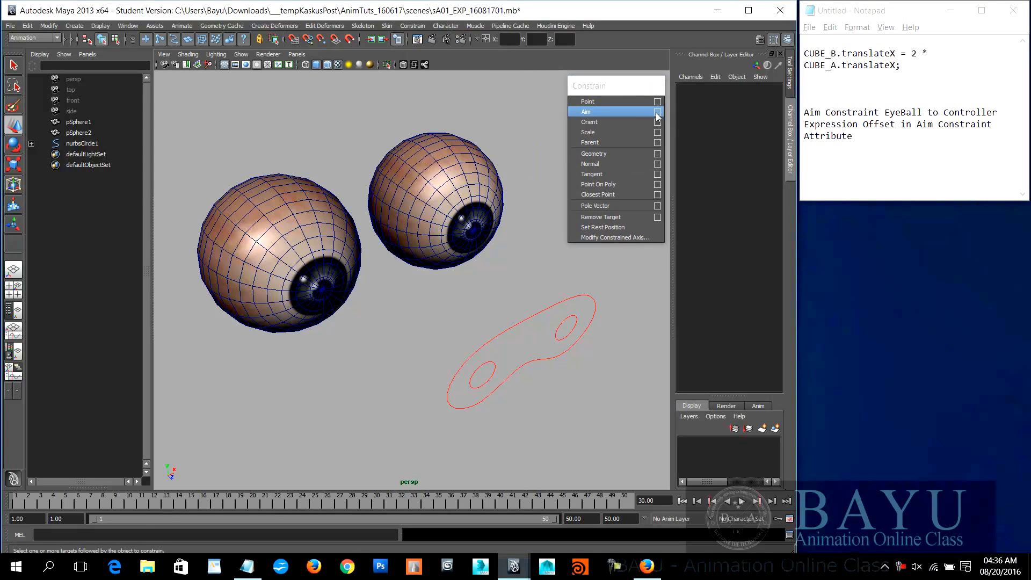
pyautogui.moveTo(702, 276); pyautogui.dragTo(270, 111)
pyautogui.click(184, 121)
pyautogui.click(193, 137)
pyautogui.click(169, 108)
pyautogui.click(177, 131)
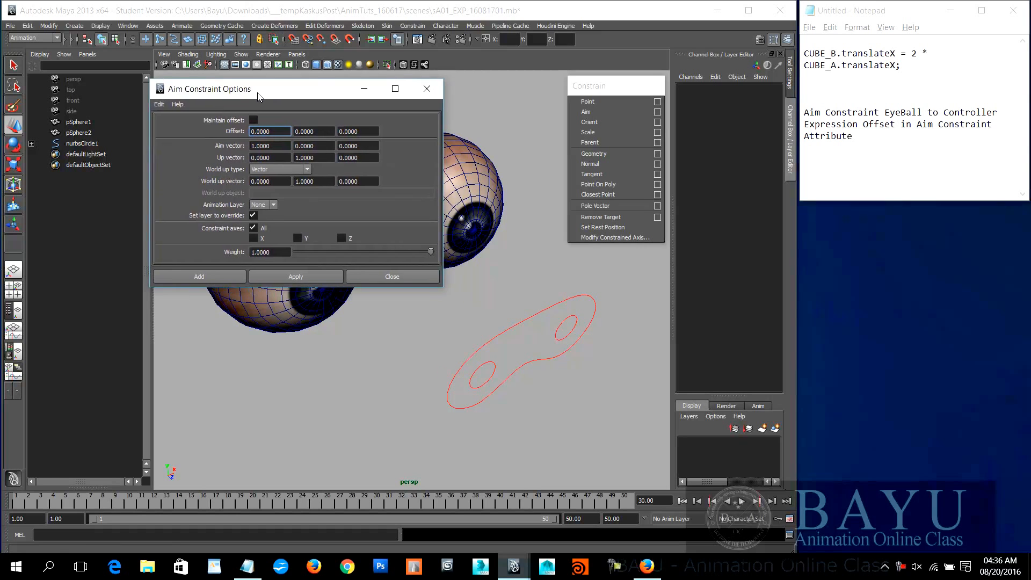
pyautogui.moveTo(245, 91); pyautogui.dragTo(730, 294)
# Step: Try aim-constraining pSphere2 to the controller nurbsCircle1 with aim vector 1, 0, 0, and undo it
pyautogui.click(524, 321)
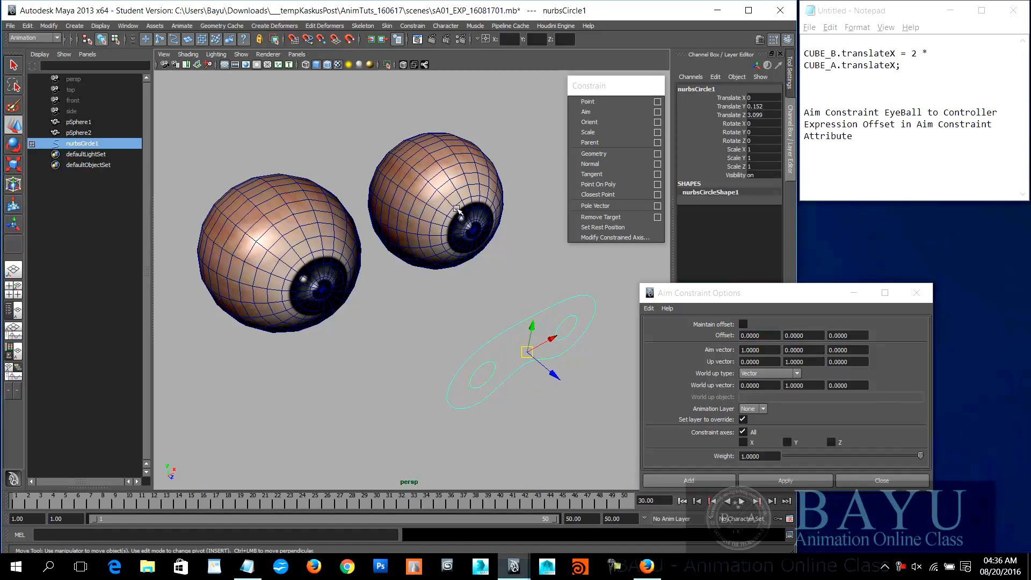
pyautogui.keyDown('shift'); pyautogui.click(457, 207); pyautogui.keyUp('shift')
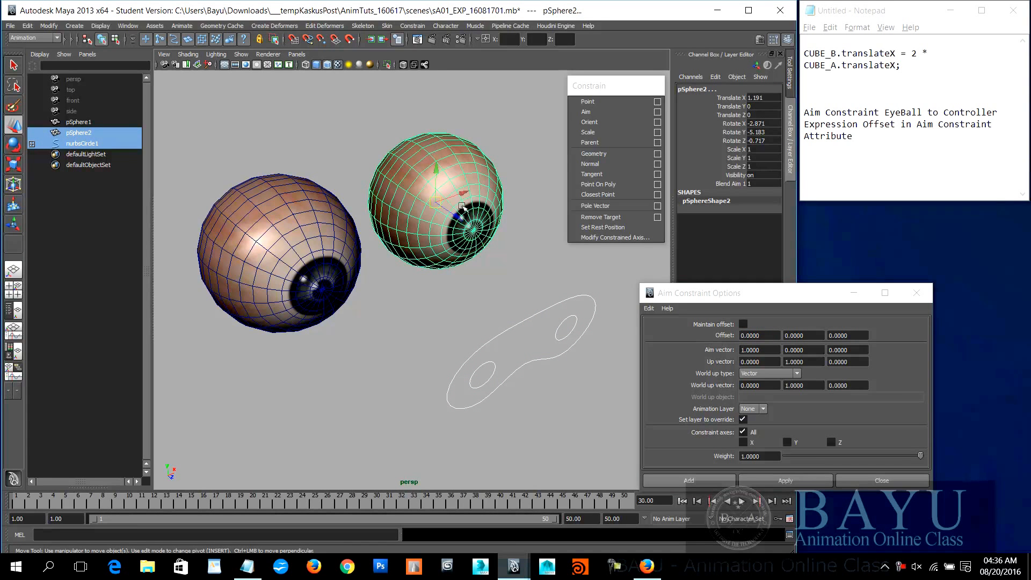
pyautogui.click(798, 480)
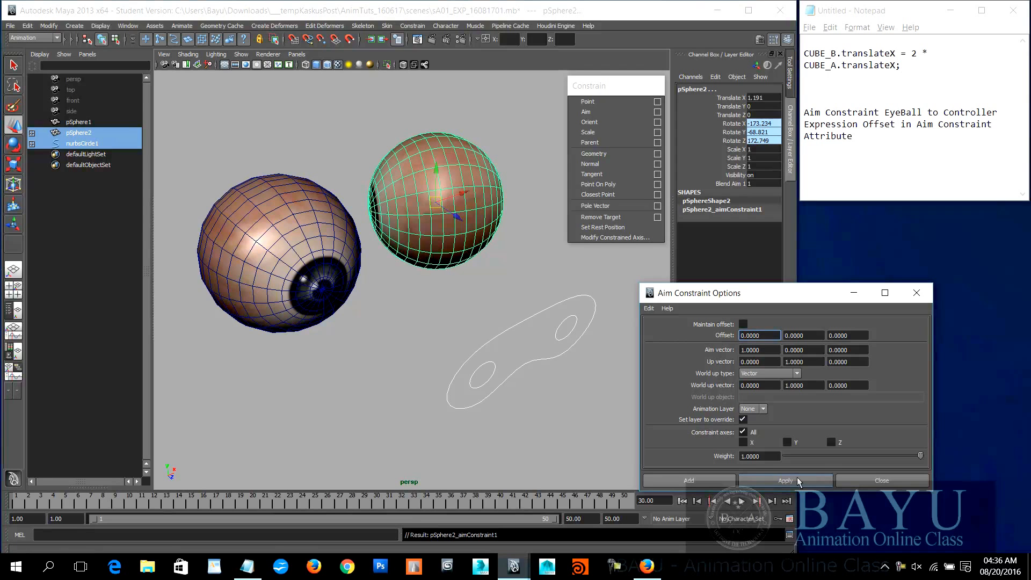
pyautogui.hotkey('ctrl', 'z')
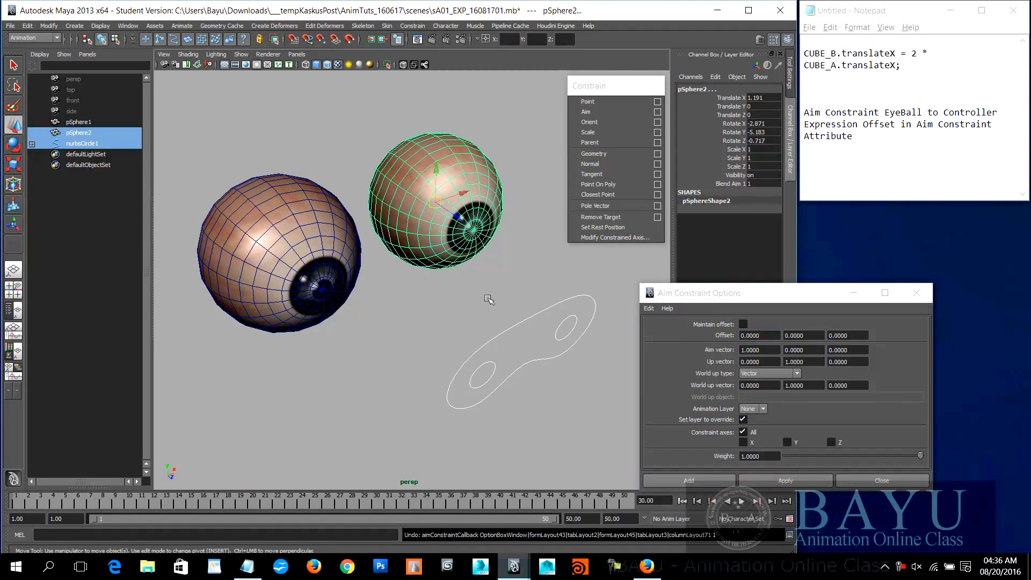
# Step: Select only pSphere2 and enlarge its move manipulator to check which axis points through the pupil
pyautogui.click(488, 265)
pyautogui.click(465, 236)
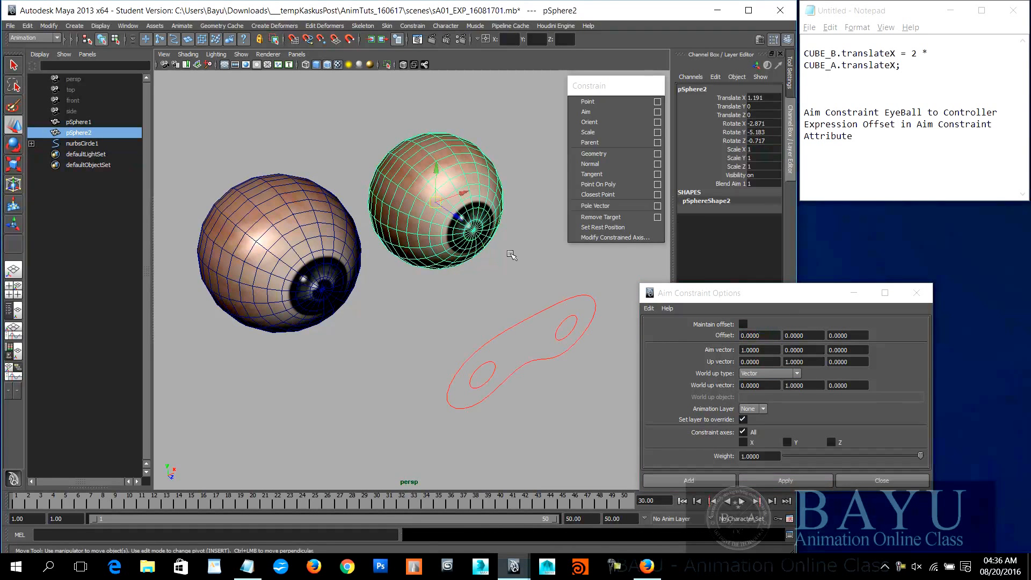
pyautogui.keyDown('alt'); pyautogui.moveTo(510, 261); pyautogui.dragTo(488, 283); pyautogui.keyUp('alt')
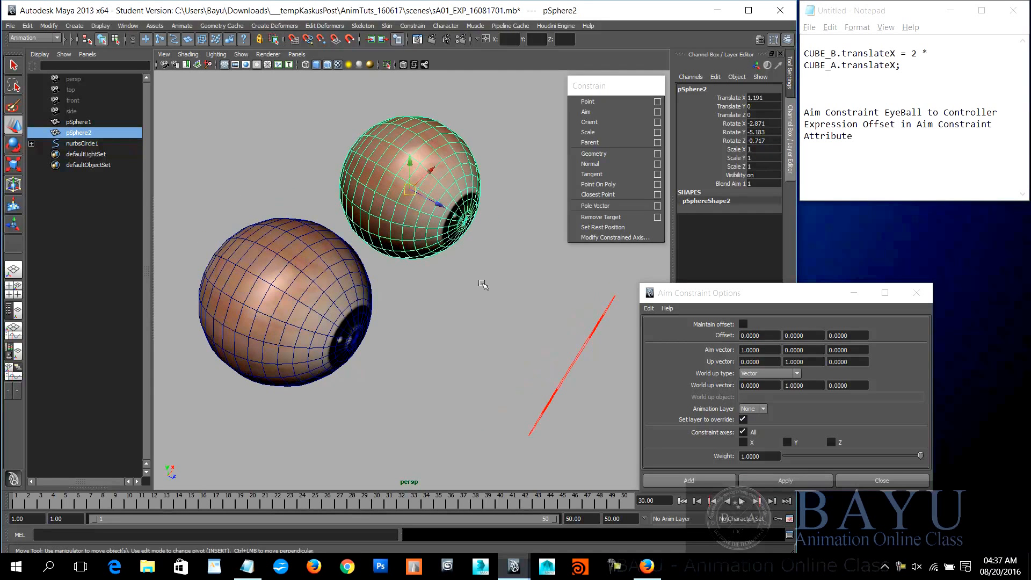
pyautogui.press('+')
pyautogui.press('-')
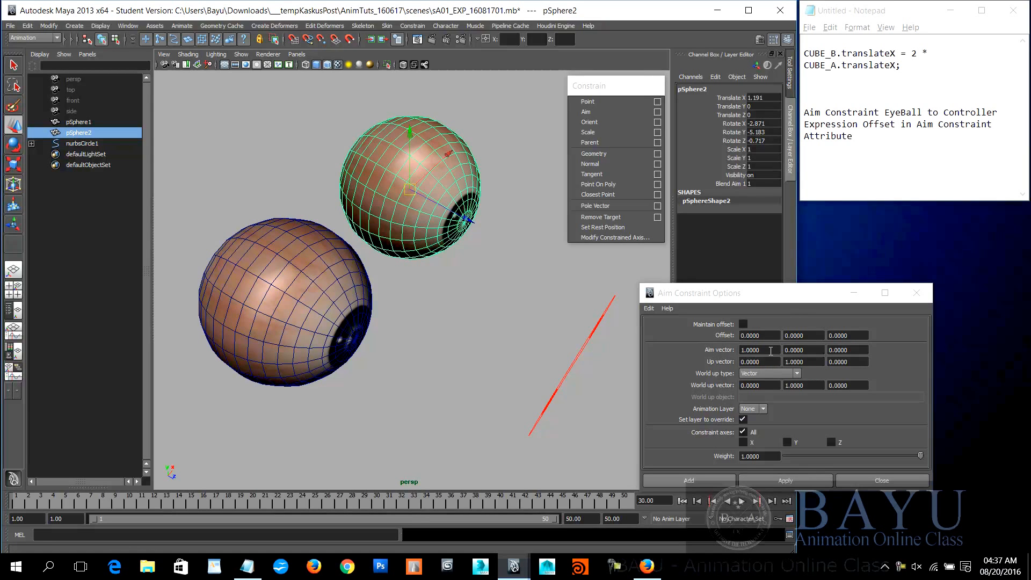
# Step: Set the aim constraint's aim vector to 0, 0, 1
pyautogui.doubleClick(771, 350)
pyautogui.write('0')
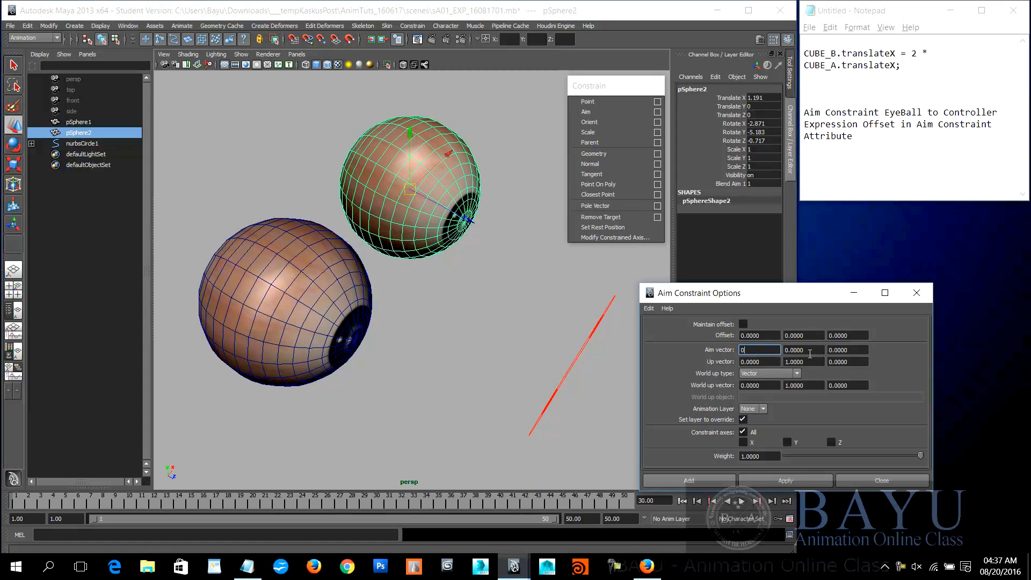
pyautogui.doubleClick(862, 350)
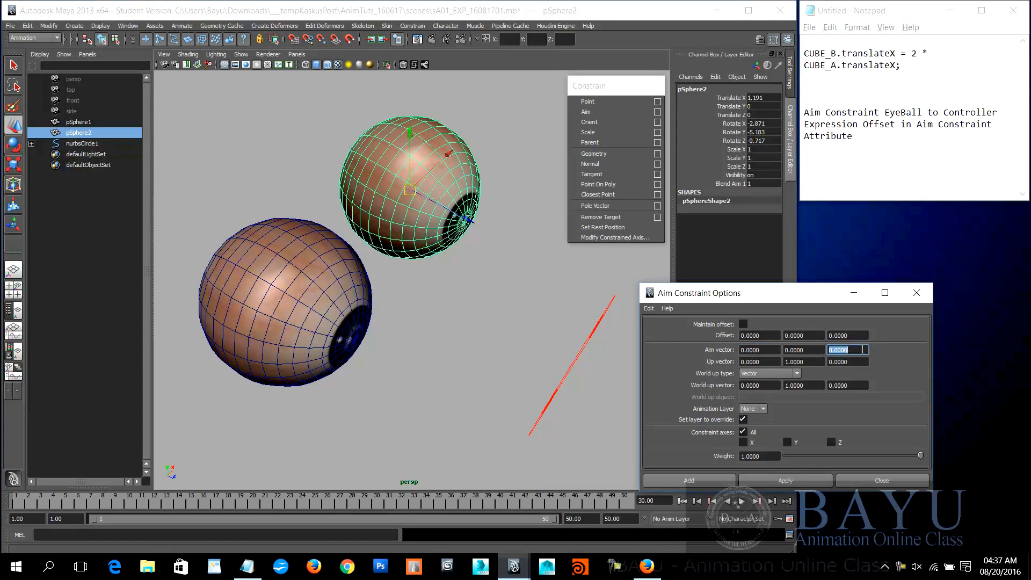
pyautogui.write('1')
pyautogui.press('Tab')
pyautogui.doubleClick(770, 352)
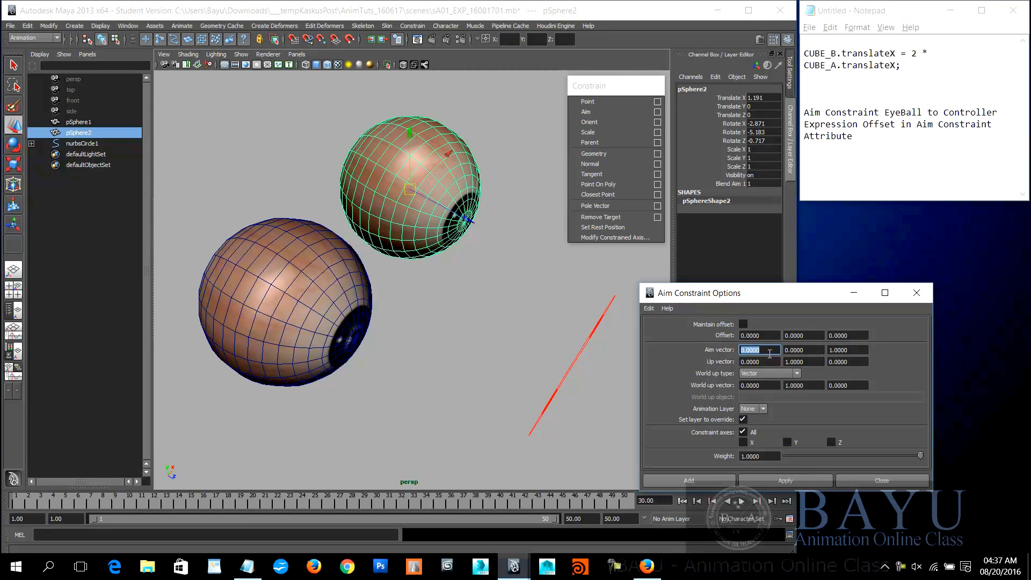
pyautogui.doubleClick(861, 352)
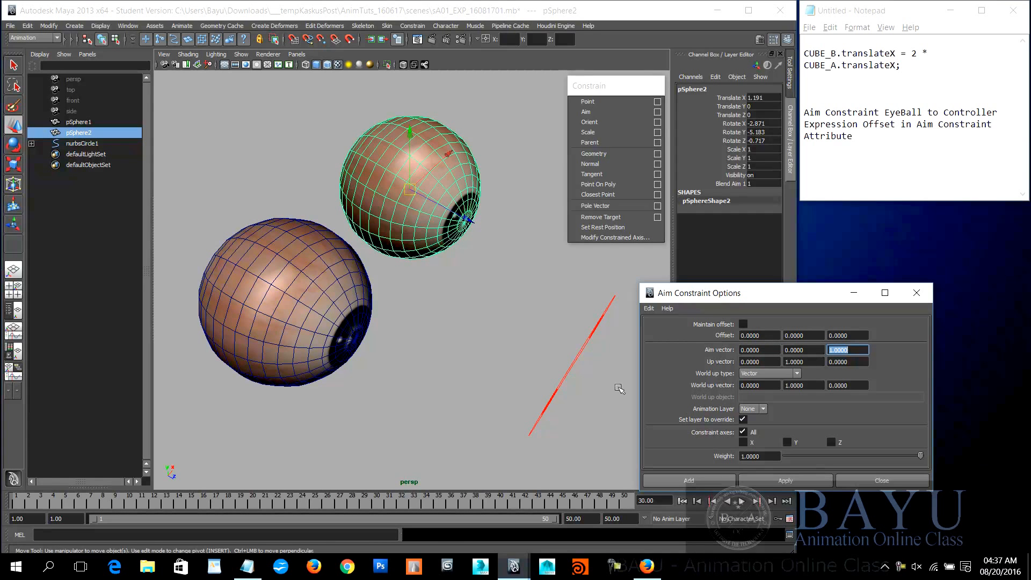
# Step: Select the controller nurbsCircle1 followed by pSphere2, and apply the aim constraint with aim vector 0, 0, 1
pyautogui.keyDown('alt'); pyautogui.moveTo(510, 375); pyautogui.dragTo(485, 360); pyautogui.keyUp('alt')
pyautogui.moveTo(533, 266); pyautogui.dragTo(533, 299)
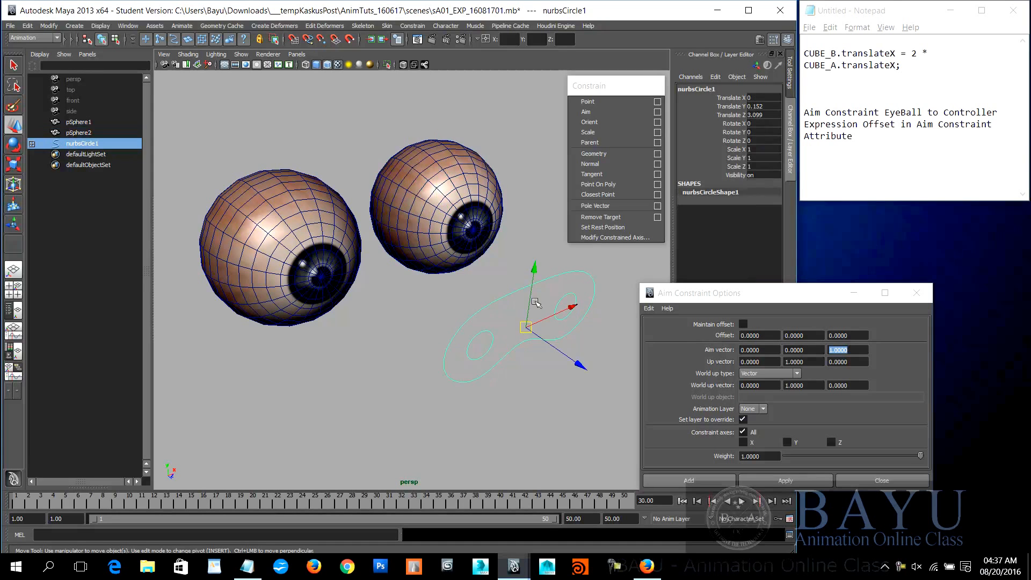
pyautogui.keyDown('alt'); pyautogui.moveTo(529, 372); pyautogui.dragTo(542, 390, button='middle'); pyautogui.keyUp('alt')
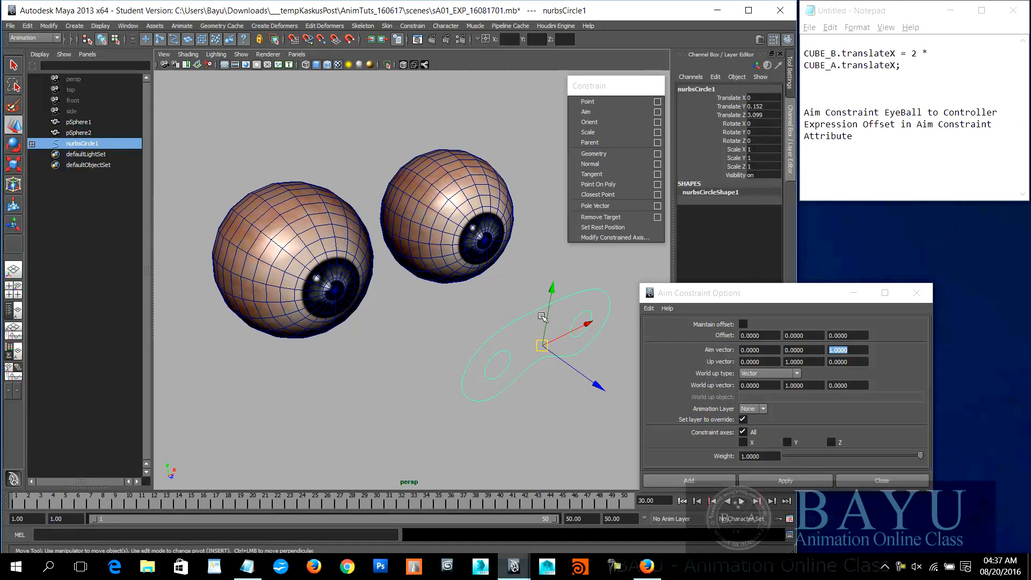
pyautogui.keyDown('shift'); pyautogui.click(467, 207); pyautogui.keyUp('shift')
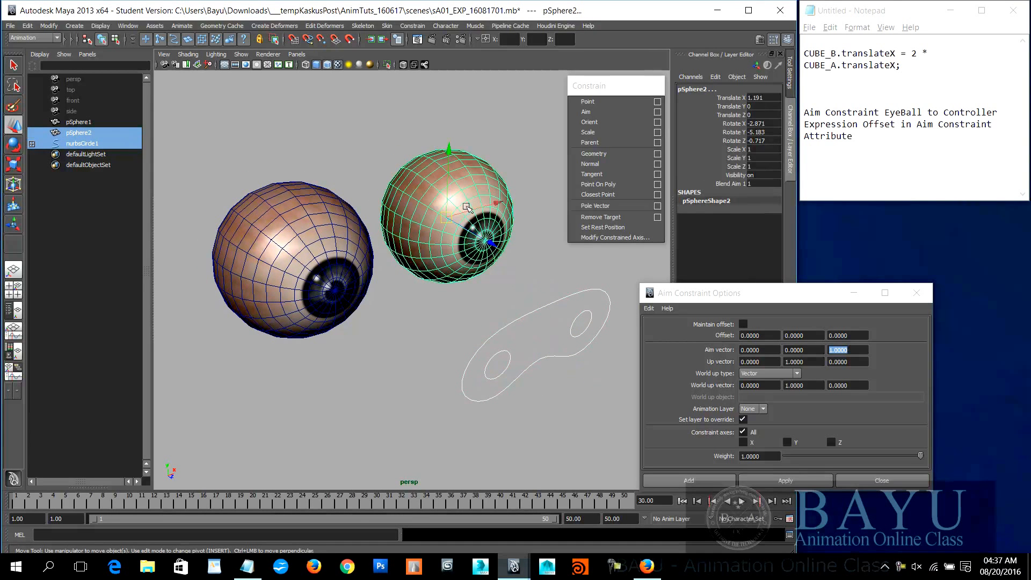
pyautogui.click(790, 481)
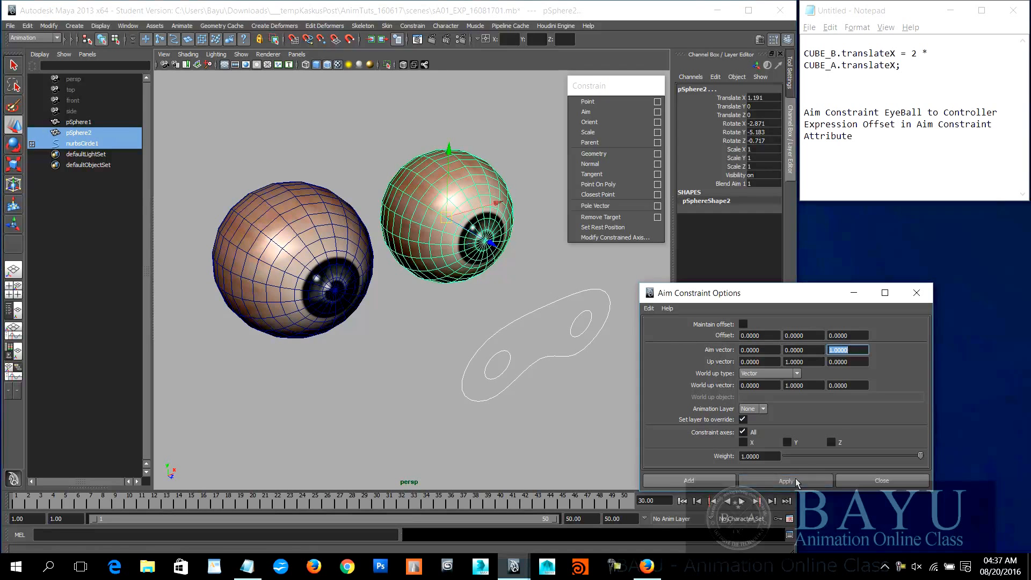
# Step: Select the controller nurbsCircle1 followed by pSphere1, and aim-constrain the eyeball with aim vector 0, 0, 1
pyautogui.keyDown('alt'); pyautogui.moveTo(531, 331); pyautogui.dragTo(483, 304); pyautogui.keyUp('alt')
pyautogui.keyDown('alt'); pyautogui.moveTo(483, 356); pyautogui.dragTo(337, 305); pyautogui.keyUp('alt')
pyautogui.click(334, 231)
pyautogui.click(406, 405)
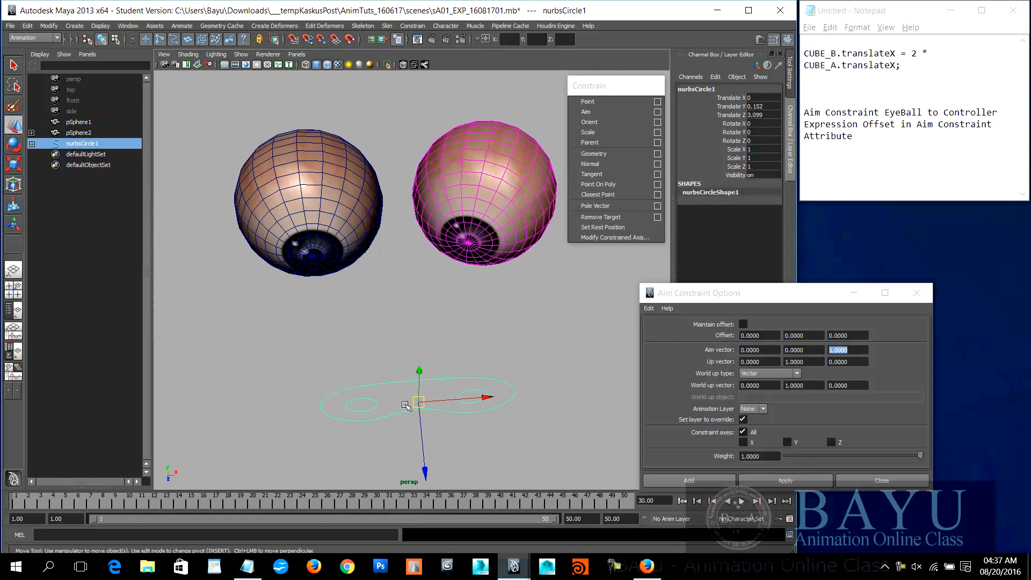
pyautogui.keyDown('shift'); pyautogui.click(305, 201); pyautogui.keyUp('shift')
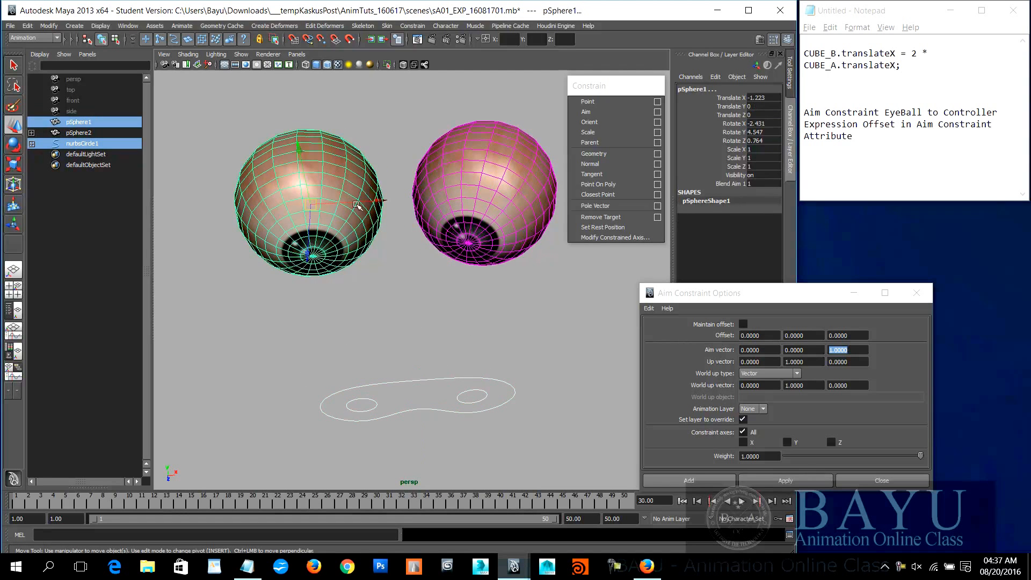
pyautogui.click(803, 481)
# Step: Select nurbsCircle1, test-move it to check how both eyeballs follow, and undo the move
pyautogui.keyDown('alt'); pyautogui.moveTo(423, 290); pyautogui.dragTo(539, 363); pyautogui.keyUp('alt')
pyautogui.click(425, 306)
pyautogui.hotkey('ctrl', 'z')
pyautogui.keyDown('alt'); pyautogui.moveTo(504, 396); pyautogui.dragTo(457, 332); pyautogui.keyUp('alt')
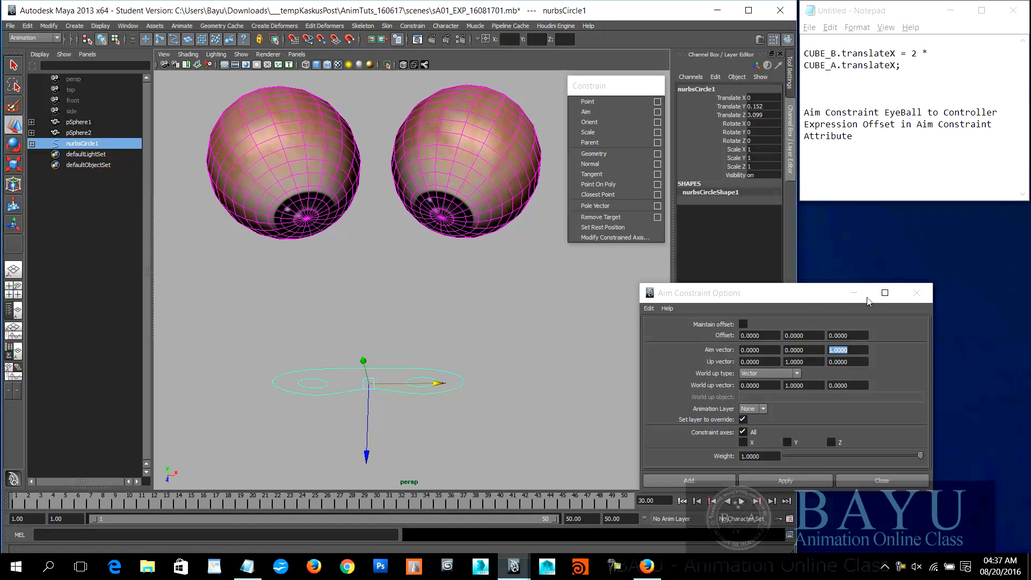
# Step: Compare the two eyeballs and examine the offset attributes of pSphere2's aim constraint
pyautogui.click(464, 184)
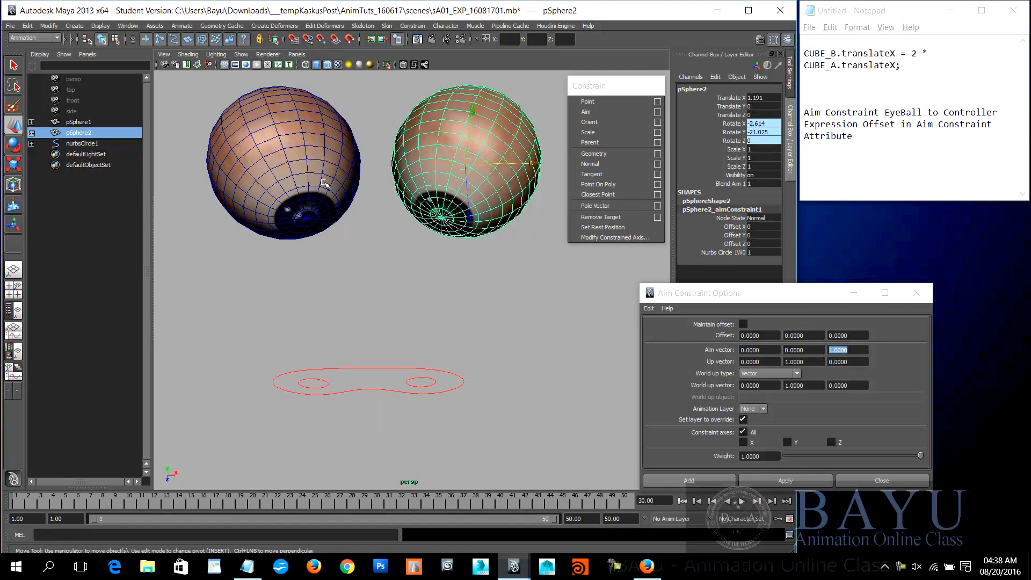
pyautogui.click(295, 182)
pyautogui.click(440, 178)
pyautogui.moveTo(753, 296); pyautogui.dragTo(809, 312)
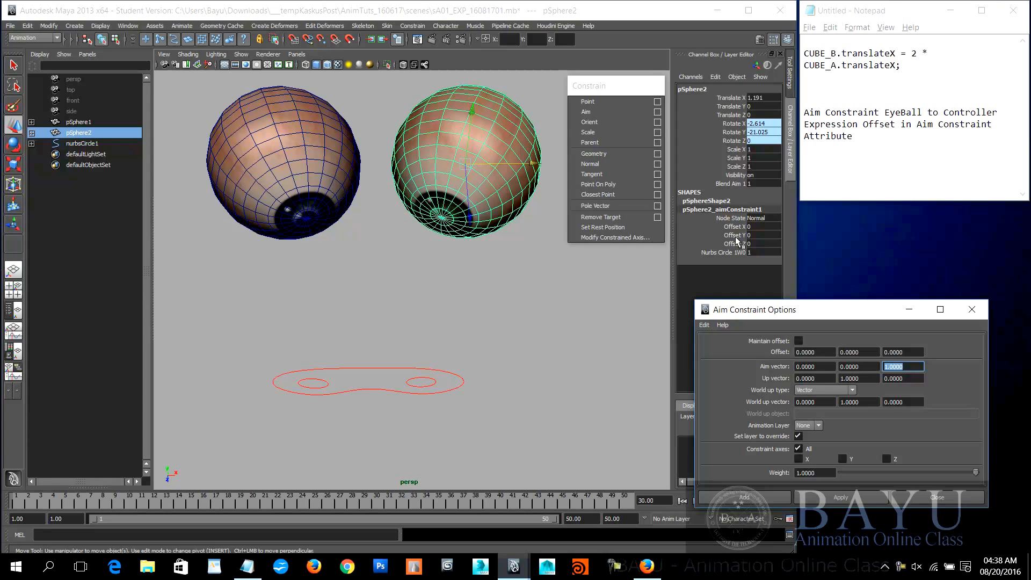
pyautogui.keyDown('alt'); pyautogui.moveTo(463, 317); pyautogui.dragTo(473, 334, button='middle'); pyautogui.keyUp('alt')
pyautogui.moveTo(473, 334)
pyautogui.keyDown('alt'); pyautogui.mouseDown()
pyautogui.moveTo(458, 334)
pyautogui.moveTo(472, 308)
pyautogui.moveTo(467, 316)
pyautogui.mouseUp(); pyautogui.keyUp('alt')
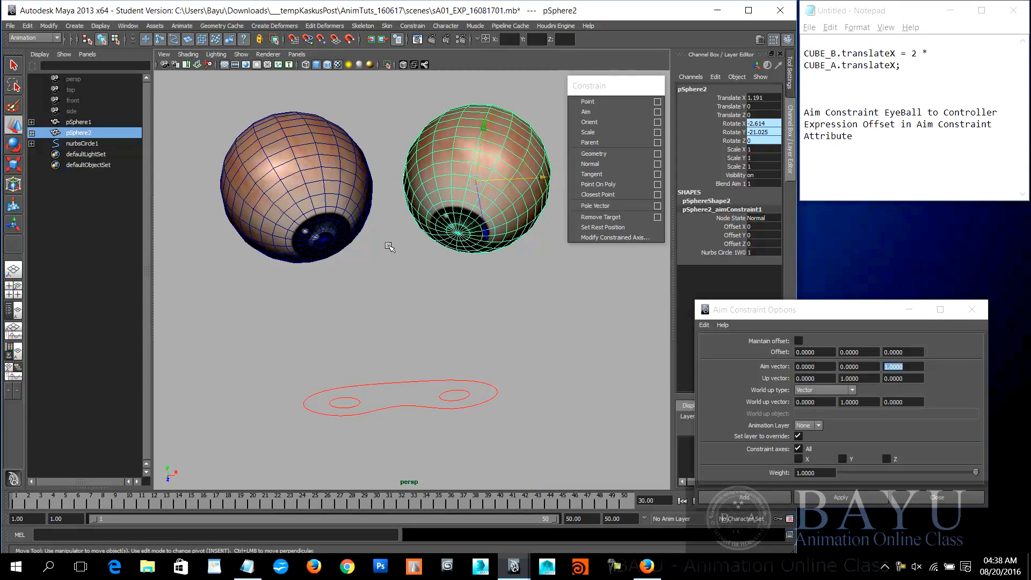
pyautogui.keyDown('alt'); pyautogui.moveTo(415, 261); pyautogui.dragTo(439, 283); pyautogui.keyUp('alt')
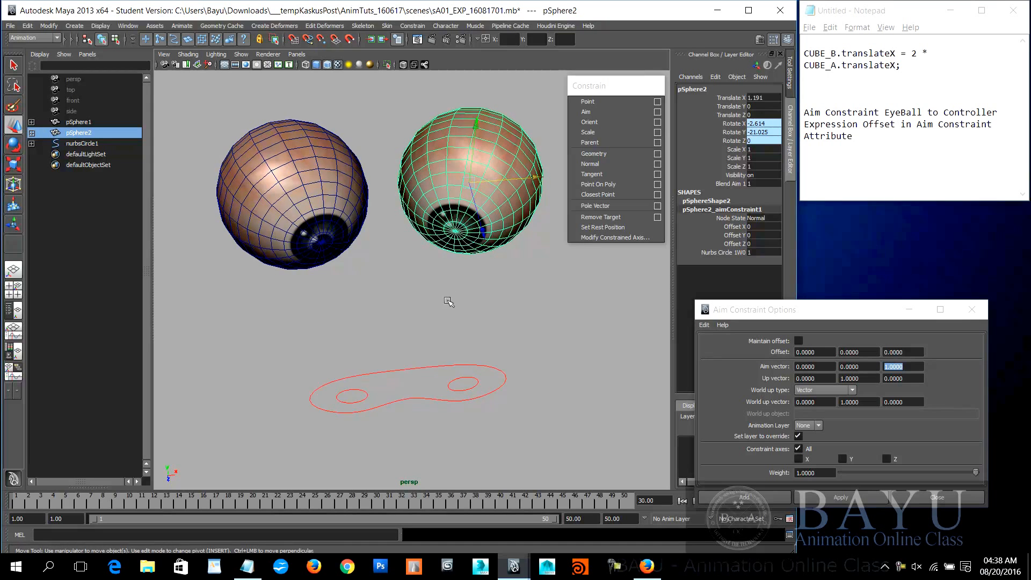
# Step: Test-move the controller nurbsCircle1, undo the move, and close the Aim Constraint options
pyautogui.click(410, 383)
pyautogui.moveTo(410, 383); pyautogui.dragTo(403, 357)
pyautogui.hotkey('ctrl', 'z')
pyautogui.keyDown('alt'); pyautogui.moveTo(533, 356); pyautogui.dragTo(544, 357, button='middle'); pyautogui.keyUp('alt')
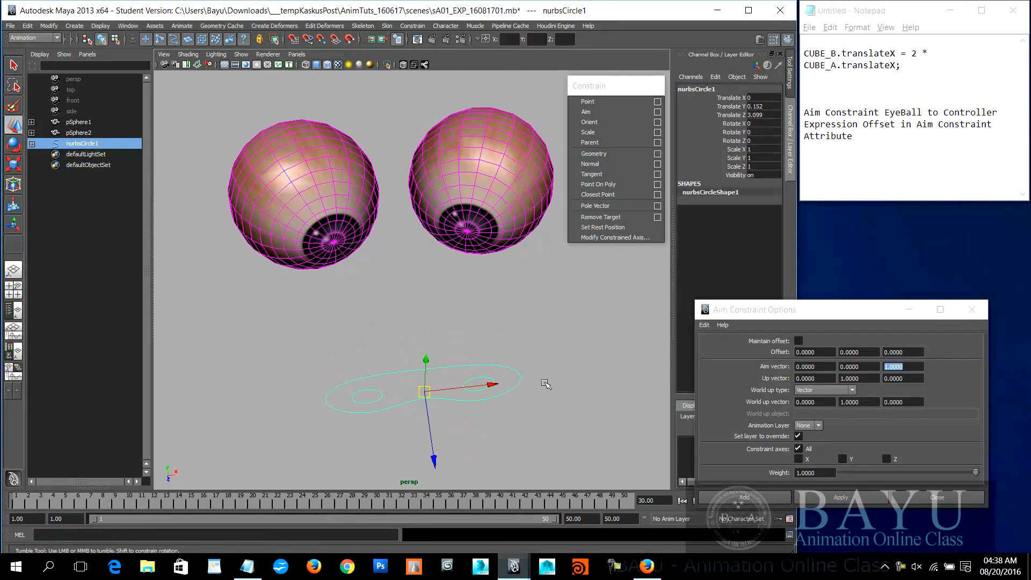
pyautogui.moveTo(800, 310); pyautogui.dragTo(752, 310)
pyautogui.click(921, 310)
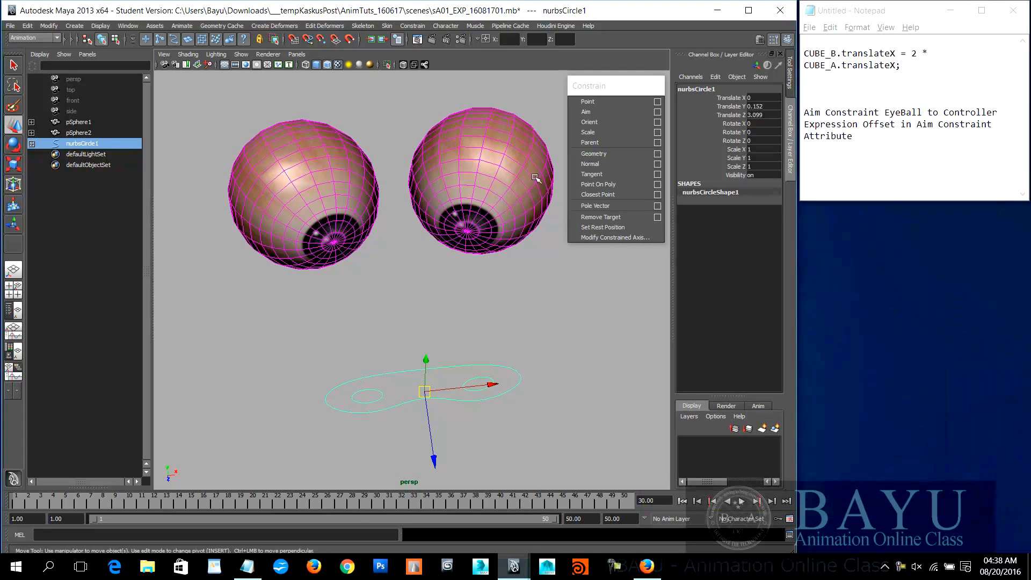
# Step: Try an Offset Y of about 5.73 on pSphere2's aim constraint to straighten its gaze, and undo it
pyautogui.moveTo(538, 178); pyautogui.dragTo(550, 248)
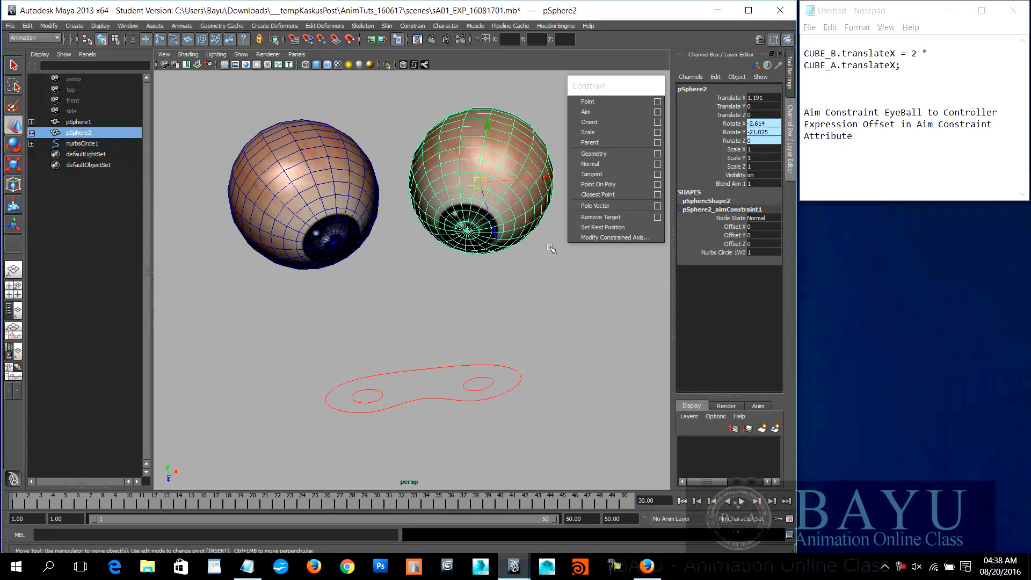
pyautogui.click(733, 235)
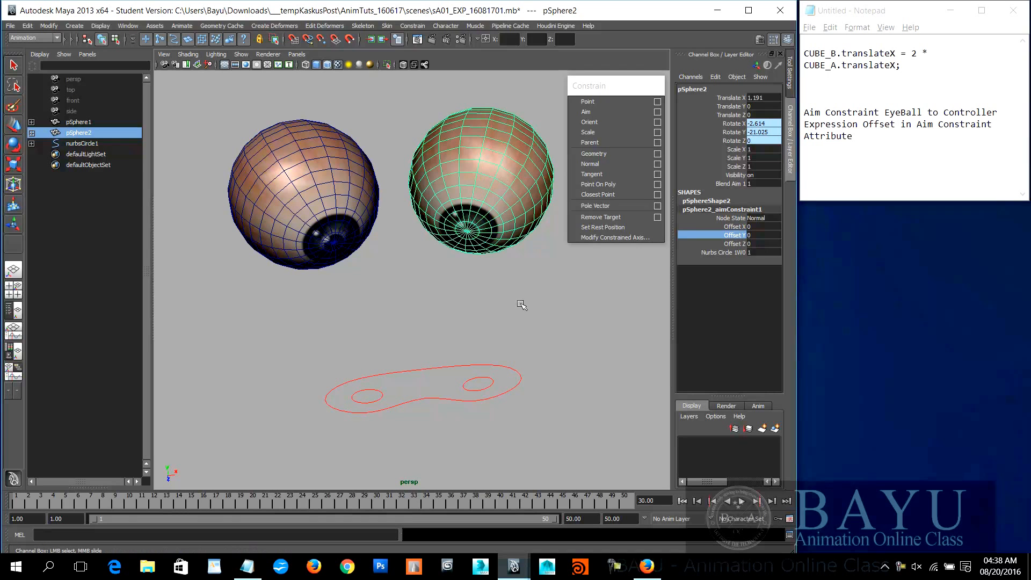
pyautogui.moveTo(591, 295); pyautogui.dragTo(563, 316, button='middle')
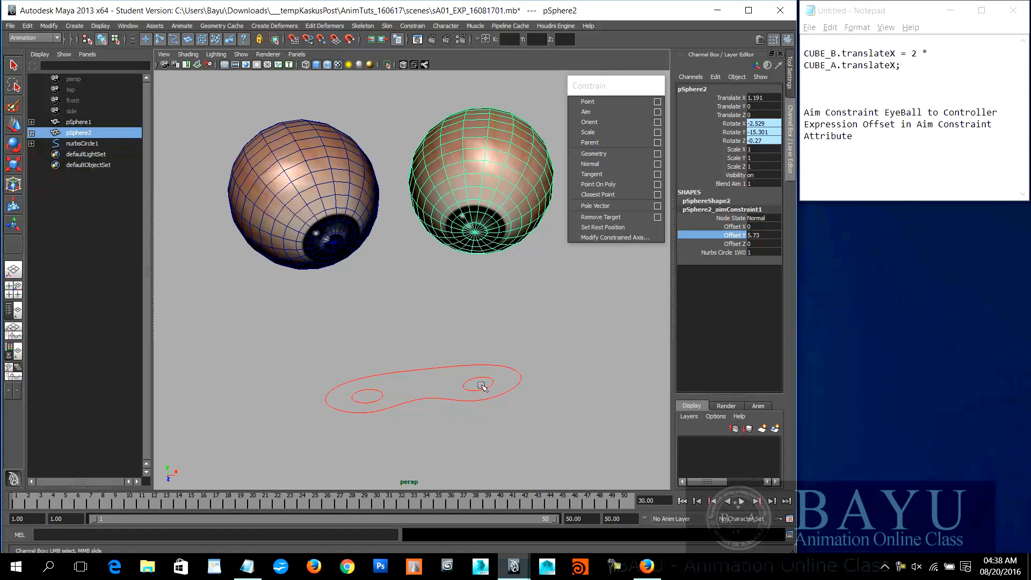
pyautogui.hotkey('ctrl', 'z')
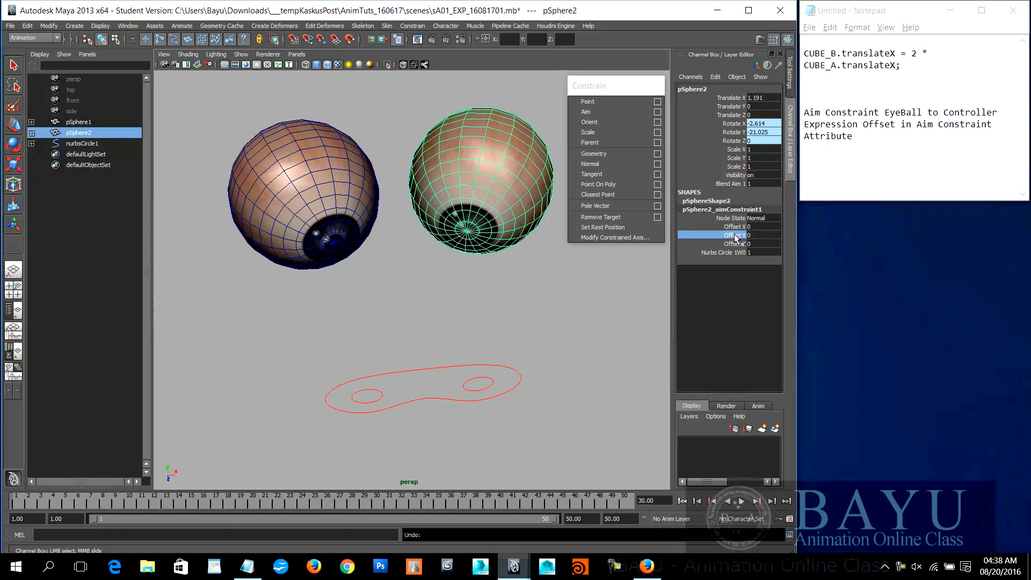
# Step: Close the floating Constrain palette, show the attributes of the pSphere2_aimConstraint1 node and locate its Offset X, Y and Z values
pyautogui.hotkey('ctrl', 'a')
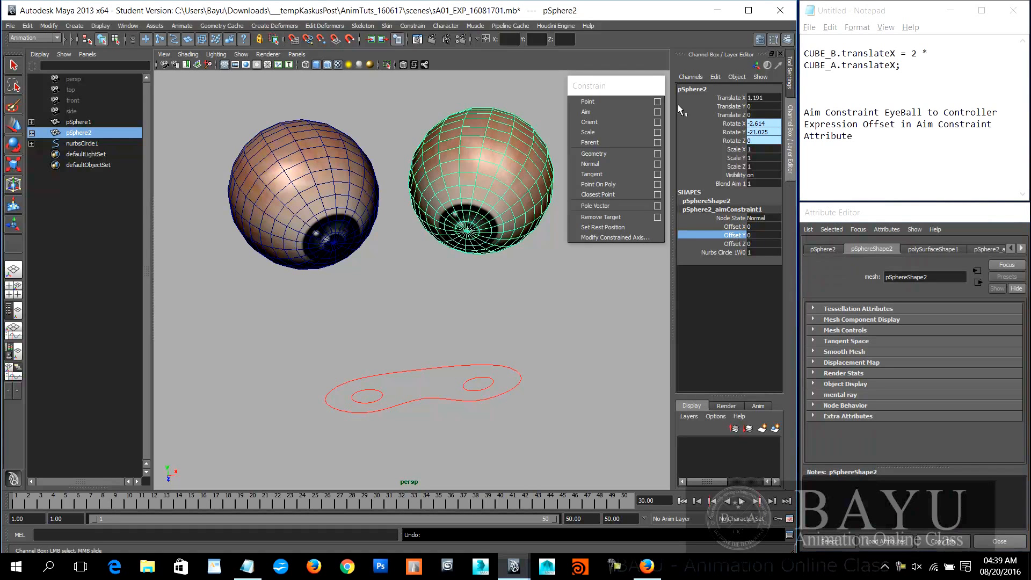
pyautogui.click(657, 86)
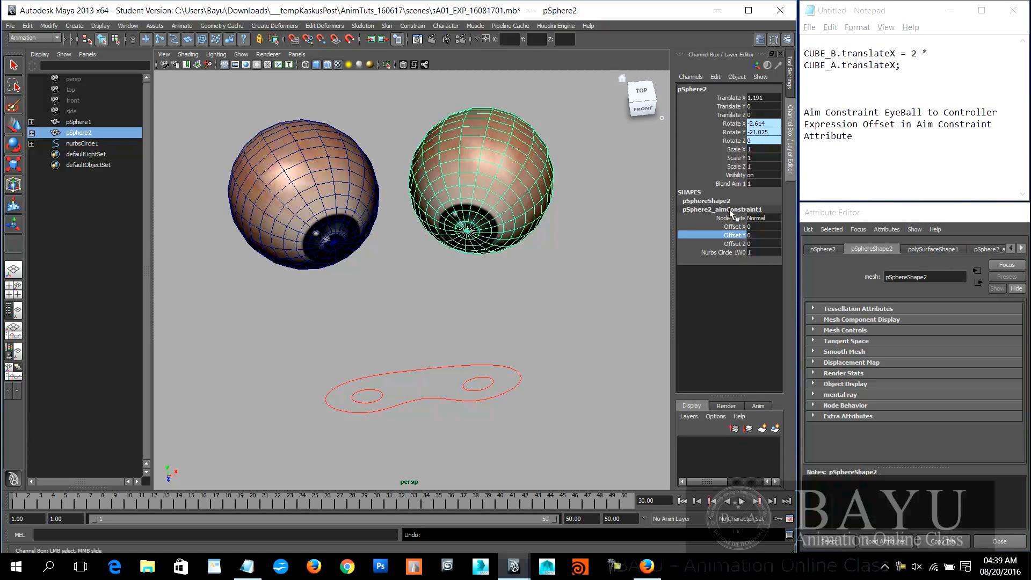
pyautogui.click(1022, 248)
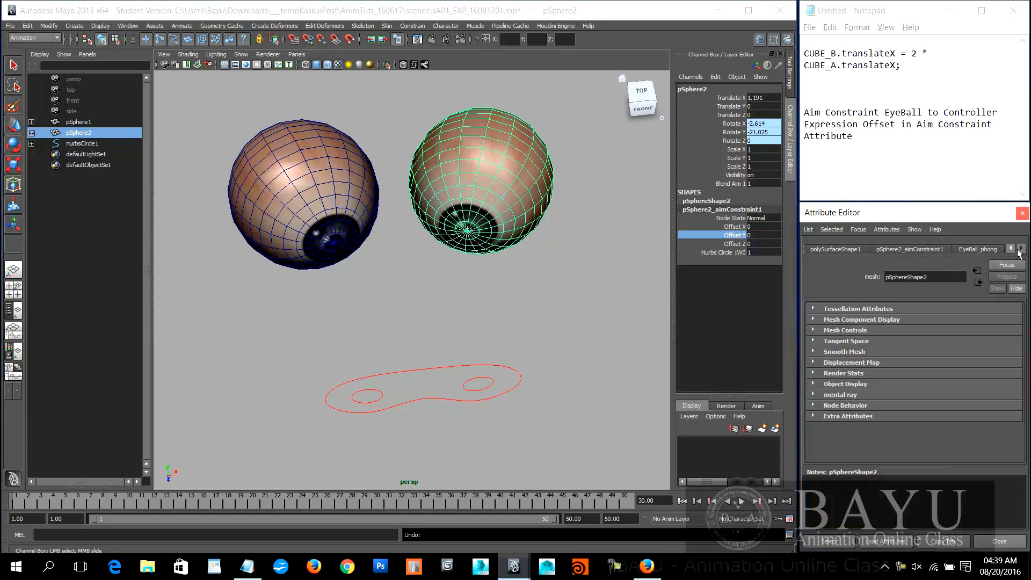
pyautogui.click(938, 250)
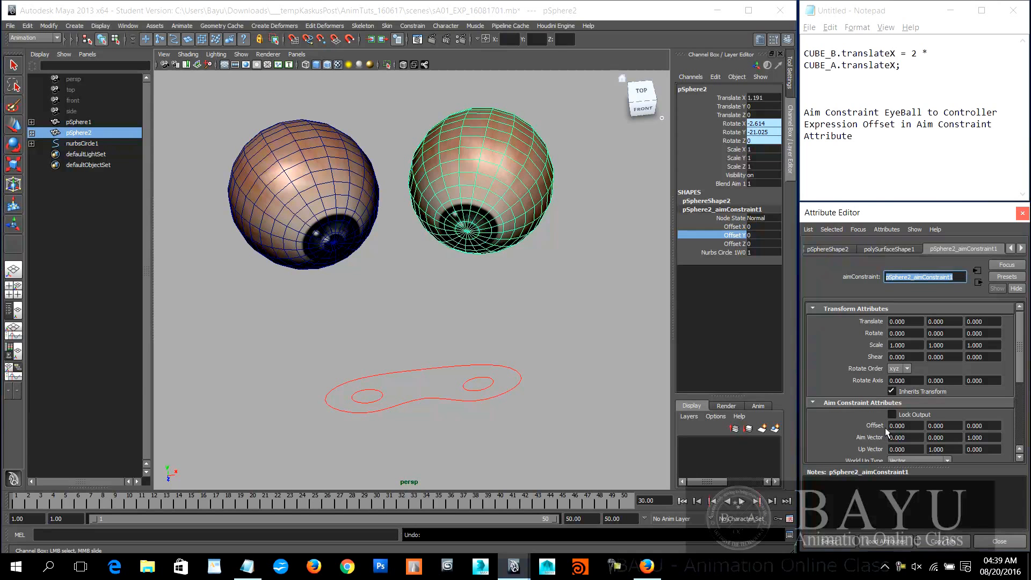
pyautogui.click(740, 235)
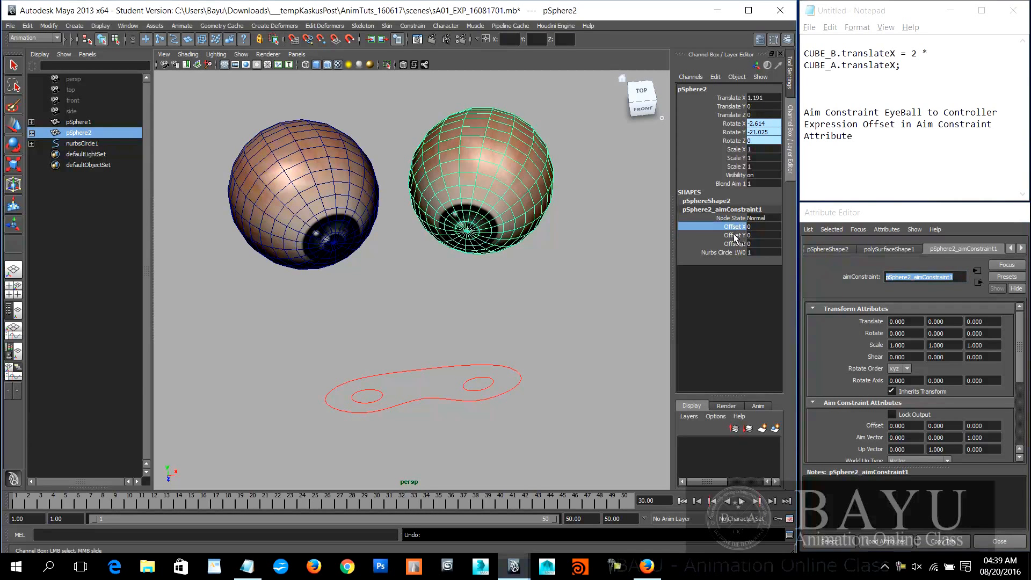
pyautogui.click(736, 245)
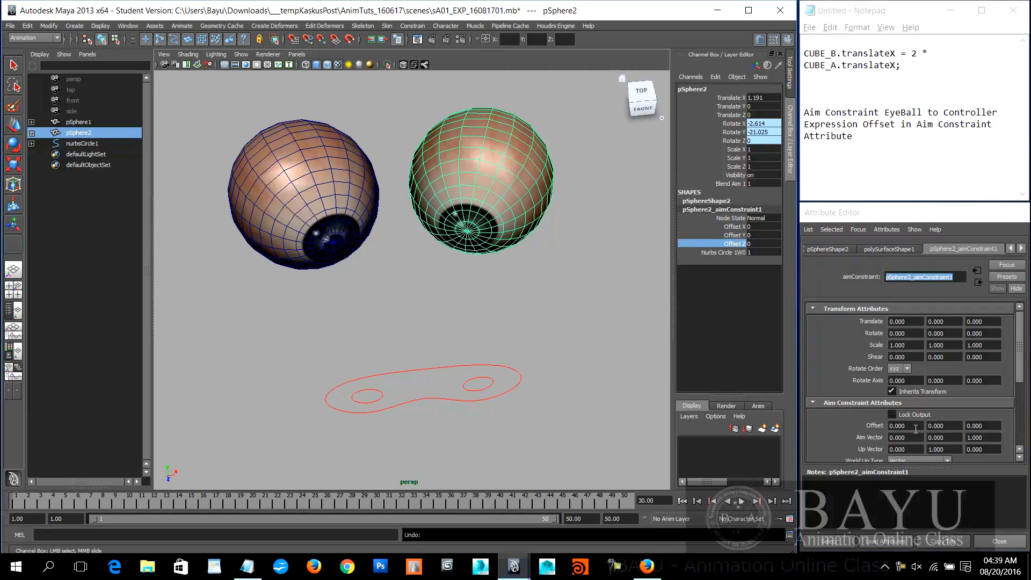
pyautogui.click(915, 425)
pyautogui.click(986, 425)
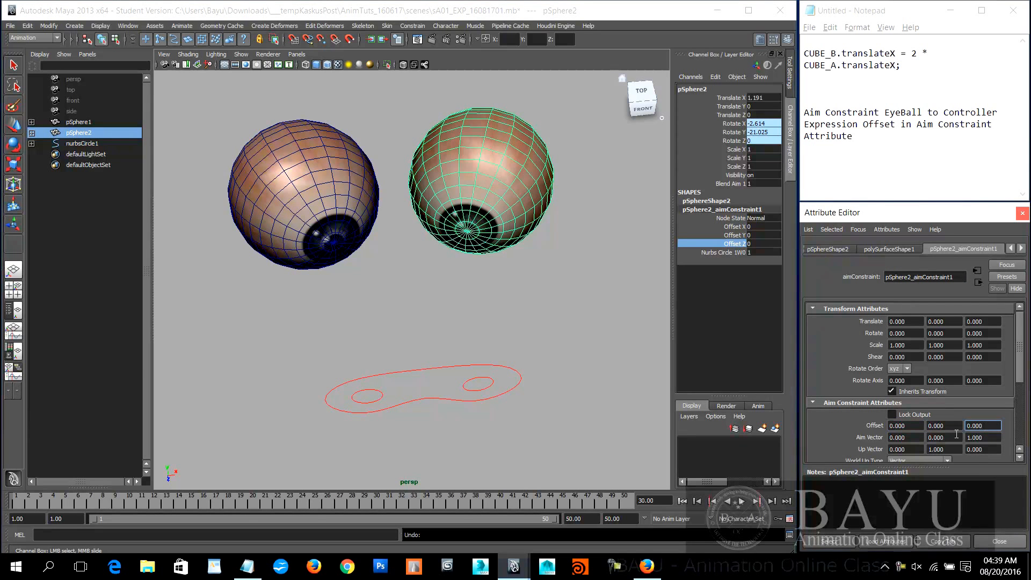
# Step: Start a new expression on the Offset Y attribute of pSphere2_aimConstraint1
pyautogui.rightClick(944, 425)
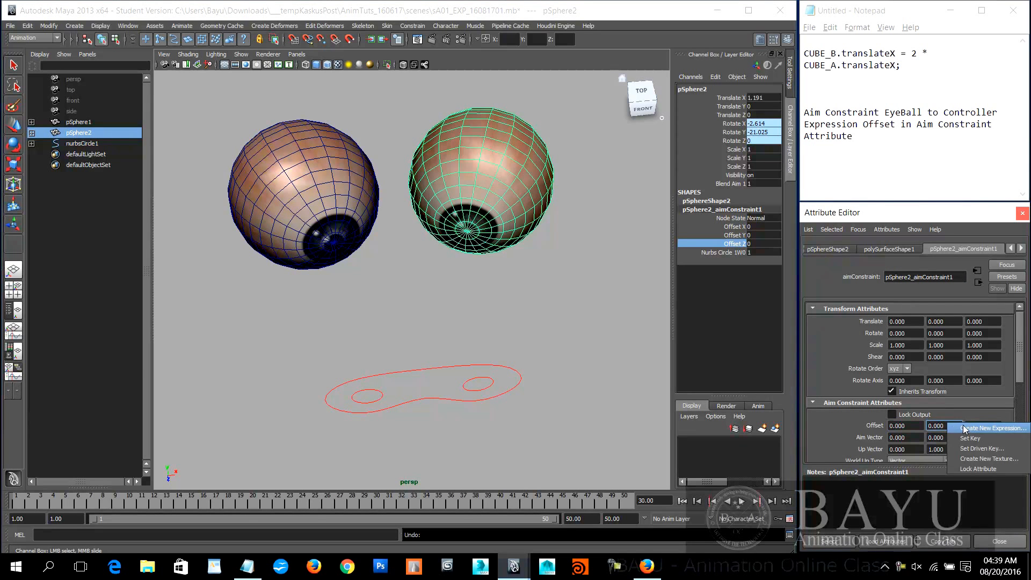
pyautogui.click(962, 426)
pyautogui.moveTo(376, 141); pyautogui.dragTo(612, 161)
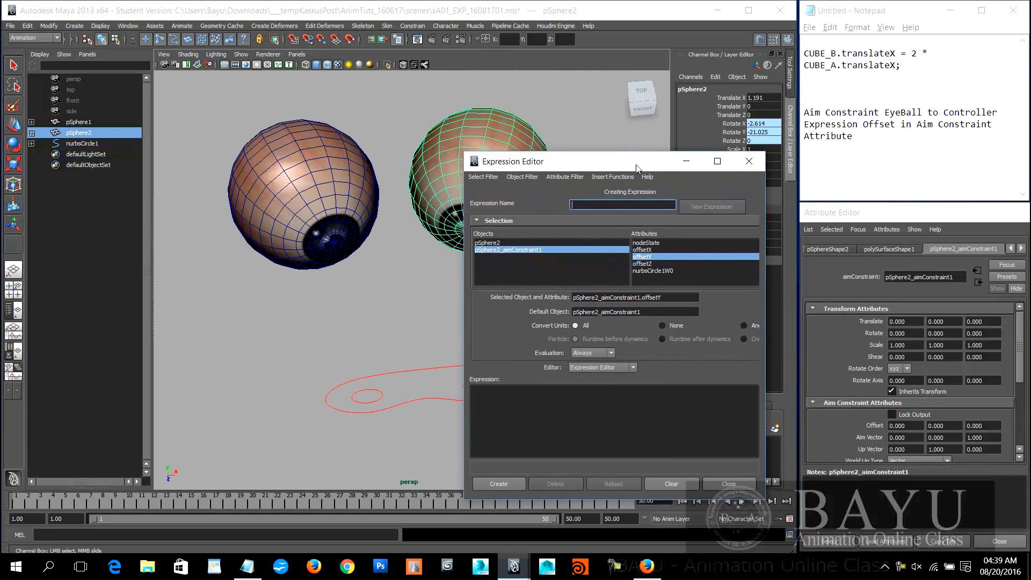
# Step: Copy the attribute name pSphere2_aimConstraint1.offsetY over the old expression in the Notepad notes, and close the Expression Editor
pyautogui.click(690, 298)
pyautogui.moveTo(693, 298); pyautogui.dragTo(514, 296)
pyautogui.hotkey('ctrl', 'c')
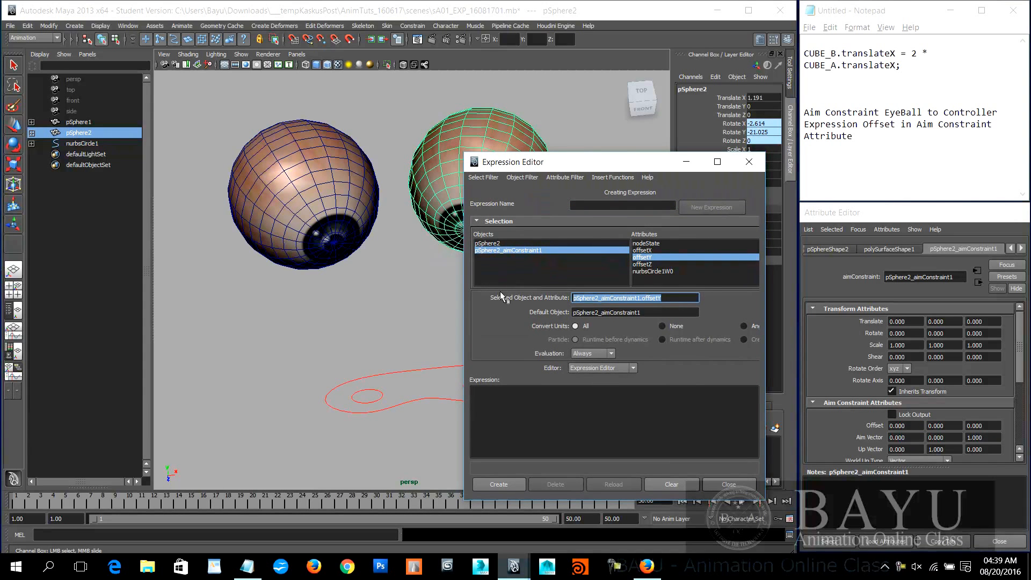
pyautogui.moveTo(907, 66); pyautogui.dragTo(788, 41)
pyautogui.hotkey('ctrl', 'v')
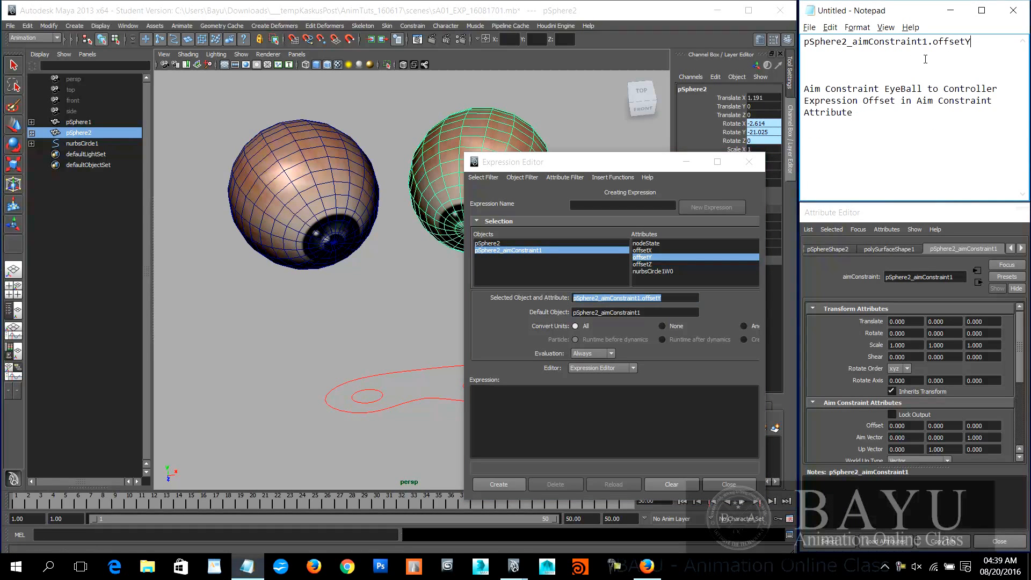
pyautogui.moveTo(615, 164); pyautogui.dragTo(316, 137)
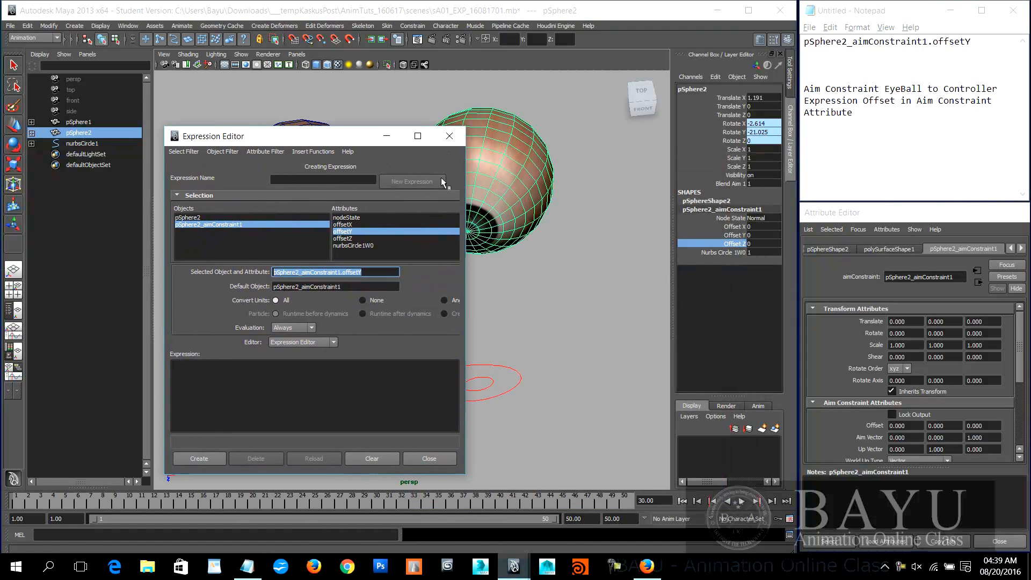
pyautogui.click(450, 136)
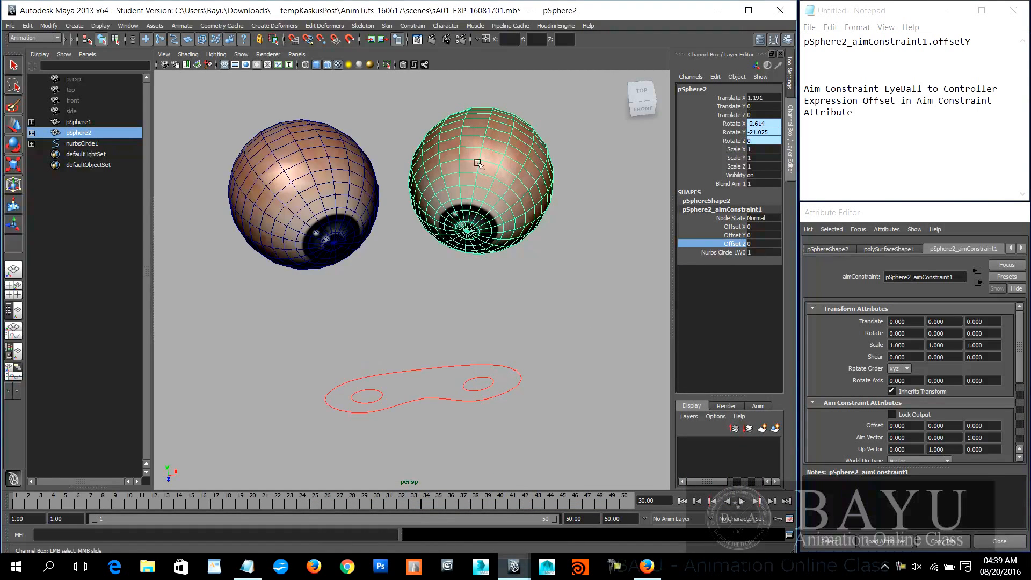
# Step: Select nurbsCircle3, the small circle in front of pSphere2, and start a new expression on its Translate X attribute
pyautogui.click(479, 384)
pyautogui.press('w')
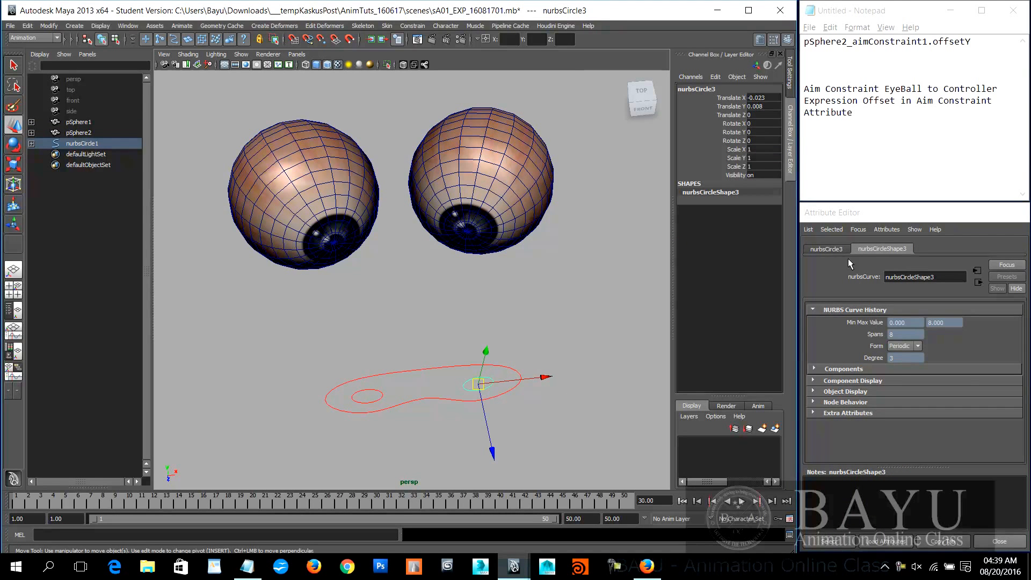
pyautogui.click(825, 248)
pyautogui.click(826, 248)
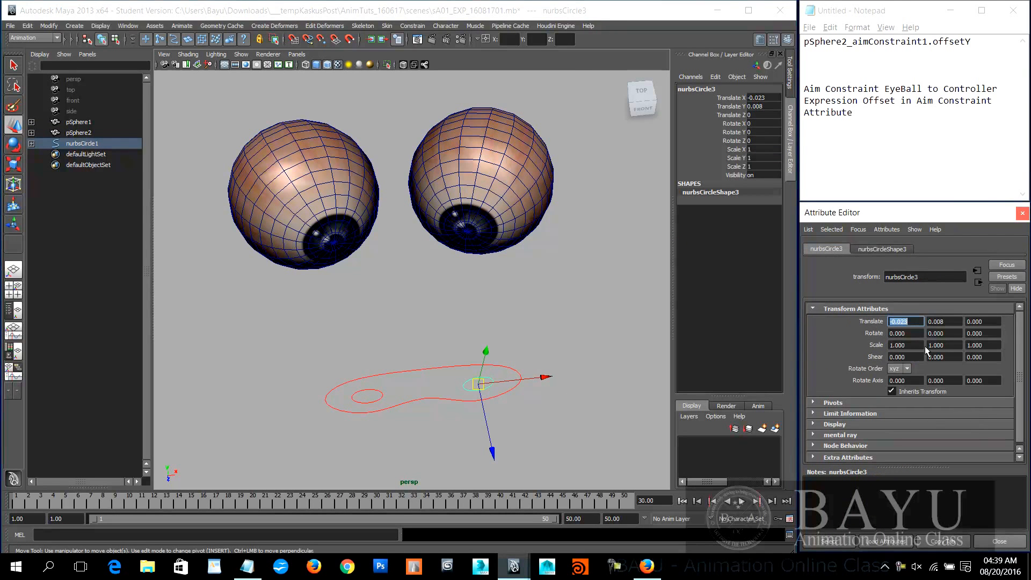
pyautogui.rightClick(907, 320)
pyautogui.click(915, 322)
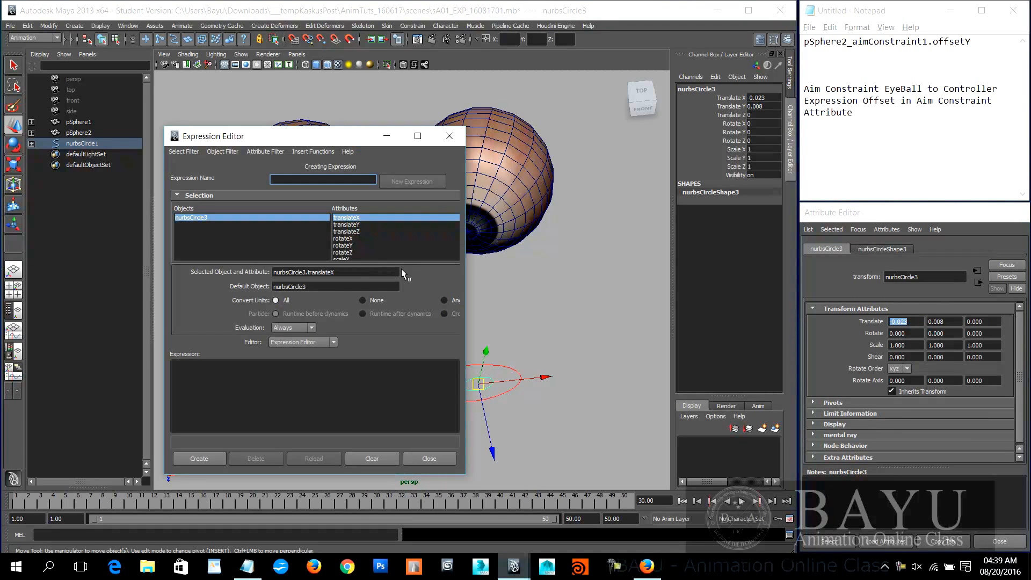
# Step: Copy the circle's attribute name and complete the Notepad line as pSphere2_aimConstraint1.offsetY = nurbsCircle3.translateX
pyautogui.moveTo(355, 273); pyautogui.dragTo(198, 272)
pyautogui.hotkey('ctrl', 'c')
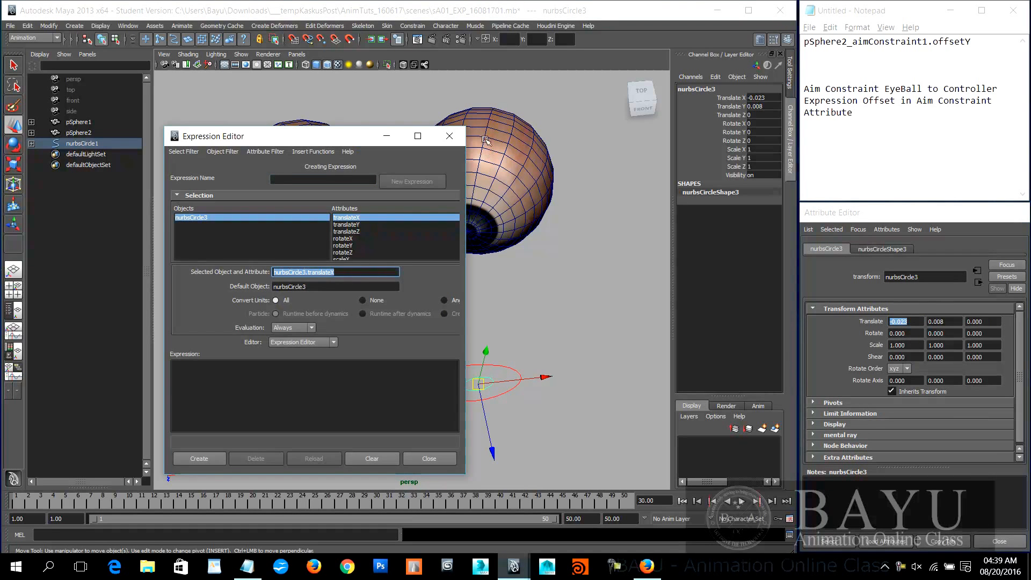
pyautogui.click(449, 136)
pyautogui.click(982, 42)
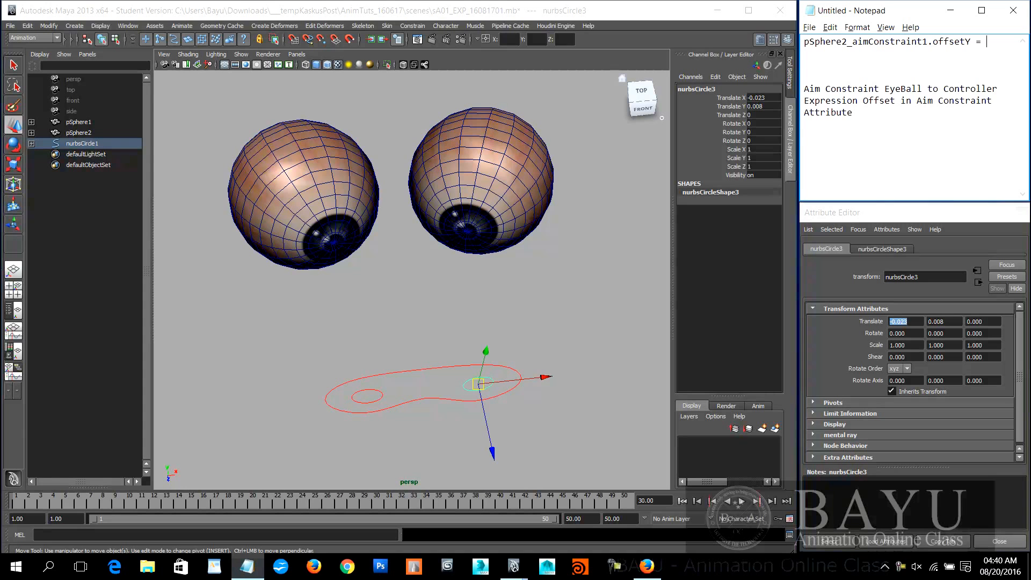
pyautogui.hotkey('ctrl', 'v')
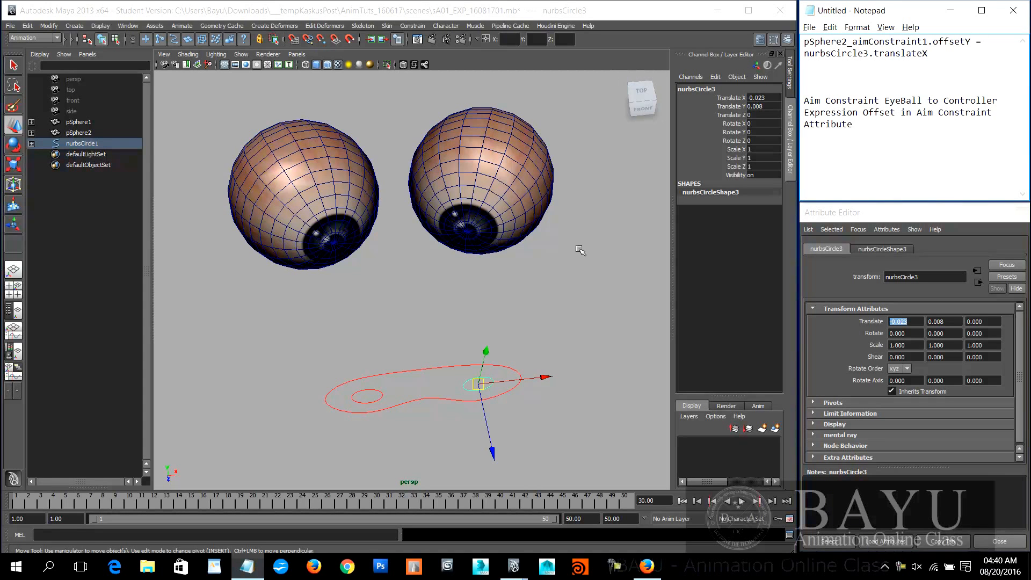
# Step: Select the pSphere2 eyeball and, after adjusting its gaze by eye, set its aim constraint's Offset Y to 18
pyautogui.keyDown('alt'); pyautogui.moveTo(502, 273); pyautogui.dragTo(519, 303); pyautogui.keyUp('alt')
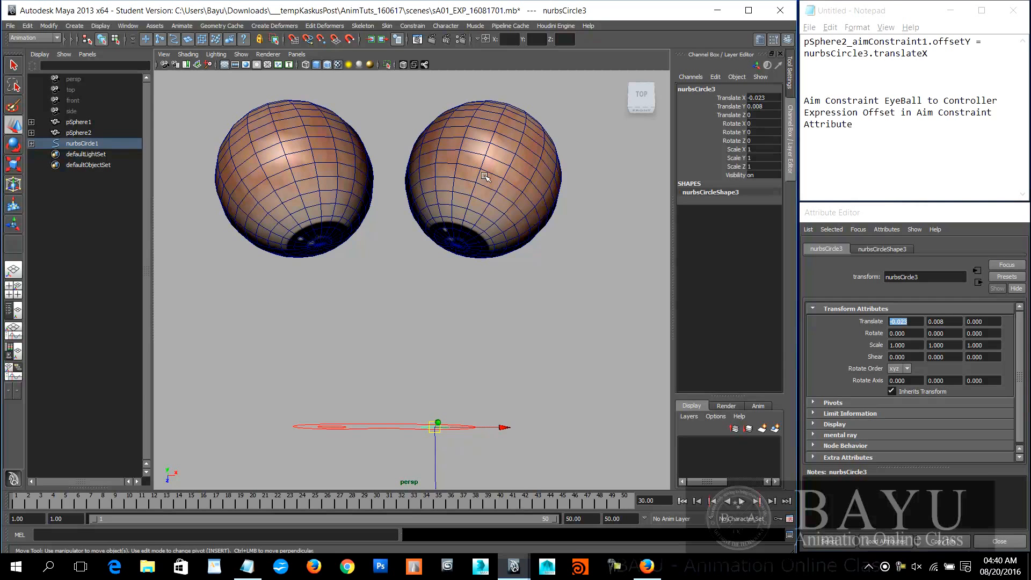
pyautogui.keyDown('alt'); pyautogui.moveTo(472, 422); pyautogui.dragTo(477, 393); pyautogui.keyUp('alt')
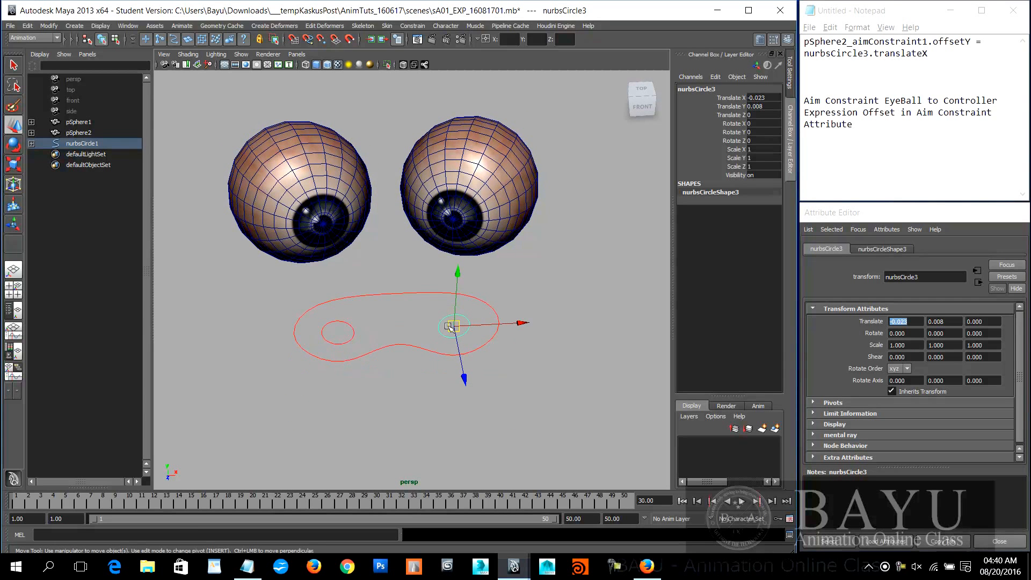
pyautogui.keyDown('alt'); pyautogui.moveTo(534, 263); pyautogui.dragTo(482, 252); pyautogui.keyUp('alt')
pyautogui.click(482, 253)
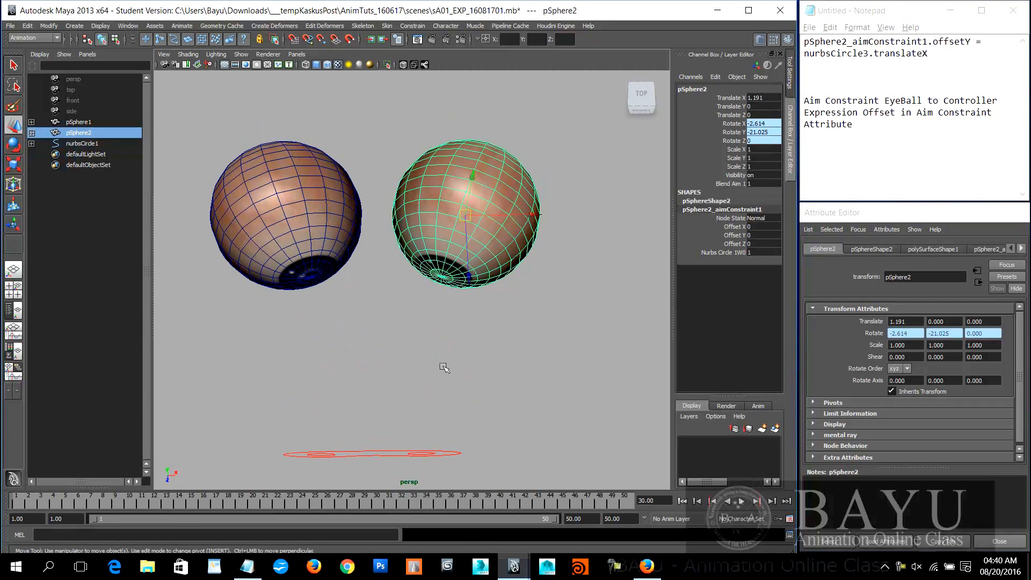
pyautogui.click(734, 236)
pyautogui.moveTo(411, 381); pyautogui.dragTo(419, 382, button='middle')
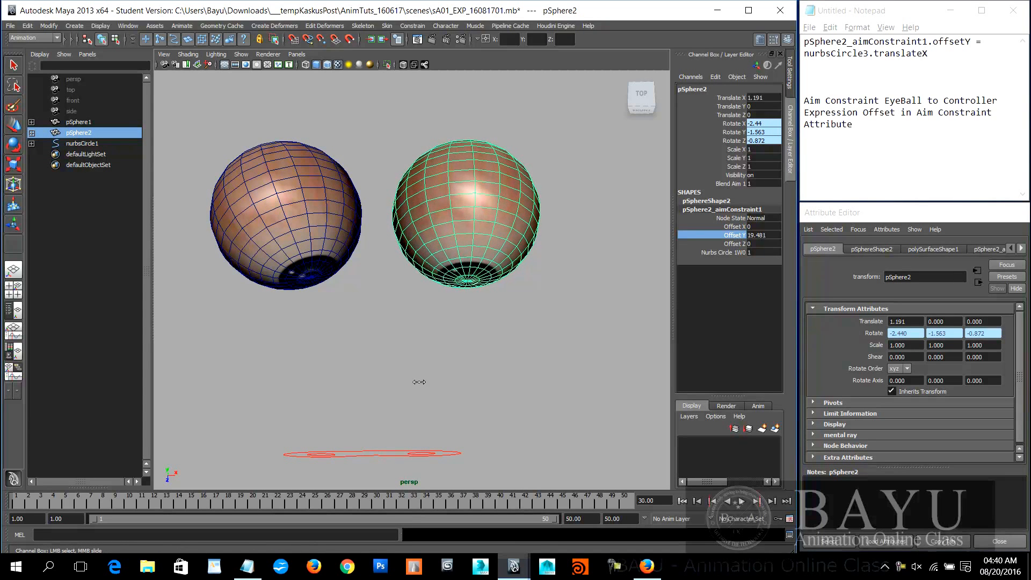
pyautogui.click(764, 234)
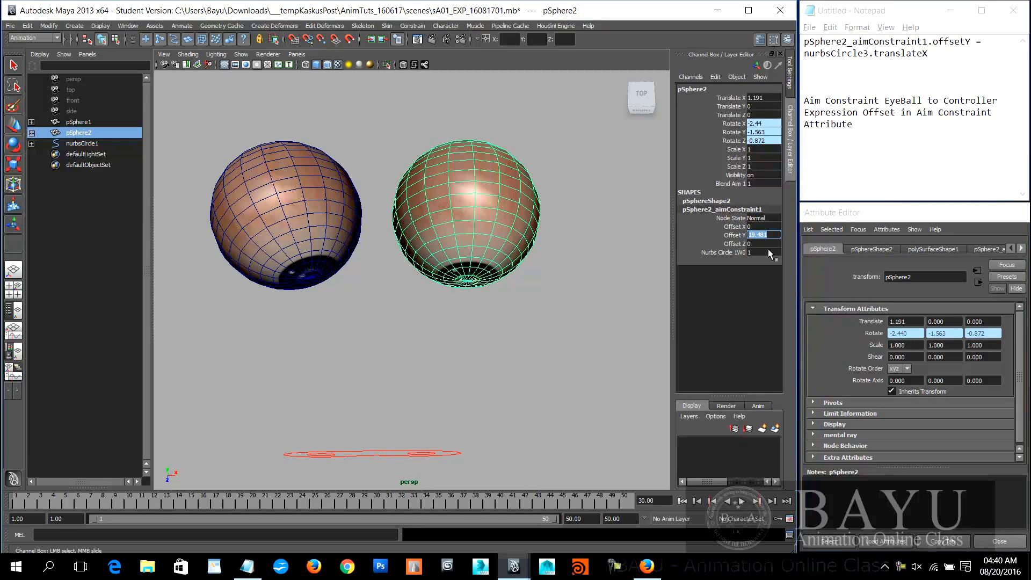
pyautogui.write('18')
pyautogui.press('Return')
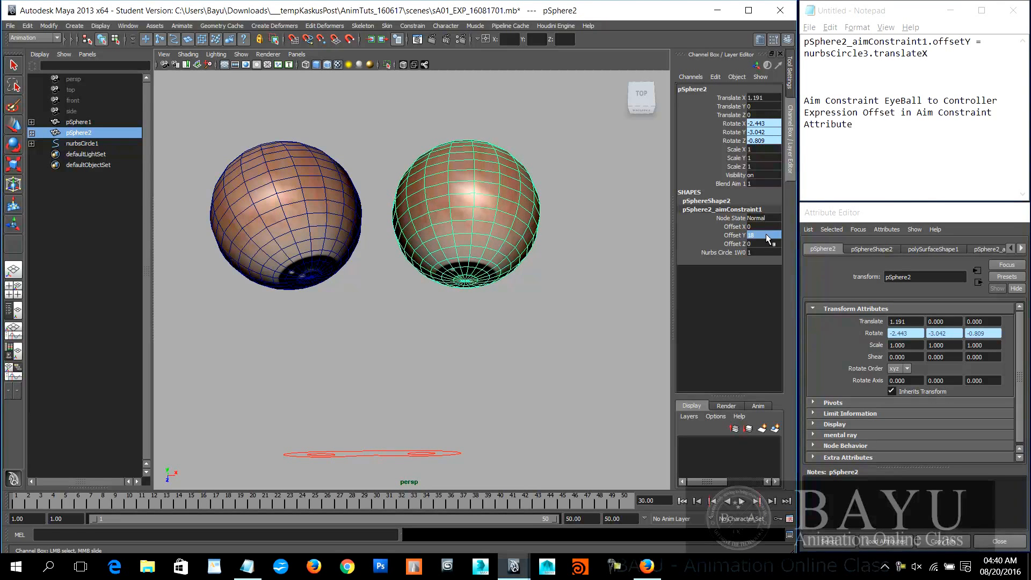
# Step: Try 17 as the Offset Y of pSphere2's aim constraint and set it back to 18
pyautogui.write('1')
pyautogui.press('Return')
pyautogui.keyDown('alt'); pyautogui.moveTo(556, 379); pyautogui.dragTo(522, 339); pyautogui.keyUp('alt')
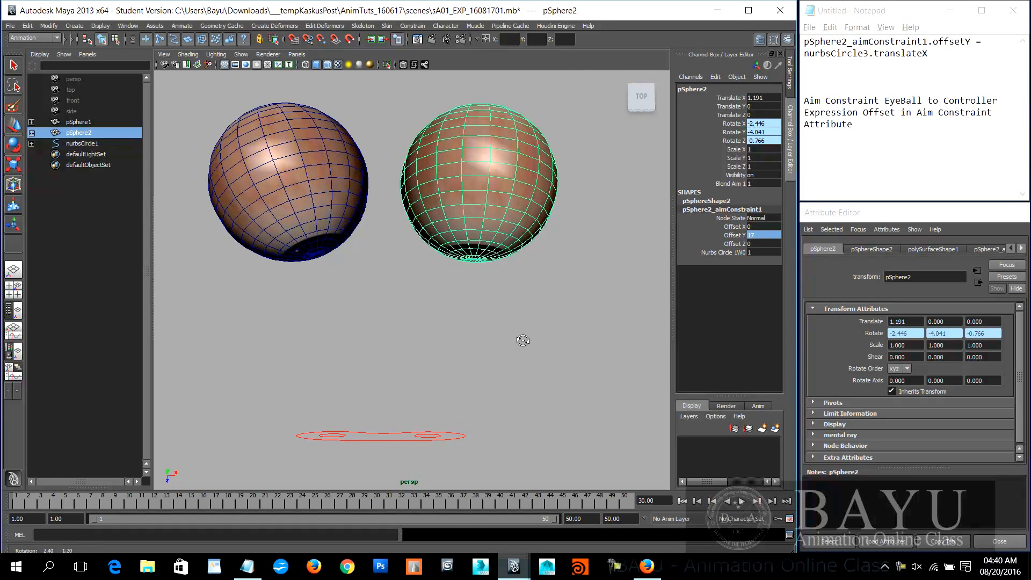
pyautogui.write('18')
pyautogui.press('Return')
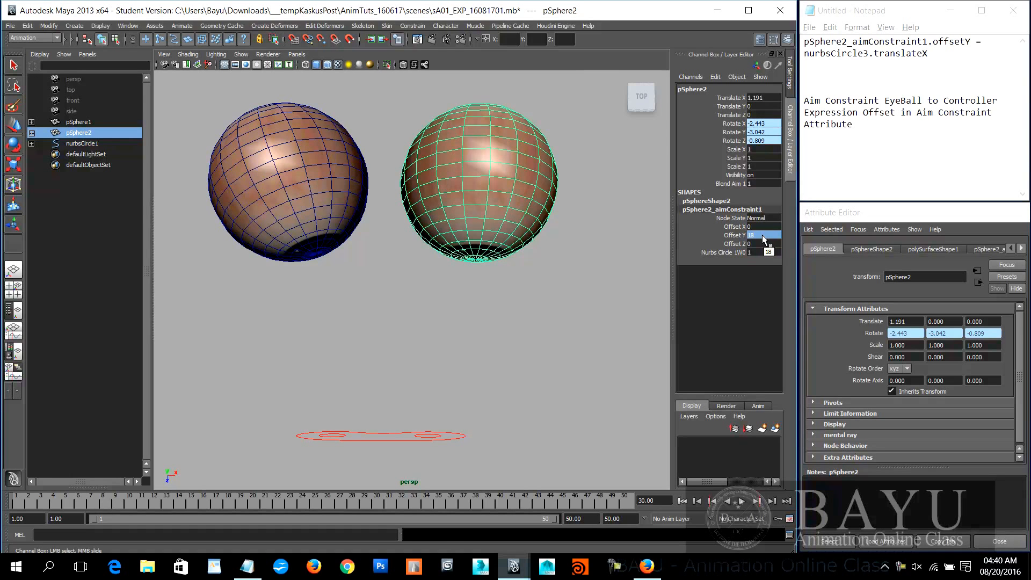
# Step: Complete the Notepad expression line with + 18; after nurbsCircle3.translateX and copy the whole statement
pyautogui.click(946, 56)
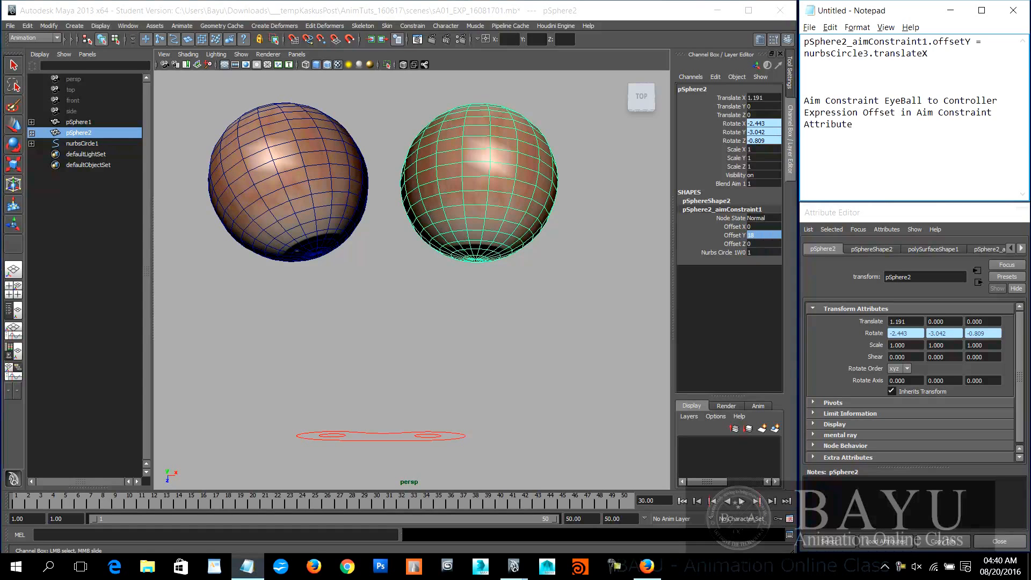
pyautogui.write('+ 18;')
pyautogui.moveTo(964, 57); pyautogui.dragTo(784, 45)
pyautogui.hotkey('ctrl', 'c')
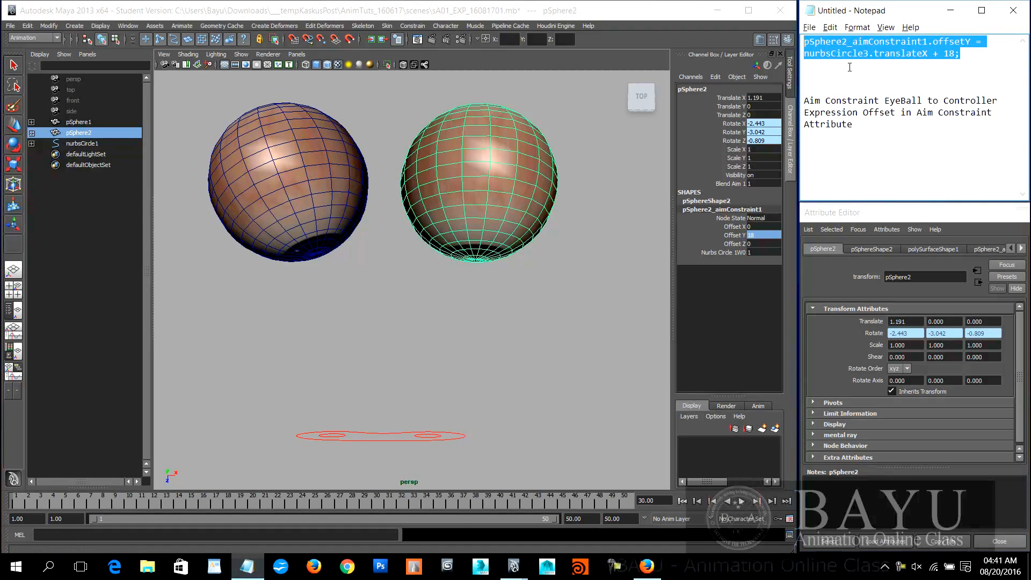
pyautogui.click(493, 210)
pyautogui.press('w')
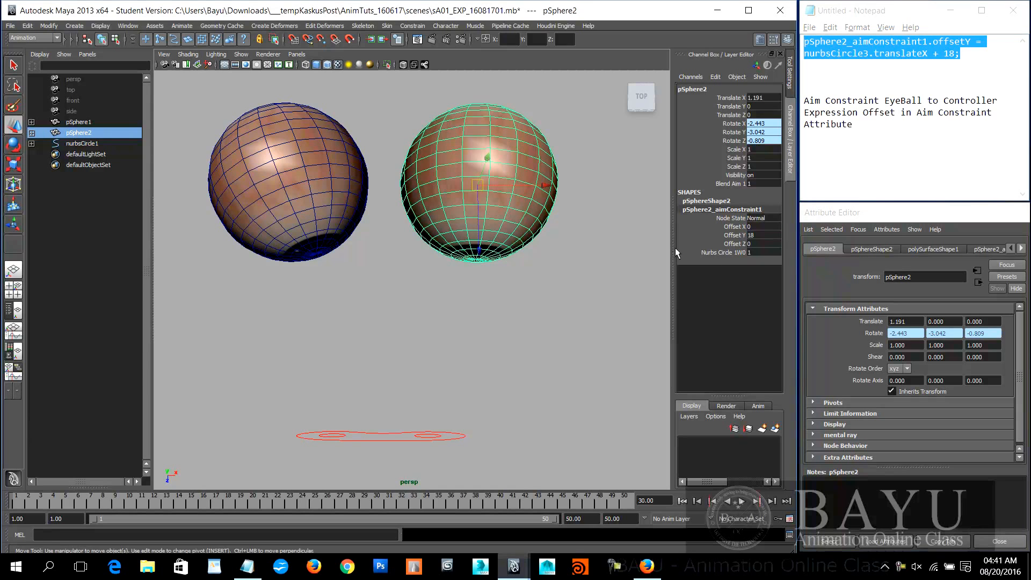
pyautogui.click(729, 236)
pyautogui.rightClick(728, 238)
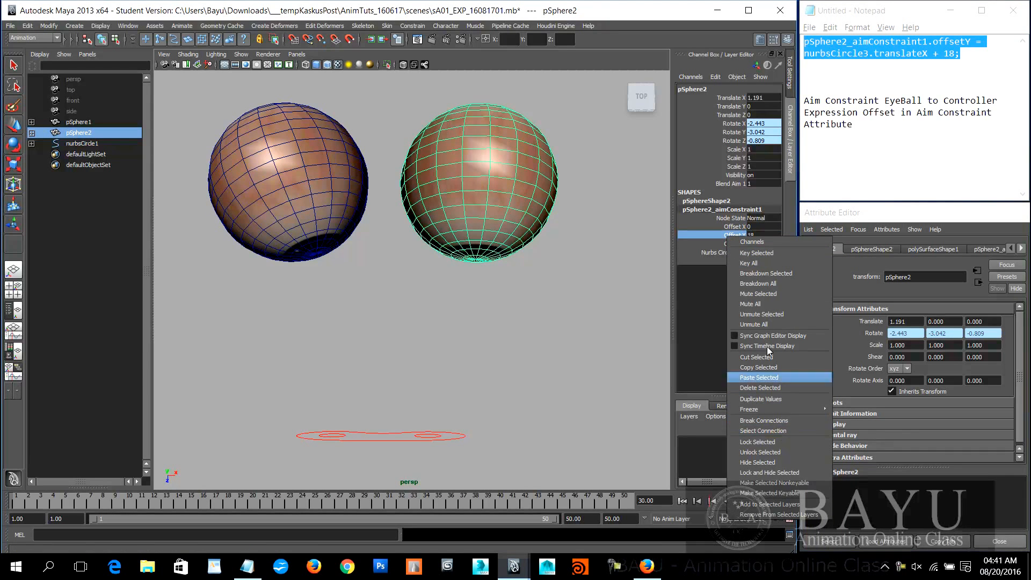
pyautogui.click(710, 302)
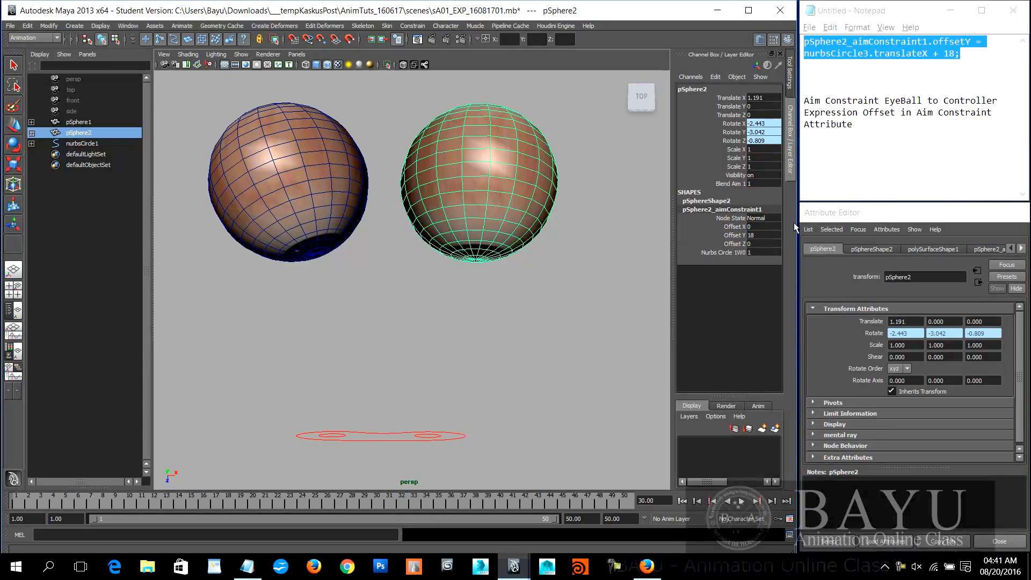
# Step: Open a new expression for pSphere2_aimConstraint1's Offset Y and paste in the statement copied from Notepad
pyautogui.click(1021, 248)
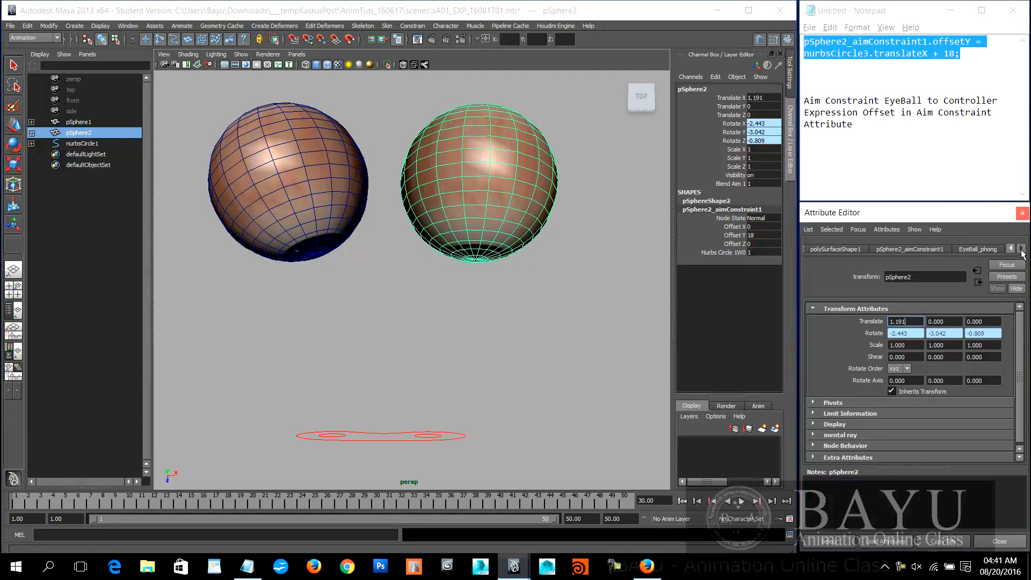
pyautogui.click(917, 249)
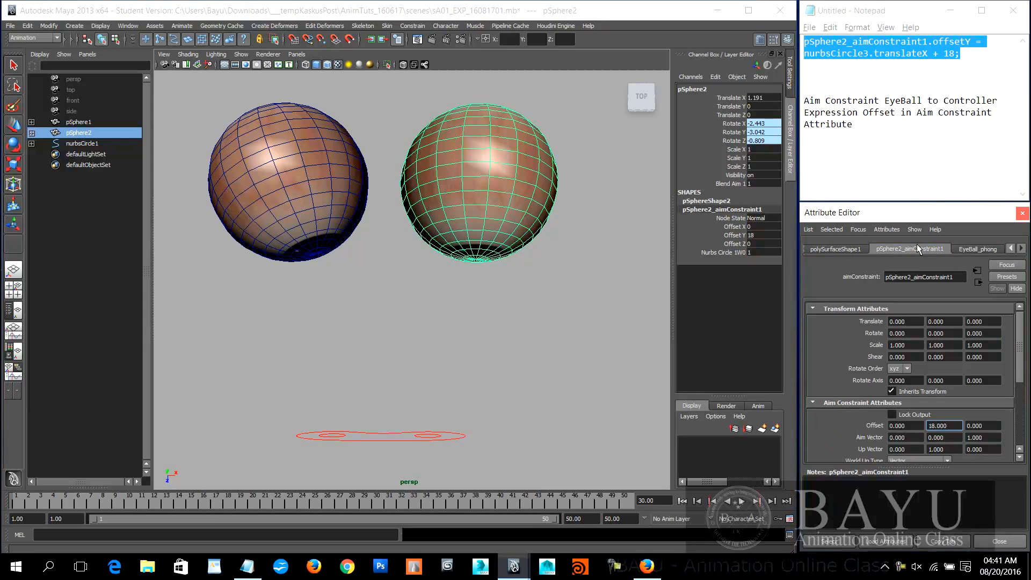
pyautogui.rightClick(952, 425)
pyautogui.click(960, 430)
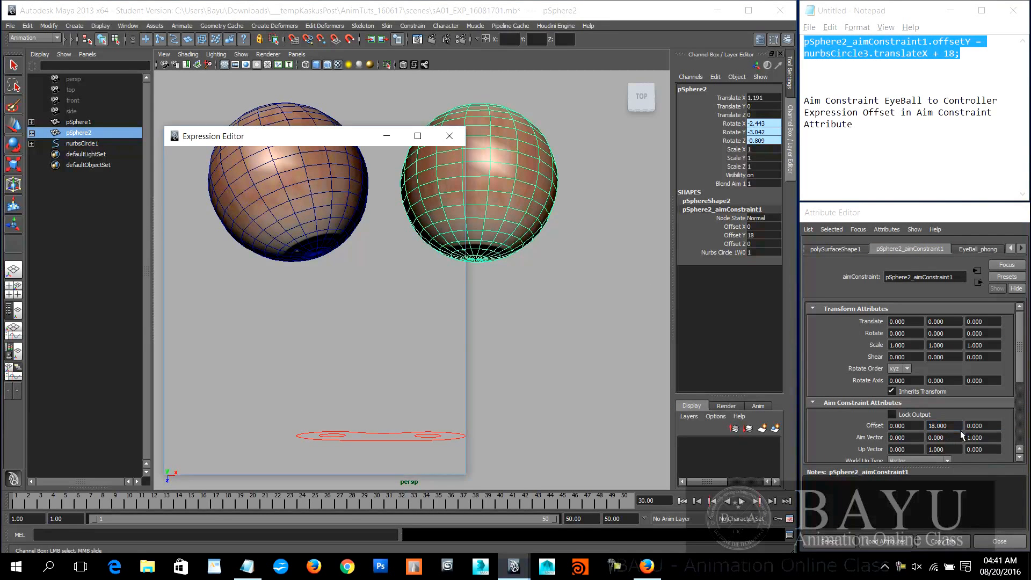
pyautogui.click(319, 379)
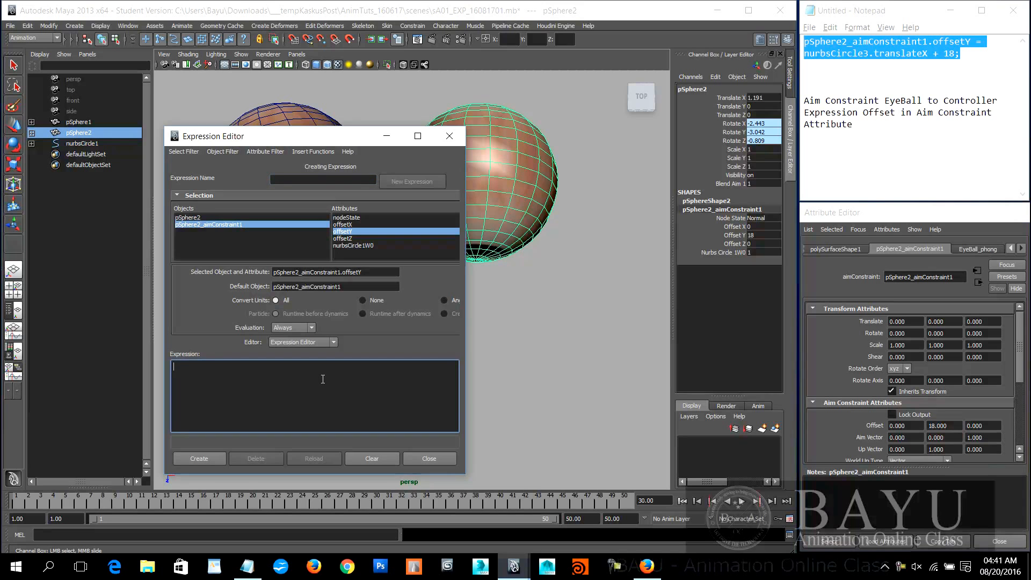
pyautogui.hotkey('ctrl', 'v')
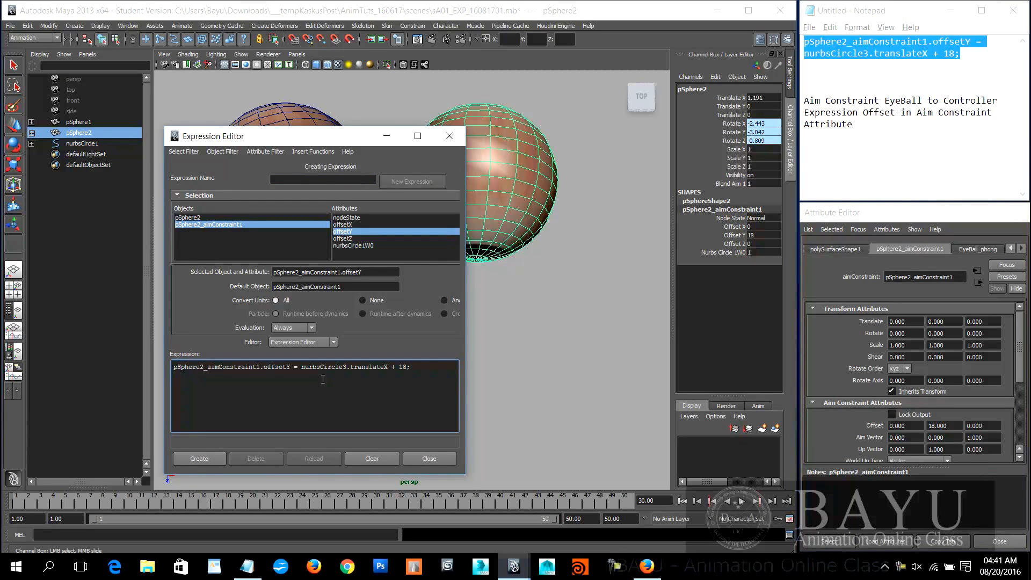
# Step: Name the expression eyeIndividualControl and create it, keeping the eyeball and its controller circles in sight
pyautogui.moveTo(322, 139); pyautogui.dragTo(178, 101)
pyautogui.keyDown('alt'); pyautogui.moveTo(490, 340); pyautogui.dragTo(449, 325); pyautogui.keyUp('alt')
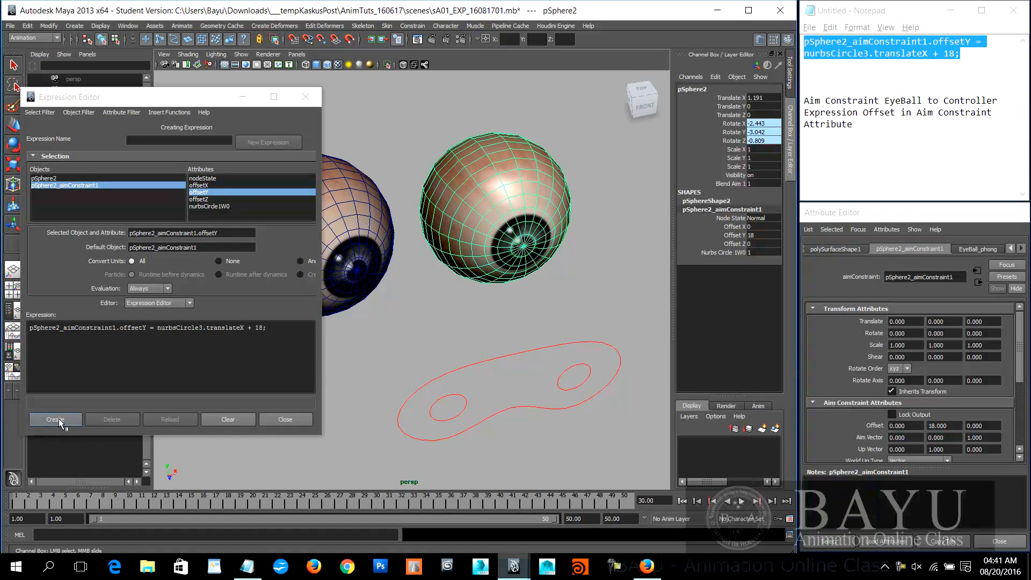
pyautogui.click(165, 140)
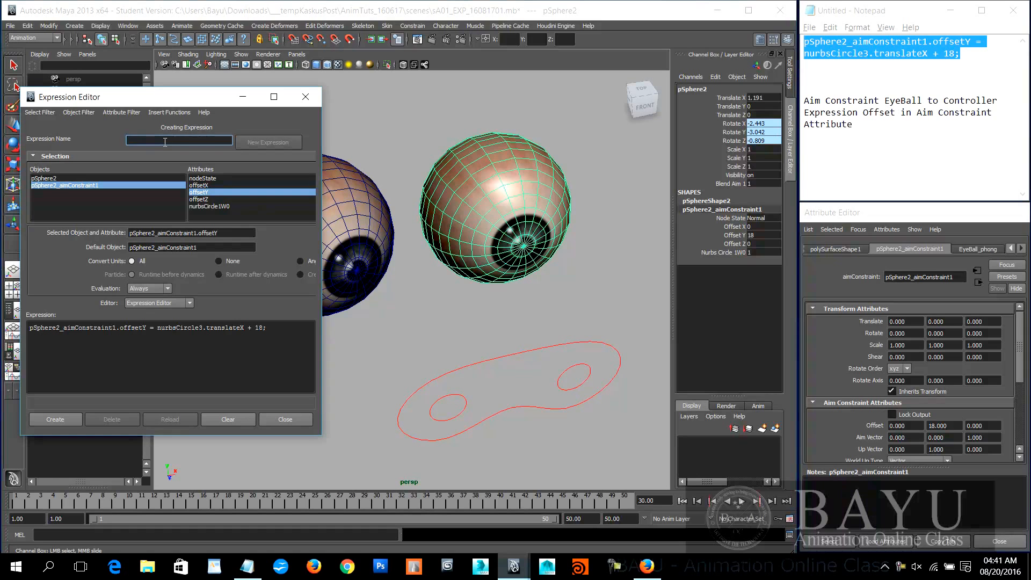
pyautogui.write('eyeIndividualControl')
pyautogui.click(56, 419)
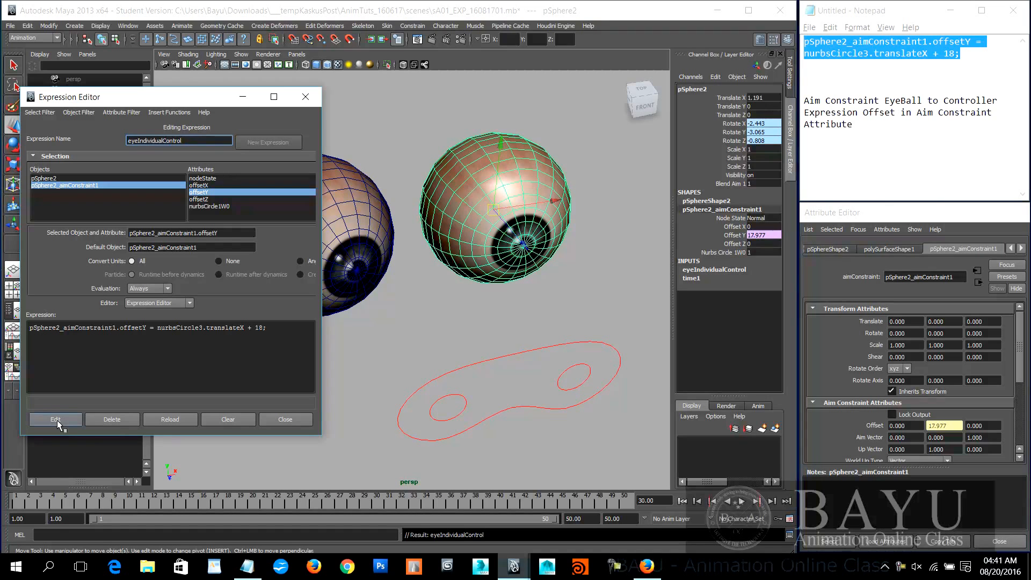
# Step: Select nurbsCircle3, test its effect on the eyeball by moving it along X, and undo the move
pyautogui.moveTo(574, 371); pyautogui.dragTo(586, 398)
pyautogui.moveTo(634, 368); pyautogui.dragTo(565, 377)
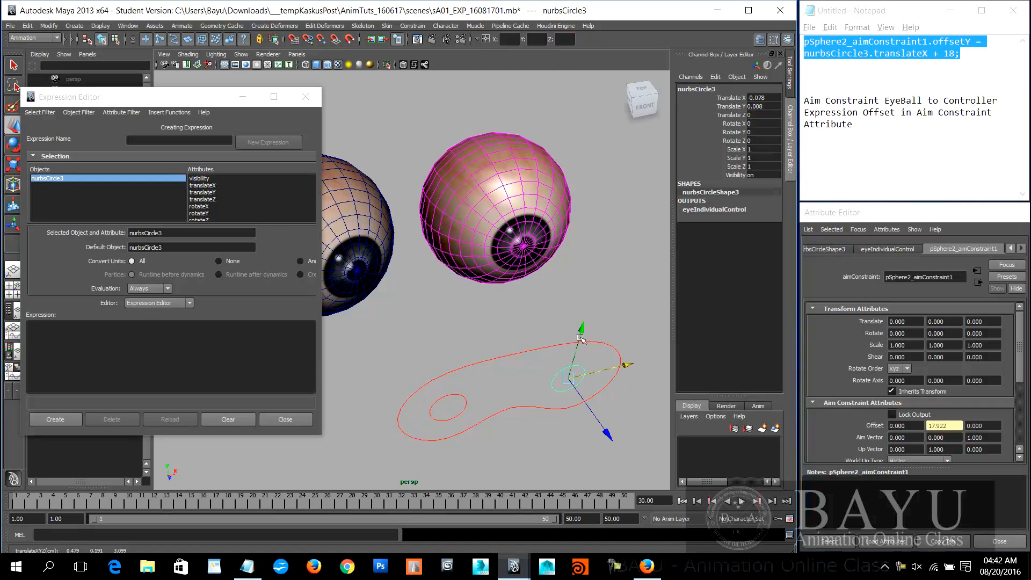
pyautogui.hotkey('ctrl', 'z')
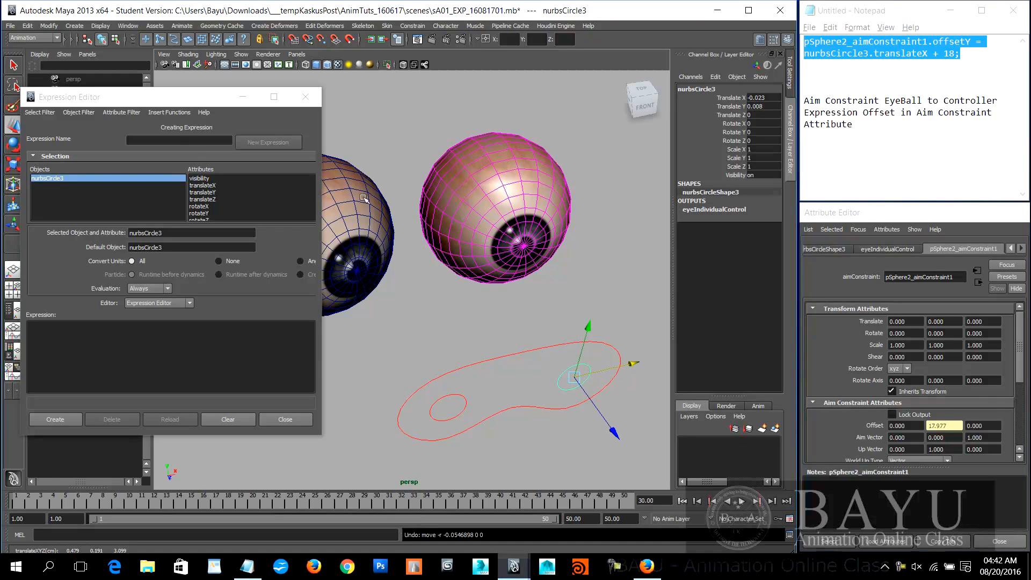
# Step: List the expressions by name, load eyeIndividualControl for editing, and undo a trial X move of nurbsCircle3
pyautogui.click(40, 112)
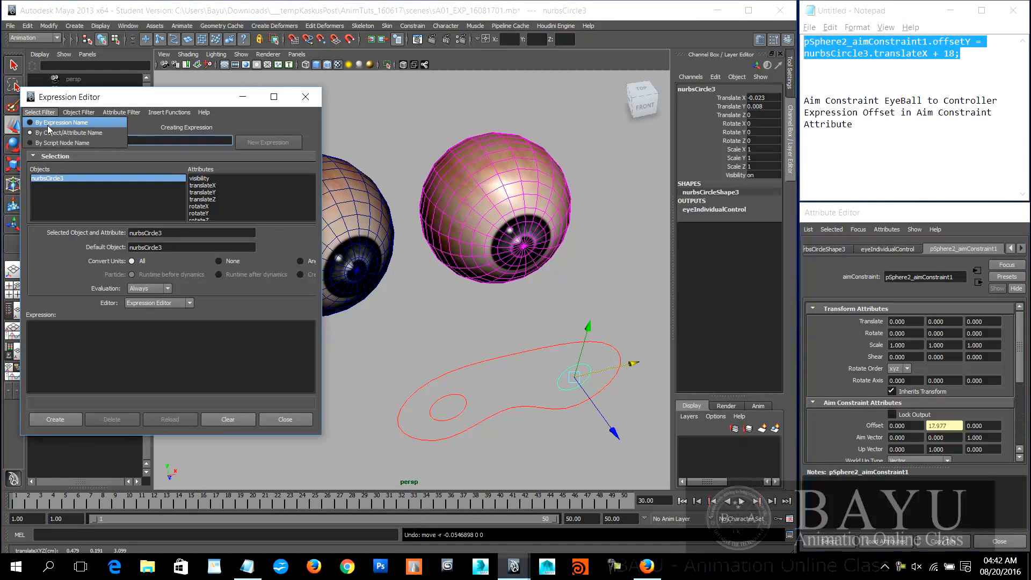
pyautogui.click(52, 130)
pyautogui.click(52, 179)
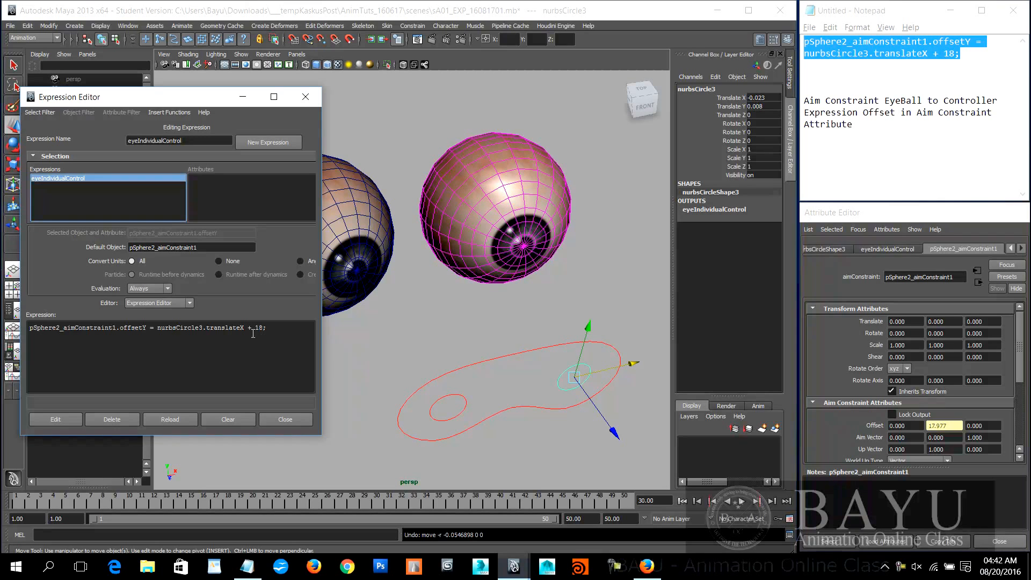
pyautogui.moveTo(632, 364); pyautogui.dragTo(696, 338)
pyautogui.hotkey('ctrl', 'z')
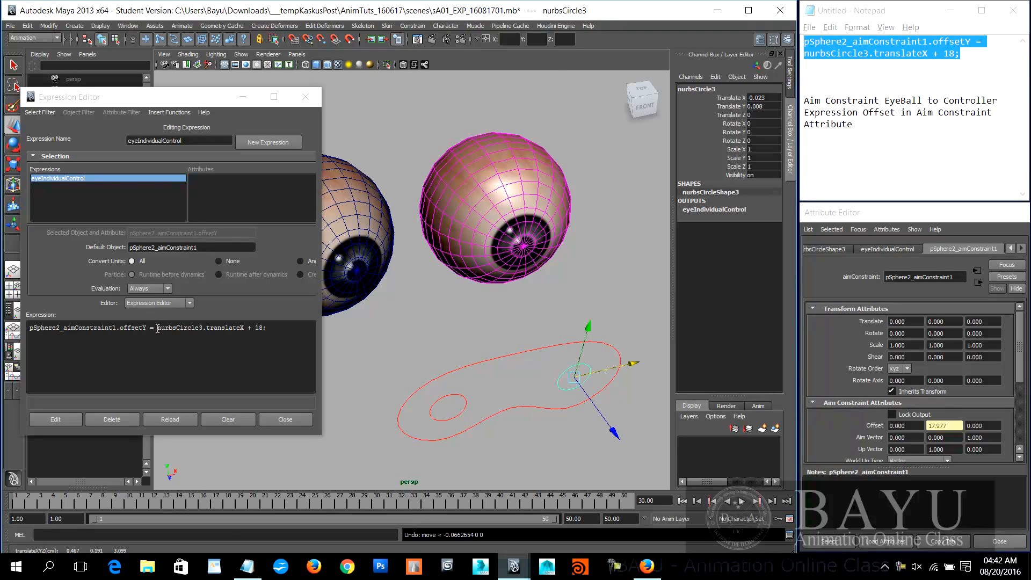
# Step: Change the right side of the expression to (100 * nurbsCircle3.translateX) + 18; and apply the edit
pyautogui.click(157, 328)
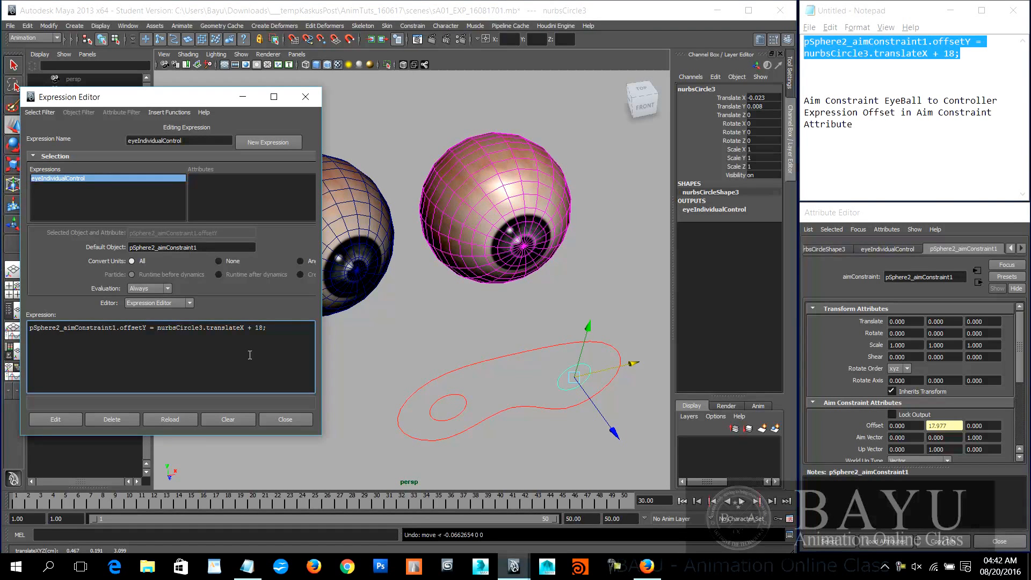
pyautogui.write('100')
pyautogui.write(' *')
pyautogui.write(' (')
pyautogui.write(')')
pyautogui.click(56, 420)
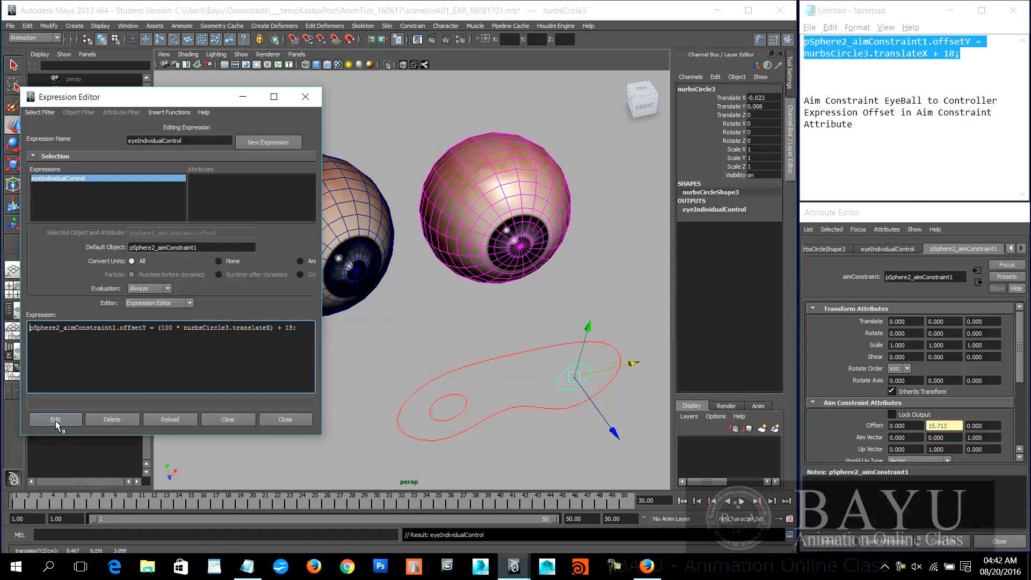
# Step: Move nurbsCircle3 to a Translate X of about -0.051, undoing a trial Y move, and select the pSphere2 eyeball
pyautogui.moveTo(632, 365)
pyautogui.mouseDown()
pyautogui.moveTo(651, 361)
pyautogui.moveTo(596, 374)
pyautogui.moveTo(640, 361)
pyautogui.moveTo(612, 364)
pyautogui.moveTo(624, 366)
pyautogui.mouseUp()
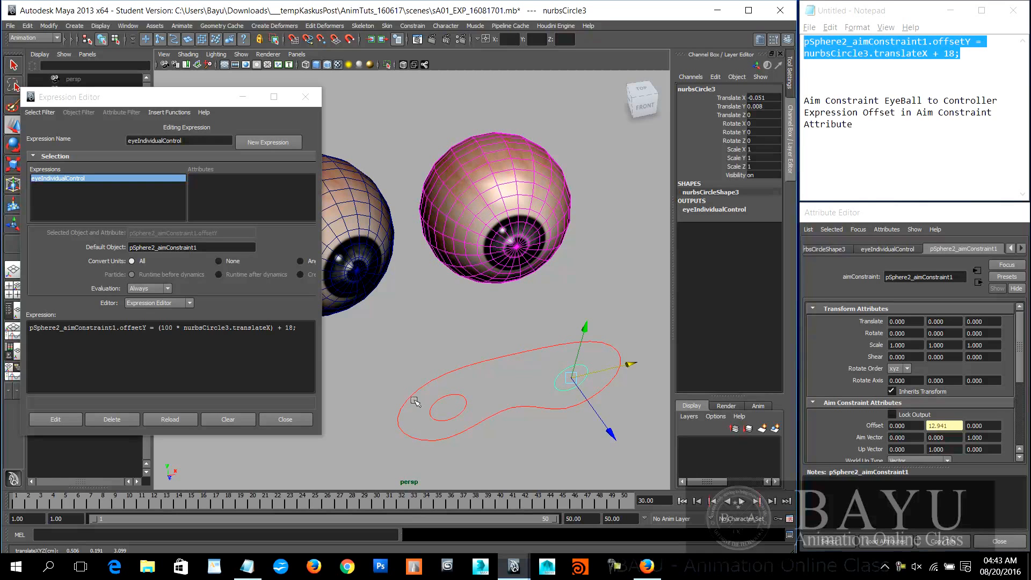
pyautogui.moveTo(584, 325)
pyautogui.mouseDown()
pyautogui.moveTo(584, 307)
pyautogui.moveTo(582, 330)
pyautogui.mouseUp()
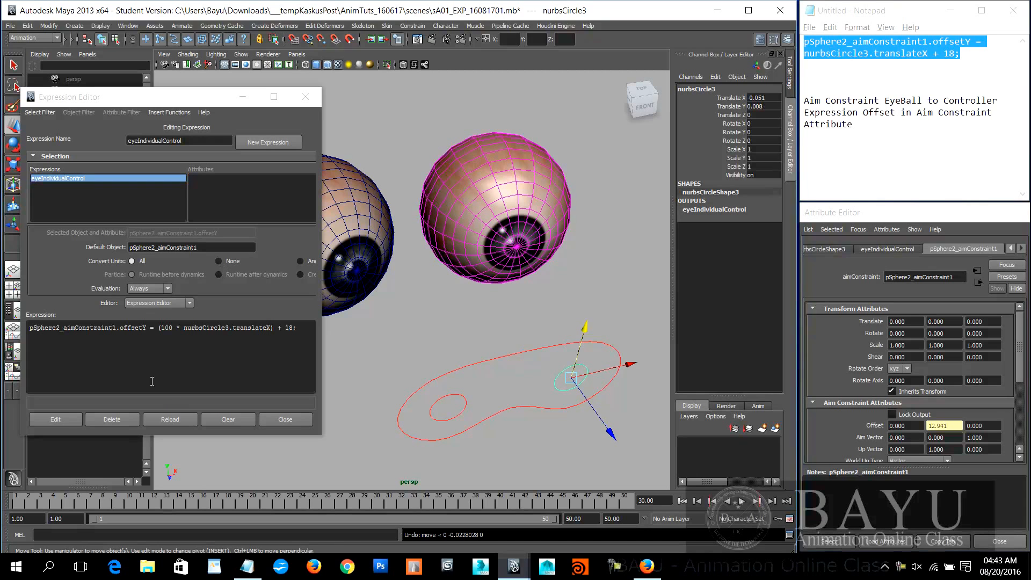
pyautogui.click(529, 243)
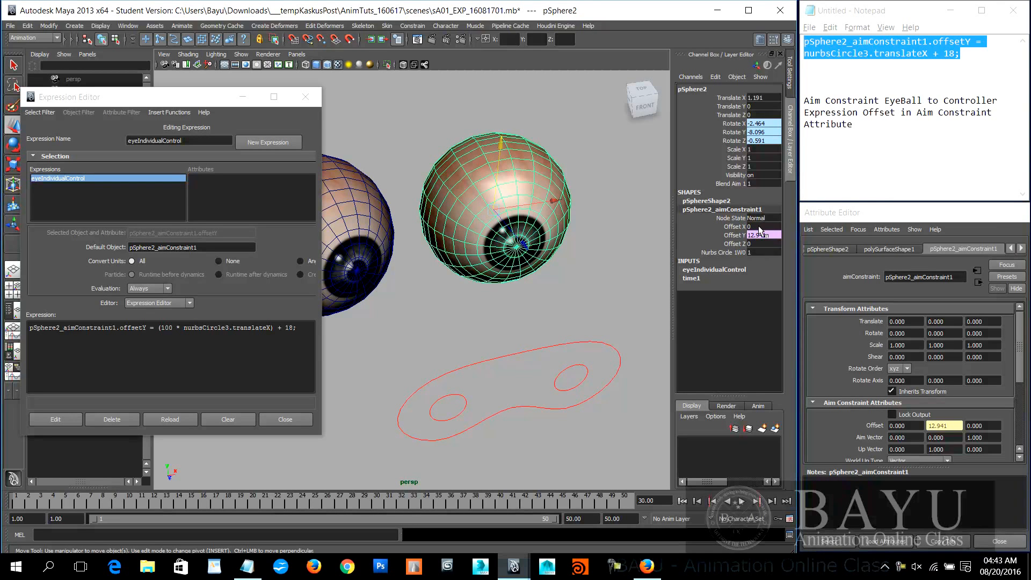
# Step: Duplicate the expression line below itself and change the copy's target to pSphere2_aimConstraint1.offsetX
pyautogui.moveTo(299, 347); pyautogui.dragTo(62, 348)
pyautogui.hotkey('ctrl', 'c')
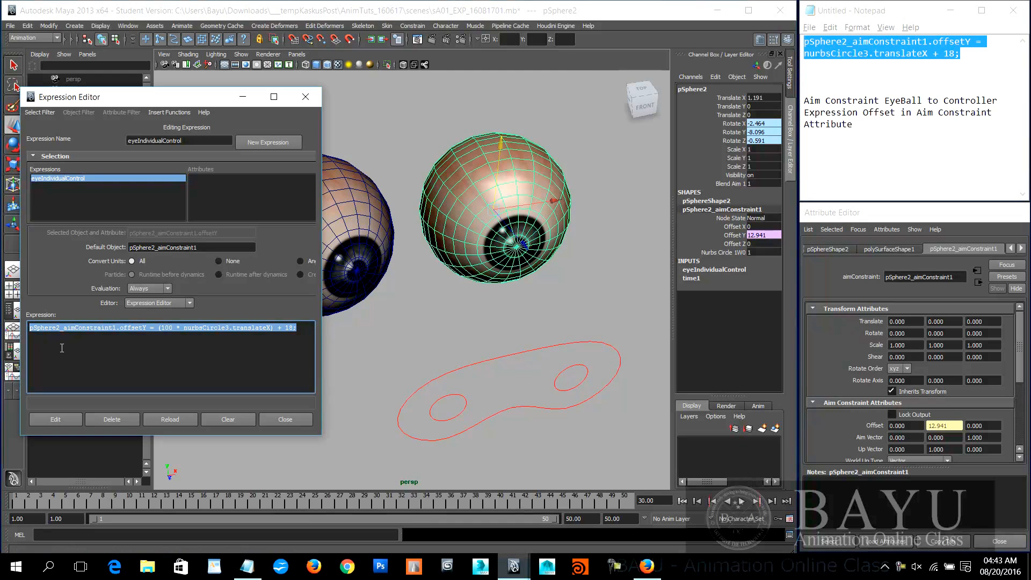
pyautogui.click(307, 330)
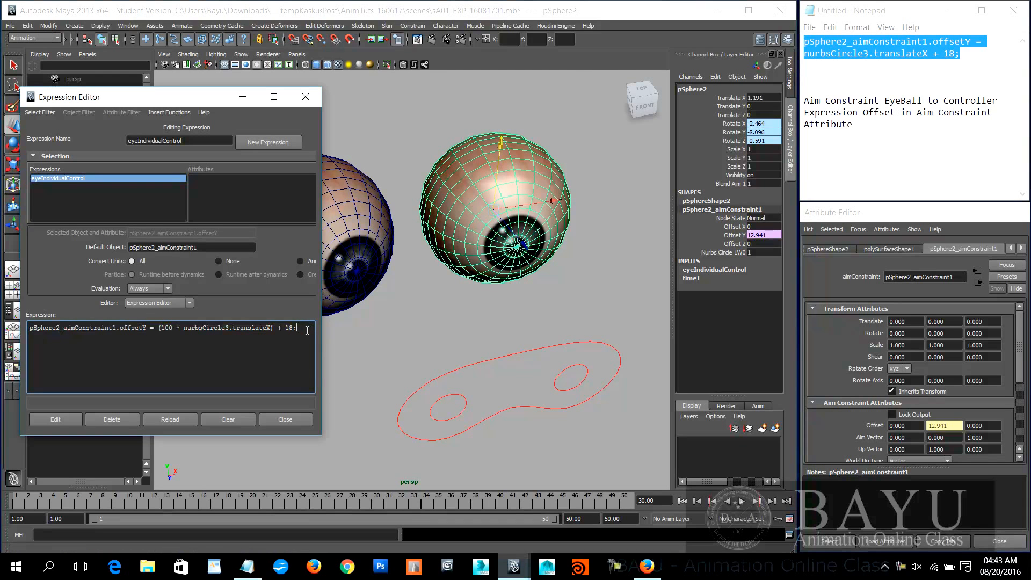
pyautogui.hotkey('ctrl', 'v')
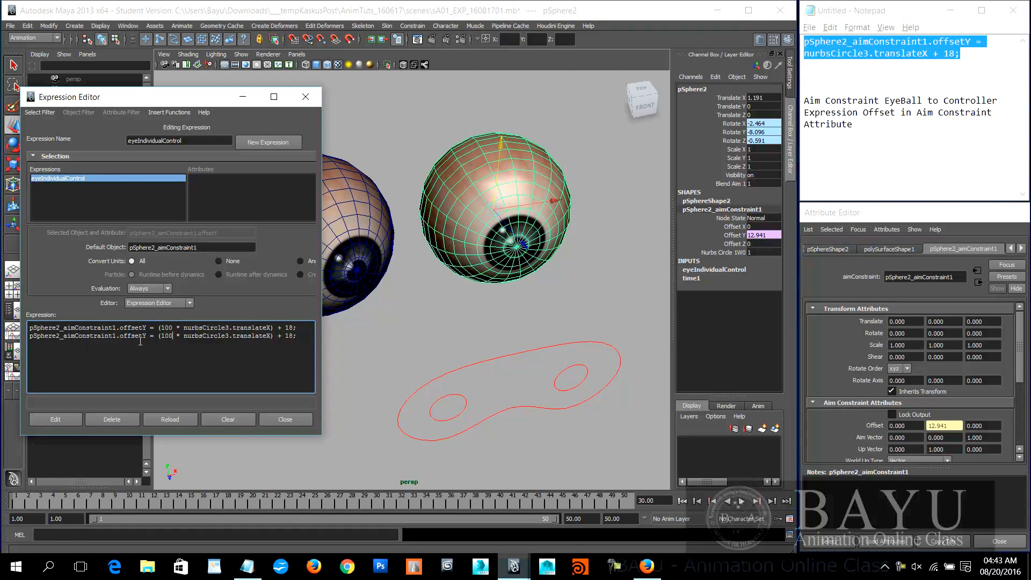
pyautogui.click(760, 226)
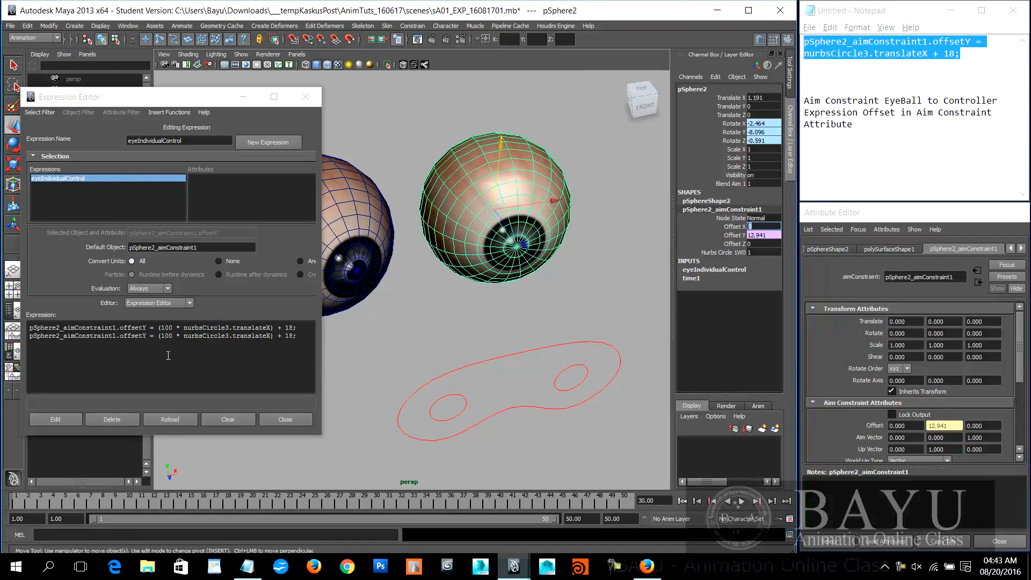
pyautogui.click(149, 336)
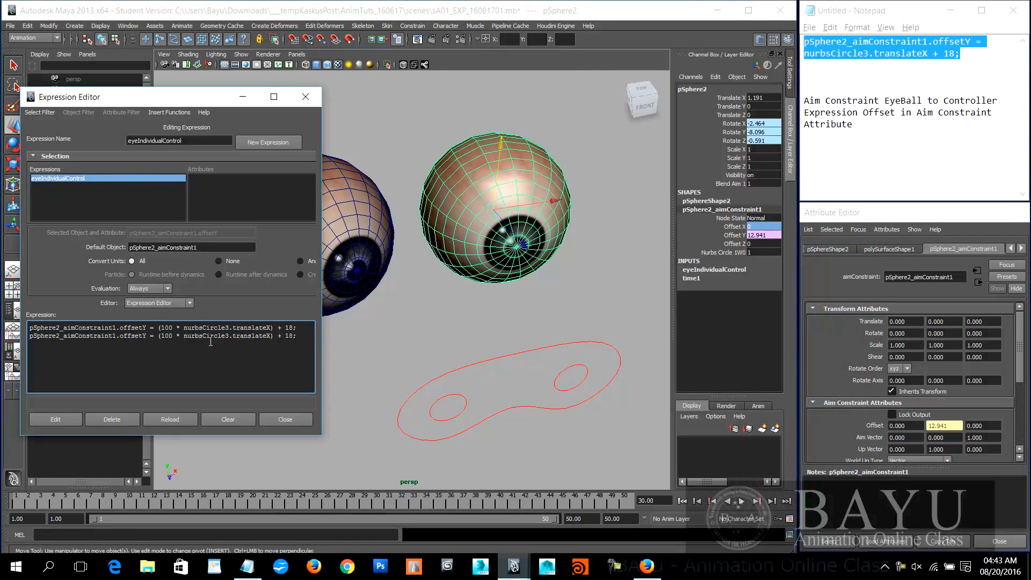
pyautogui.press('BackSpace')
pyautogui.write('X')
# Step: Change the offsetX line's right side to (100 * nurbsCircle3.translateY); without the added 18, and apply the edit
pyautogui.click(556, 376)
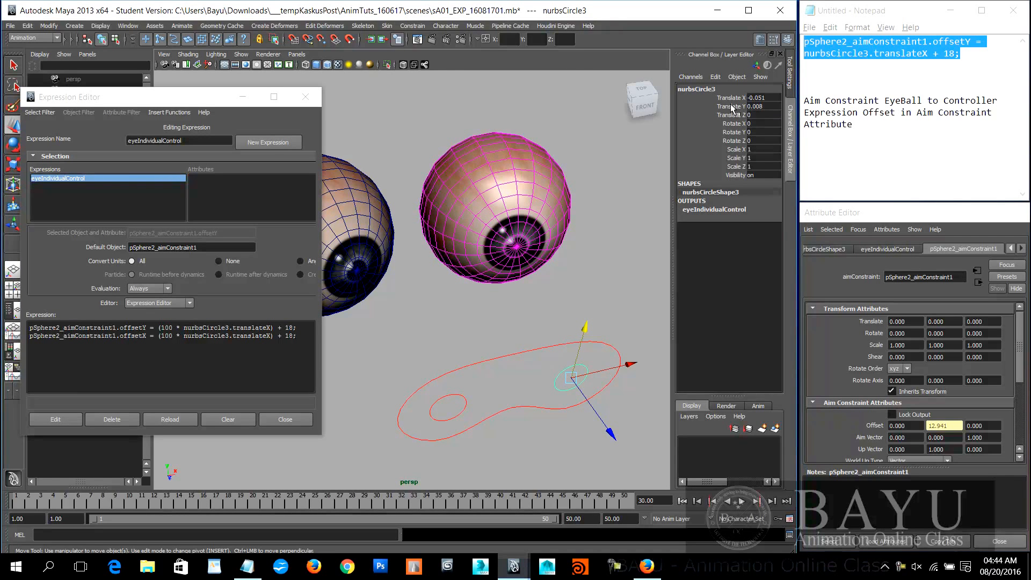
pyautogui.click(272, 336)
pyautogui.press('BackSpace')
pyautogui.write('Y')
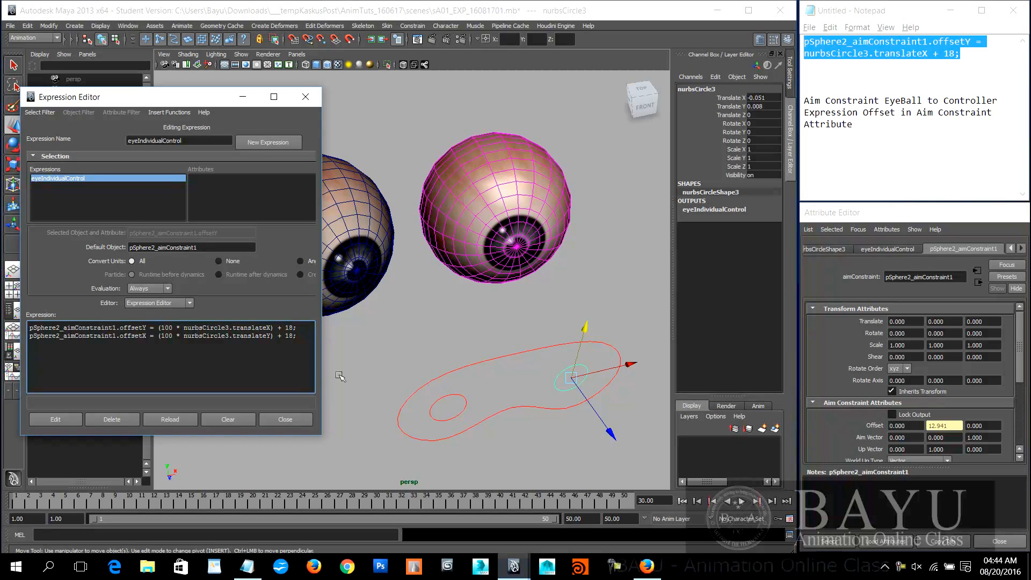
pyautogui.click(283, 339)
pyautogui.press('BackSpace')
pyautogui.press('Delete')
pyautogui.click(57, 420)
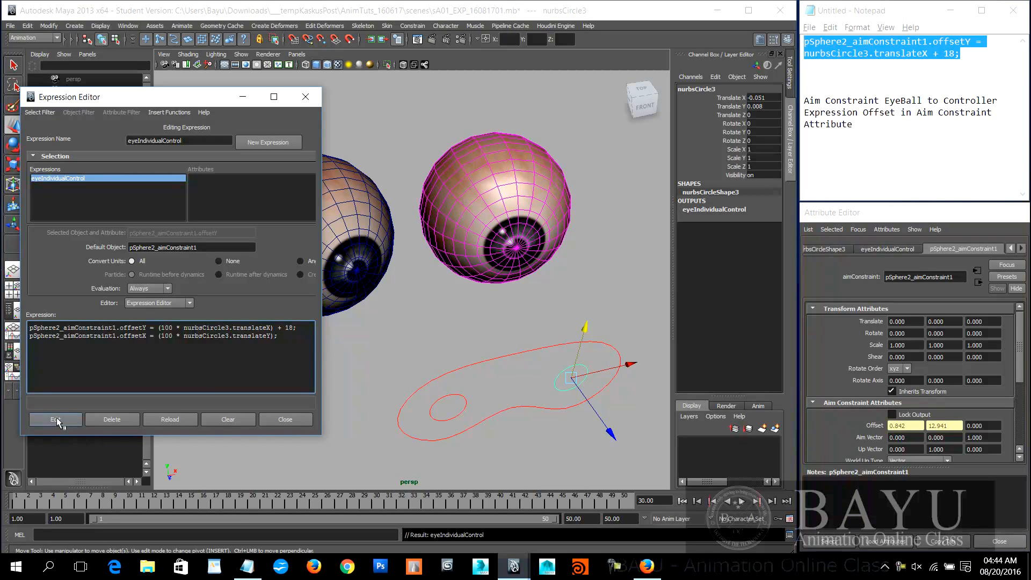
# Step: Test nurbsCircle3 by moving it along X, undo that move, and raise it to a Translate Y of about 0.144
pyautogui.click(547, 380)
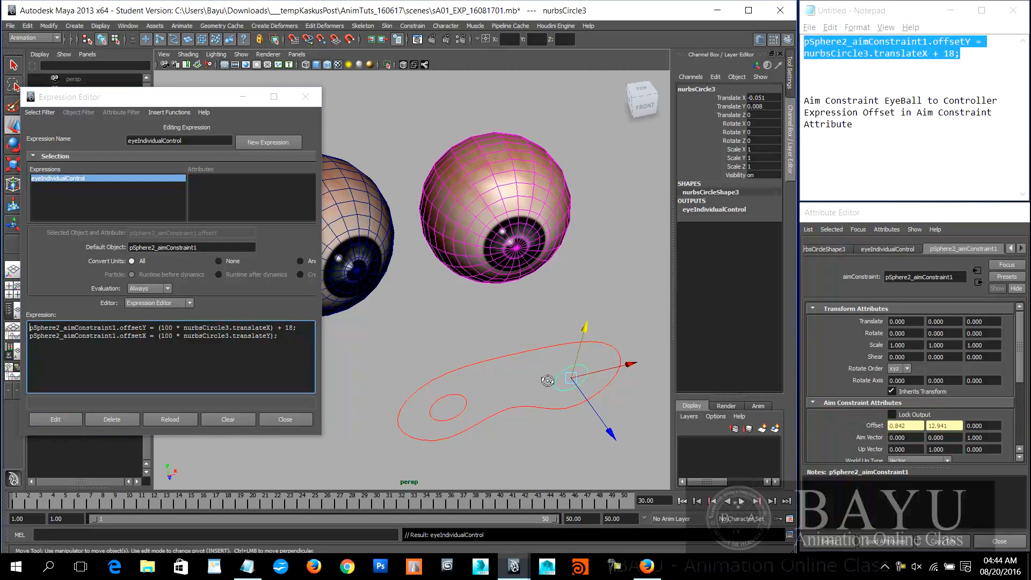
pyautogui.moveTo(634, 354); pyautogui.dragTo(601, 358)
pyautogui.hotkey('ctrl', 'z')
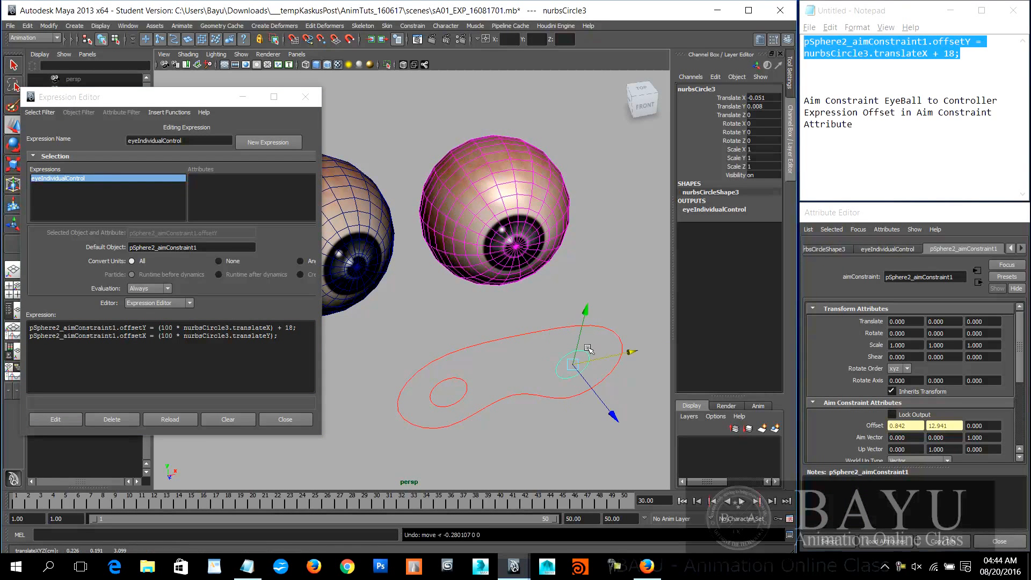
pyautogui.moveTo(585, 315)
pyautogui.mouseDown()
pyautogui.moveTo(595, 269)
pyautogui.moveTo(585, 338)
pyautogui.moveTo(588, 295)
pyautogui.mouseUp()
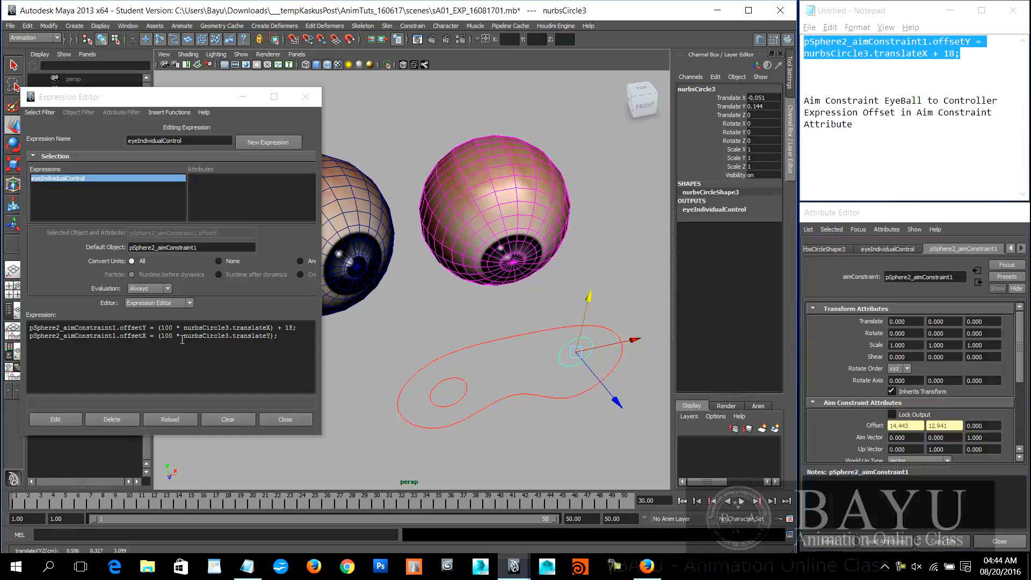
# Step: Negate nurbsCircle3.translateY in the offsetX line and apply the expression edit
pyautogui.click(185, 337)
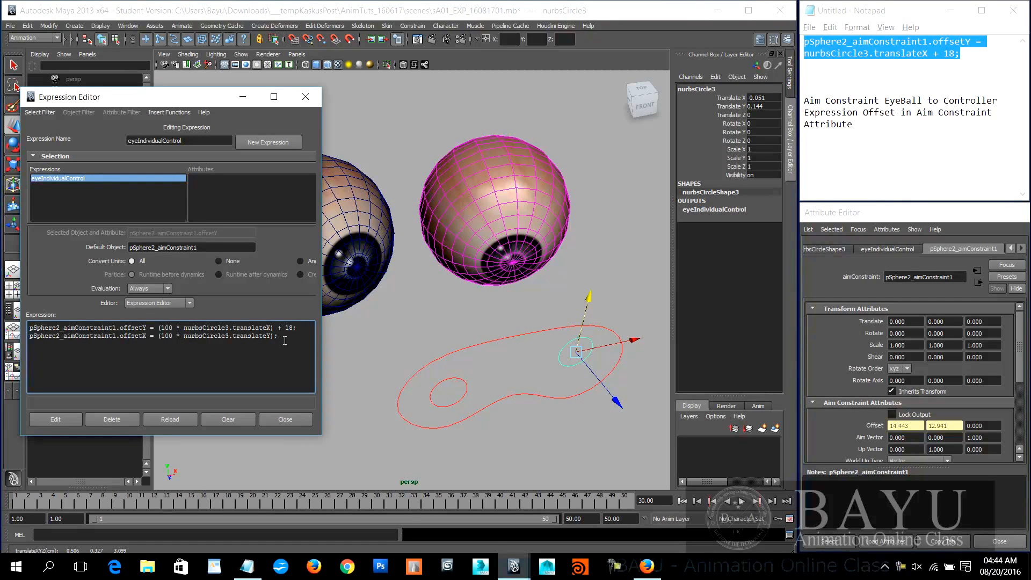
pyautogui.write('-')
pyautogui.click(61, 417)
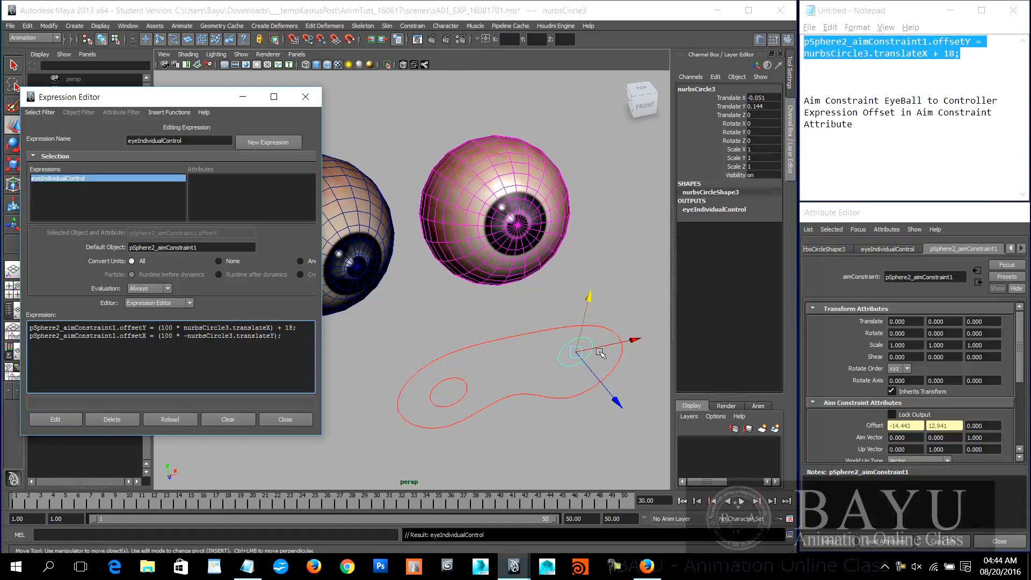
# Step: Test moving nurbsCircle3 vertically and along X, undo the X move, and reset its Translate X and Translate Y to 0
pyautogui.moveTo(588, 320); pyautogui.dragTo(615, 352)
pyautogui.hotkey('ctrl', 'z')
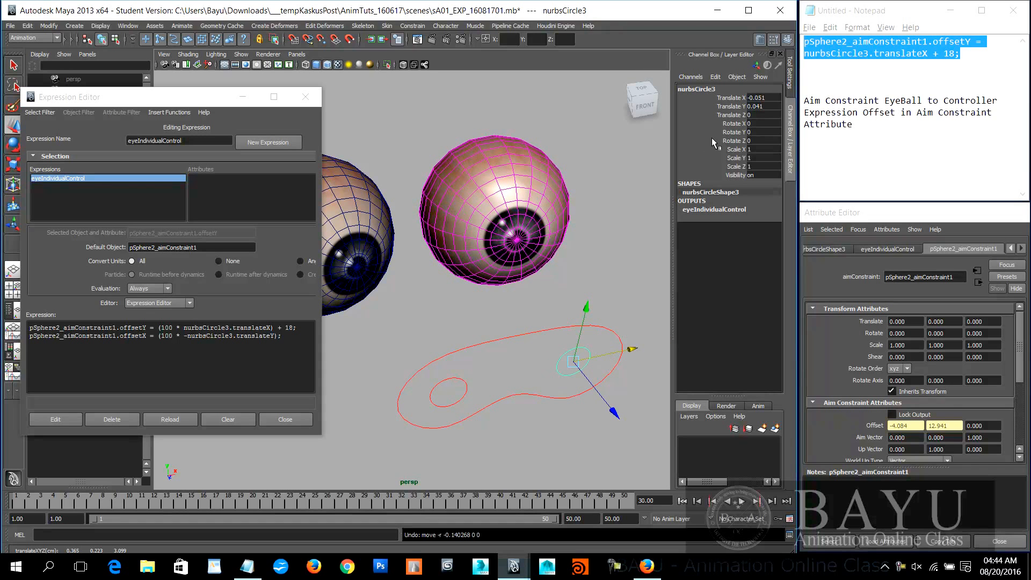
pyautogui.write('0')
pyautogui.press('Return')
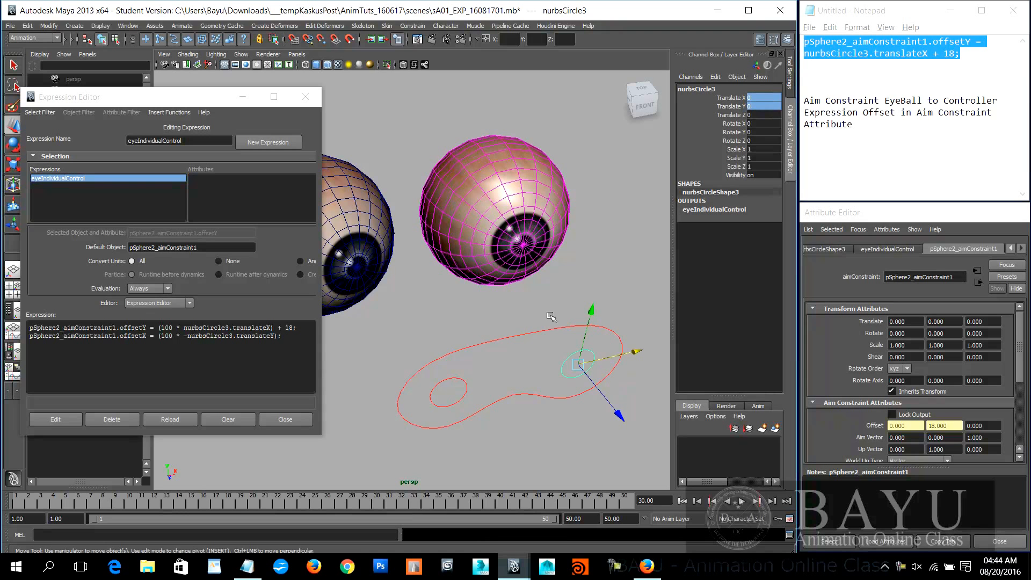
pyautogui.keyDown('alt'); pyautogui.moveTo(532, 364); pyautogui.dragTo(583, 352); pyautogui.keyUp('alt')
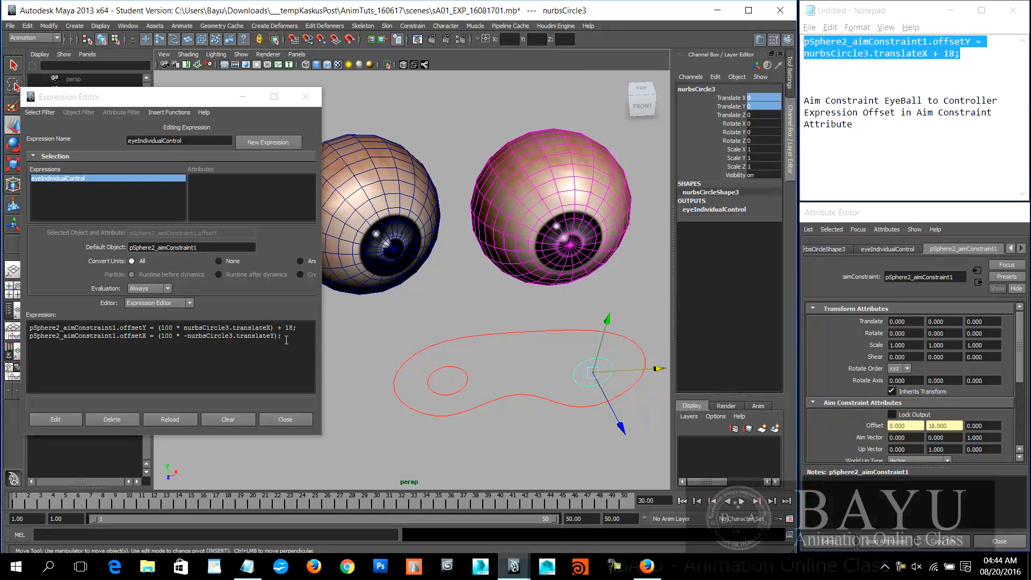
# Step: Duplicate both pSphere2 expression lines below the originals, separated by a blank line
pyautogui.moveTo(291, 338); pyautogui.dragTo(3, 303)
pyautogui.hotkey('ctrl', 'c')
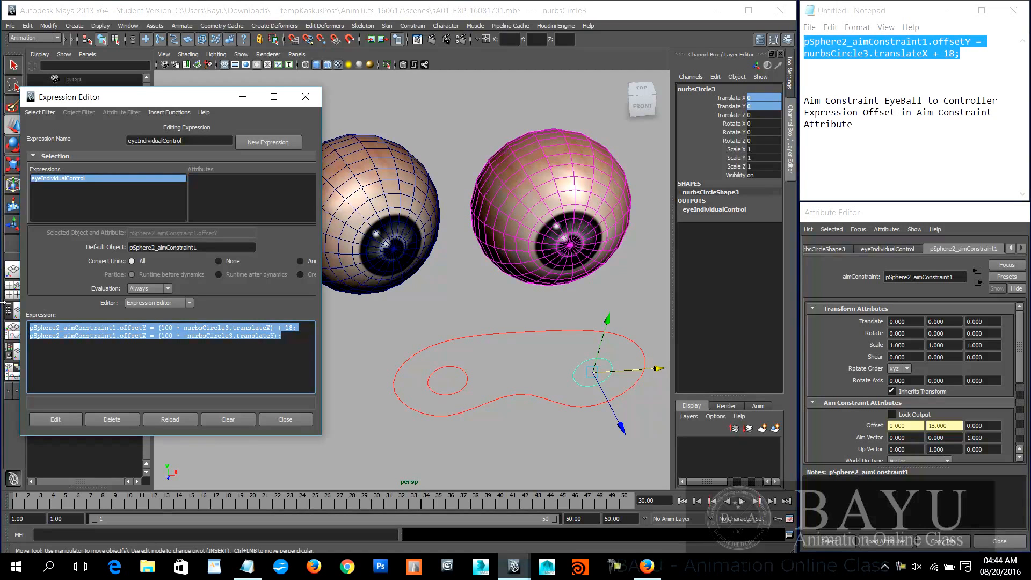
pyautogui.click(303, 338)
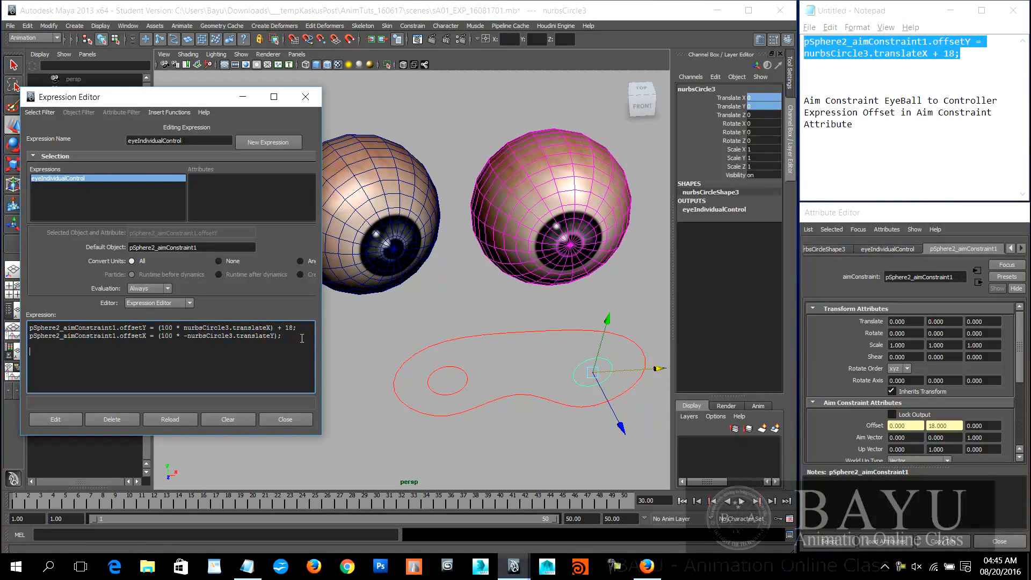
pyautogui.press('Return')
pyautogui.press('Return')
pyautogui.hotkey('ctrl', 'v')
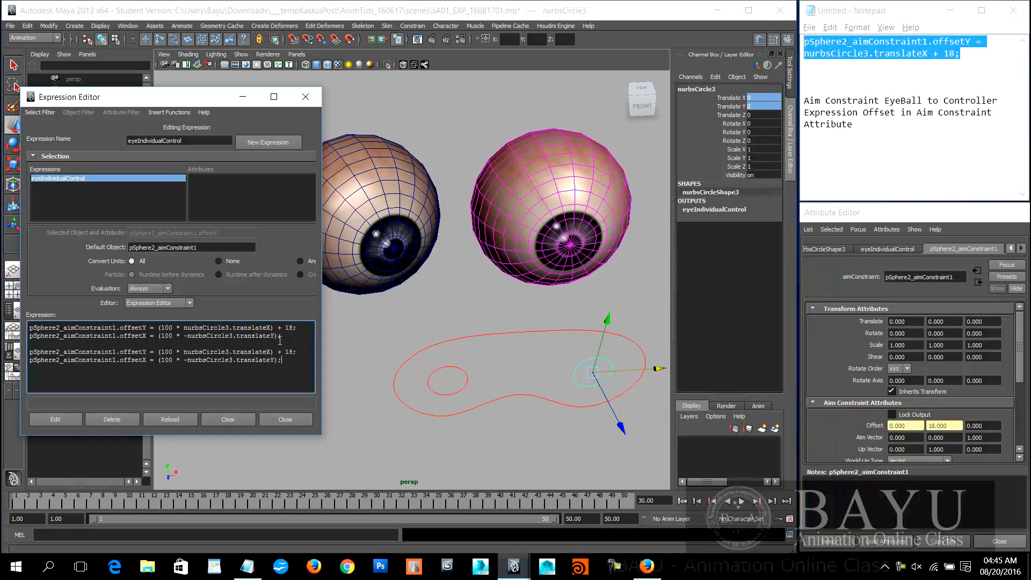
# Step: Check the pSphere1 eyeball's aim constraint name and retarget the two copied lines to pSphere1_aimConstraint1
pyautogui.click(379, 221)
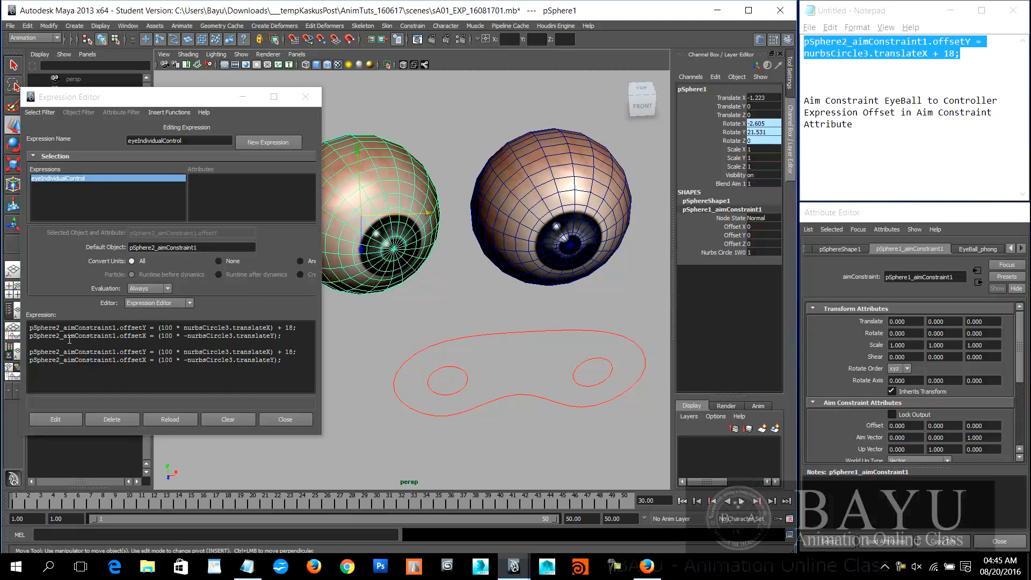
pyautogui.click(57, 327)
pyautogui.moveTo(58, 327); pyautogui.dragTo(65, 327)
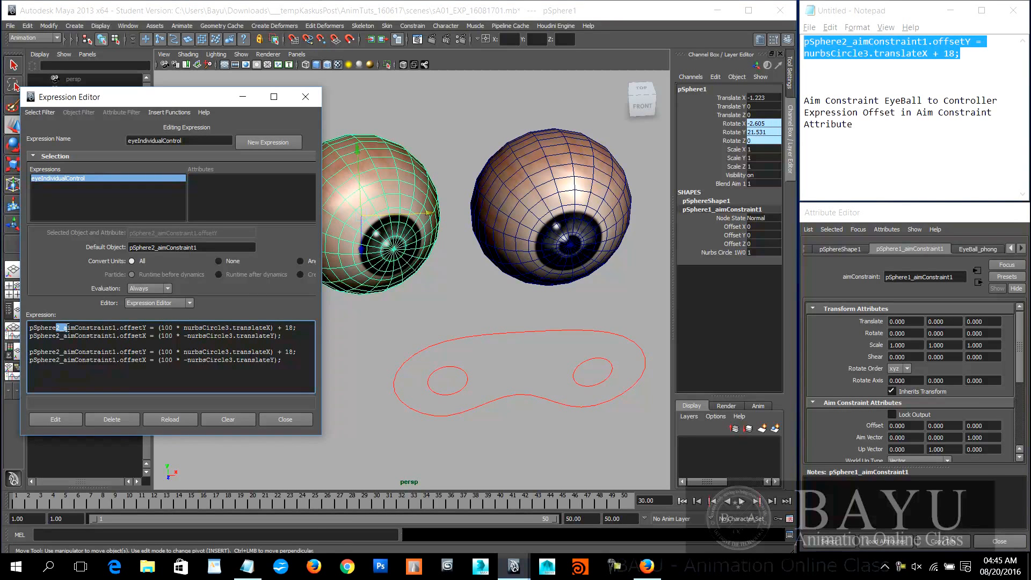
pyautogui.click(58, 354)
pyautogui.write('1')
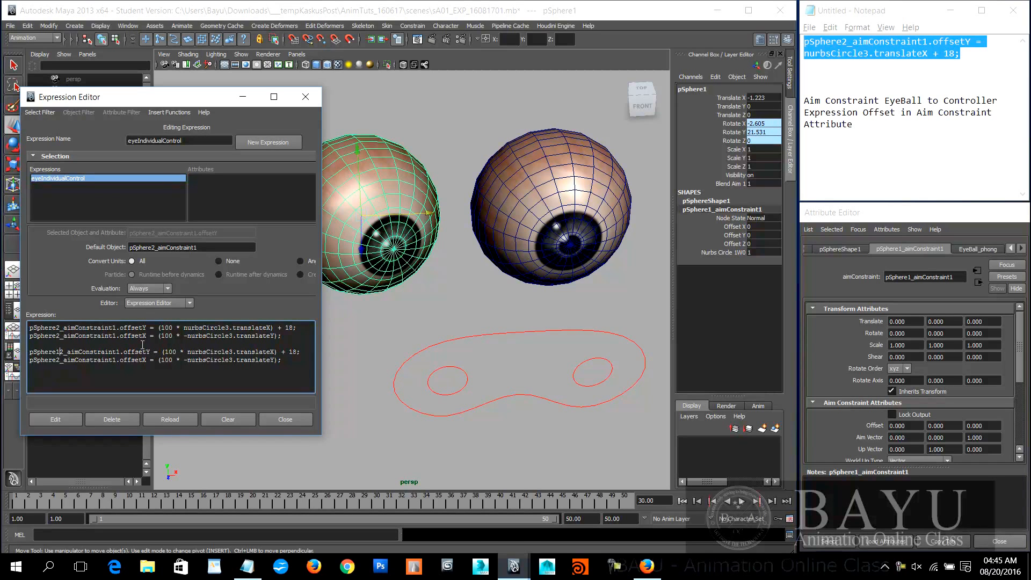
pyautogui.press('Delete')
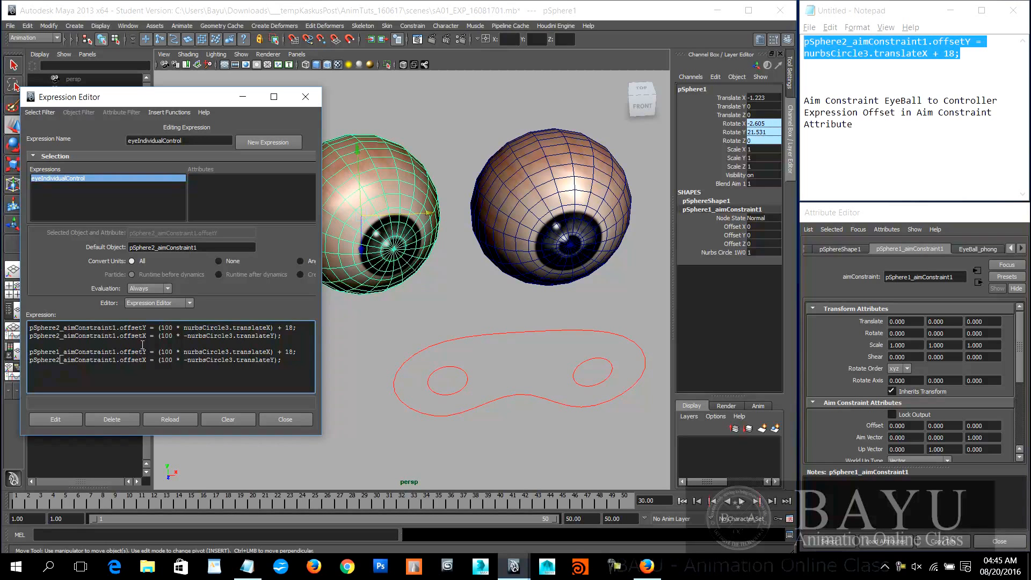
pyautogui.press('BackSpace')
pyautogui.write('1')
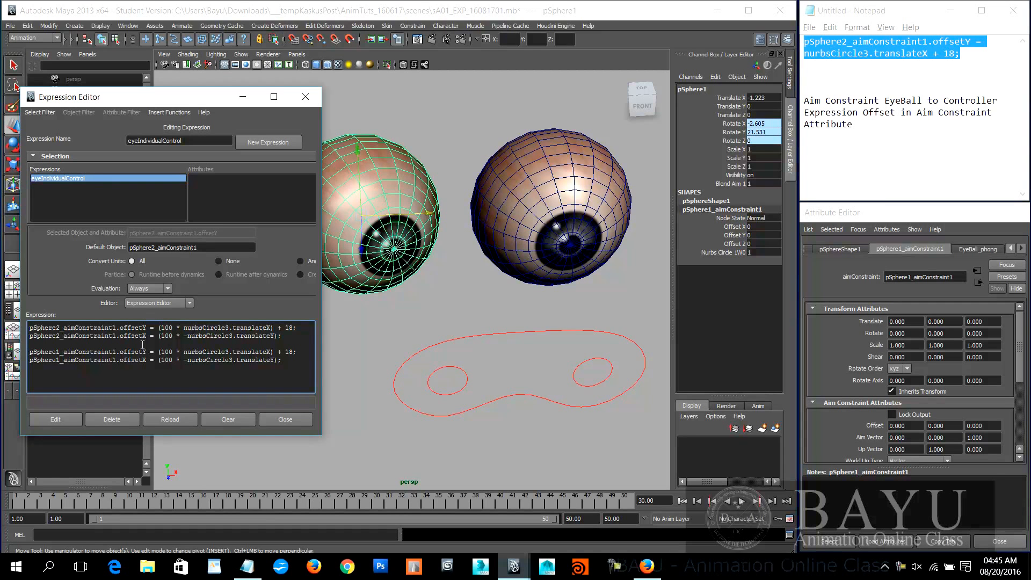
# Step: Identify the other eye's control curve and replace nurbsCircle3 with nurbsCircle2 in both pSphere1 lines
pyautogui.click(594, 361)
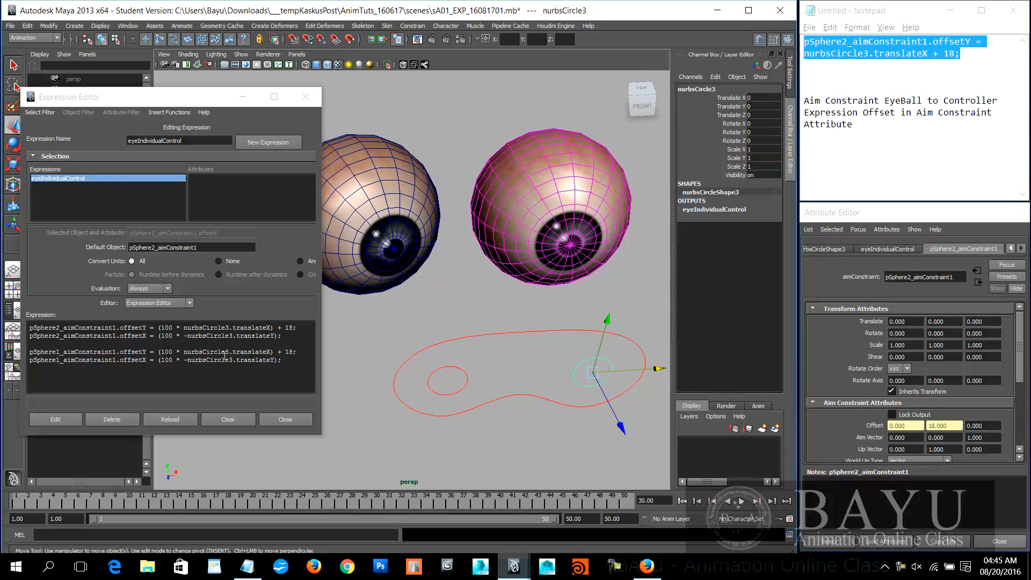
pyautogui.moveTo(204, 352); pyautogui.dragTo(222, 352)
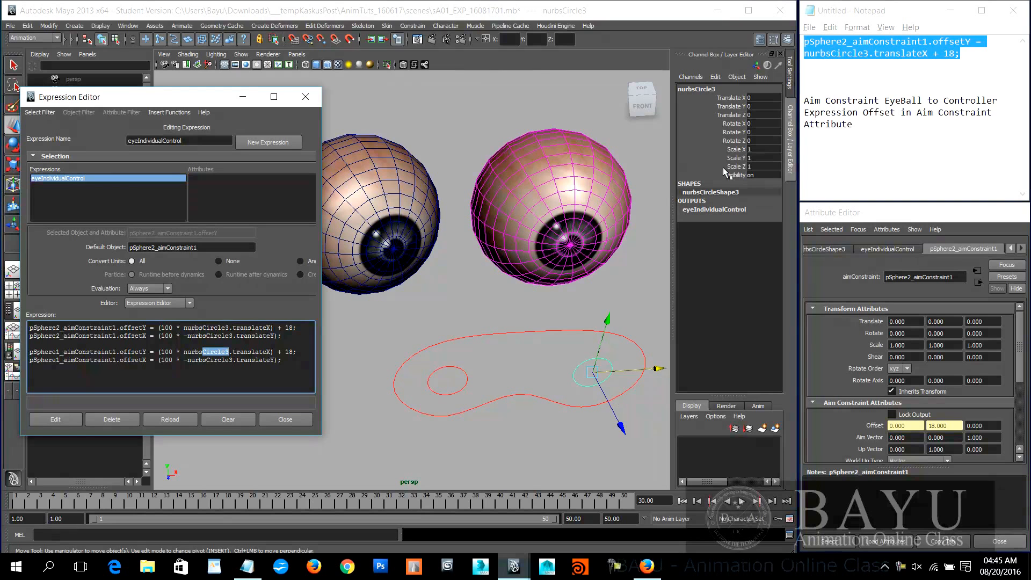
pyautogui.click(452, 370)
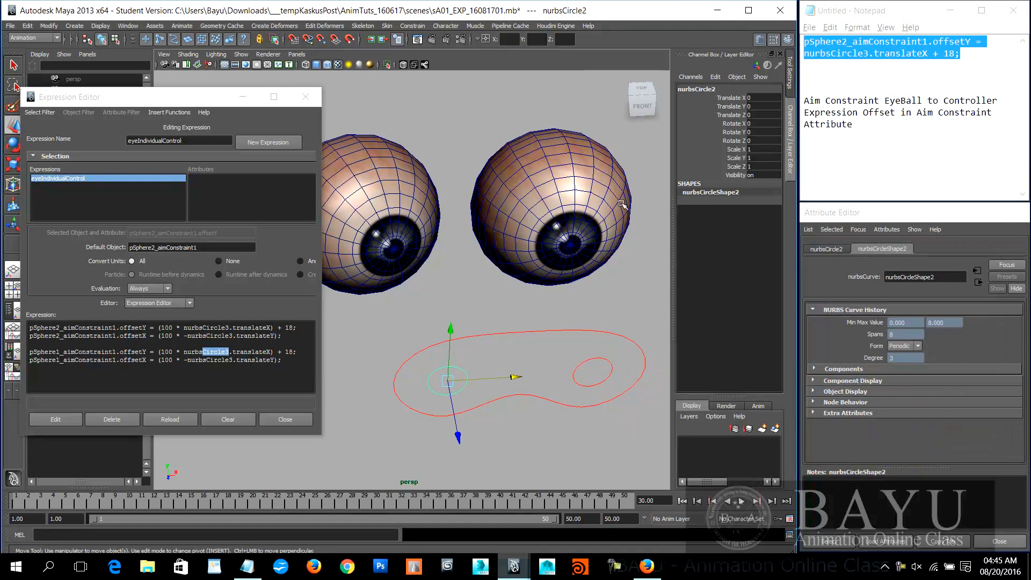
pyautogui.click(226, 352)
pyautogui.write('2')
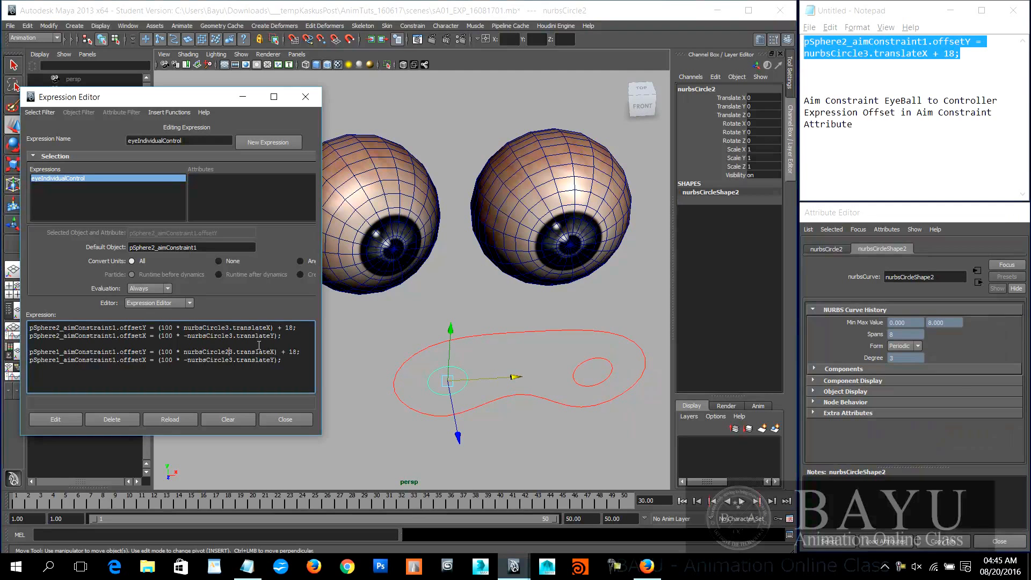
pyautogui.press('Delete')
pyautogui.click(230, 360)
pyautogui.write('2')
pyautogui.press('Delete')
# Step: Copy the full four-line expression and paste it over the old pSphere2 expression in the Notepad notes
pyautogui.moveTo(292, 363); pyautogui.dragTo(2, 294)
pyautogui.hotkey('ctrl', 'c')
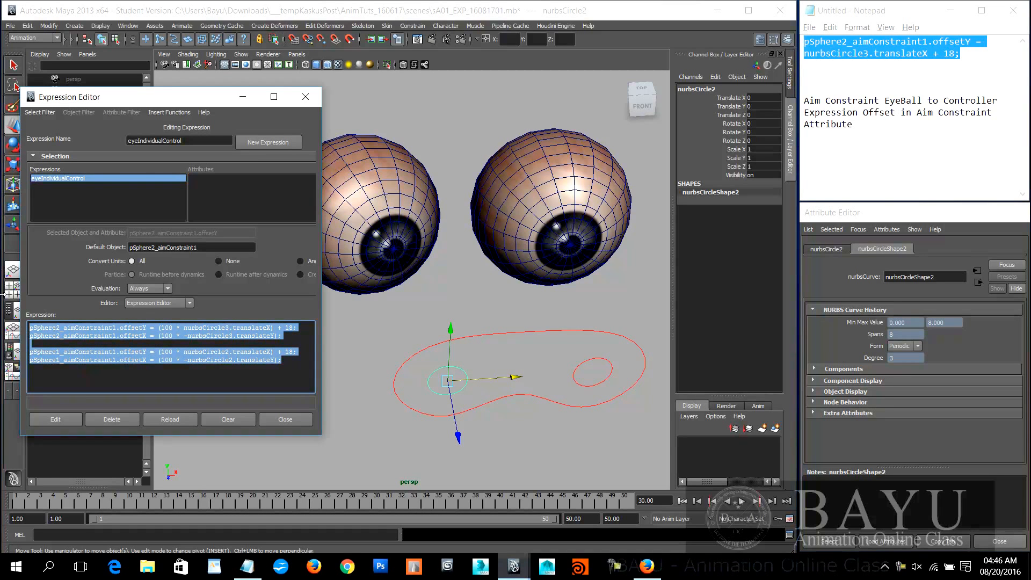
pyautogui.click(946, 11)
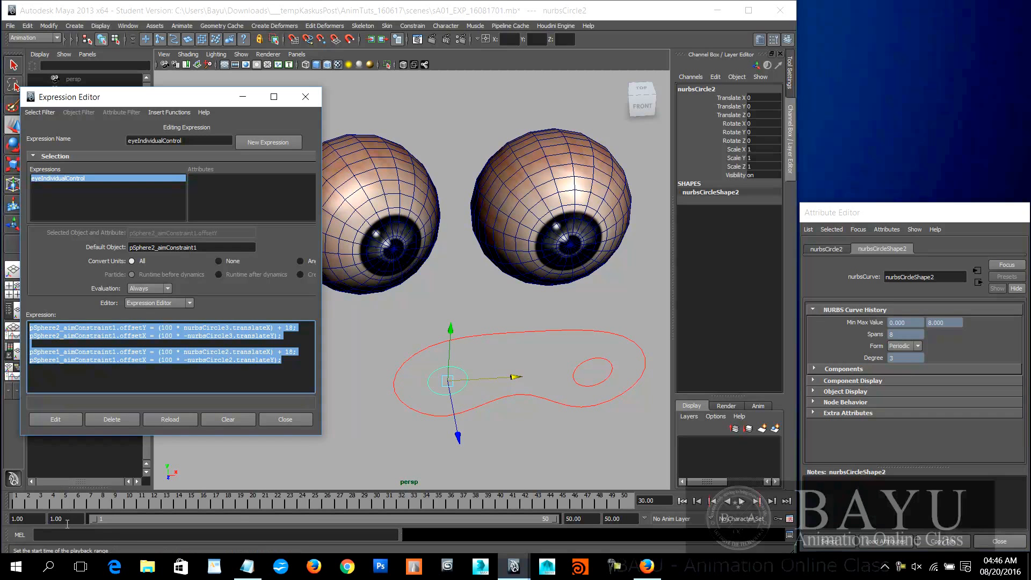
pyautogui.moveTo(257, 574)
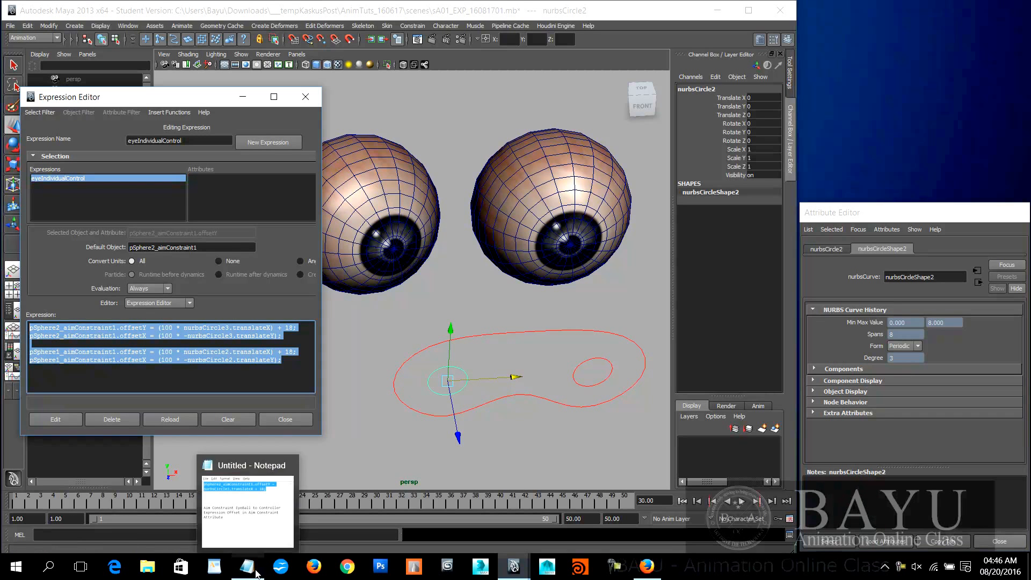
pyautogui.click(248, 486)
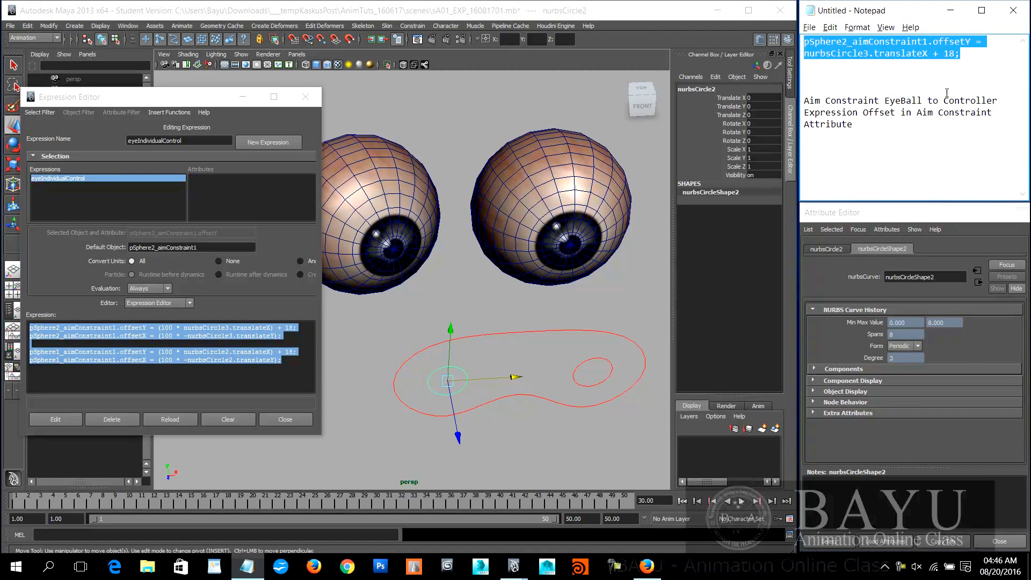
pyautogui.moveTo(977, 54); pyautogui.dragTo(804, 41)
pyautogui.hotkey('ctrl', 'v')
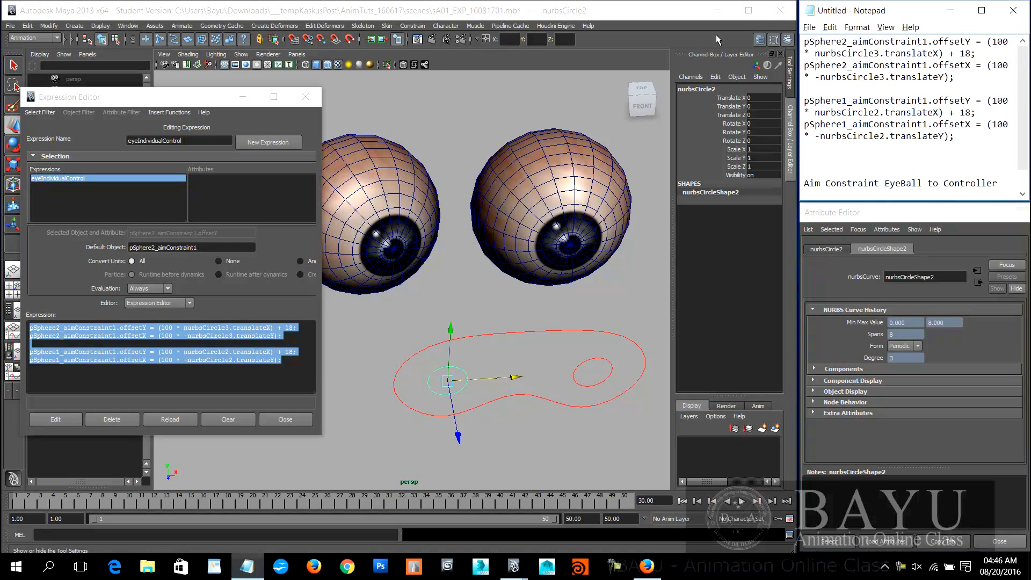
# Step: Close the Expression Editor and widen the Notepad window so each expression line fits on one row
pyautogui.click(309, 101)
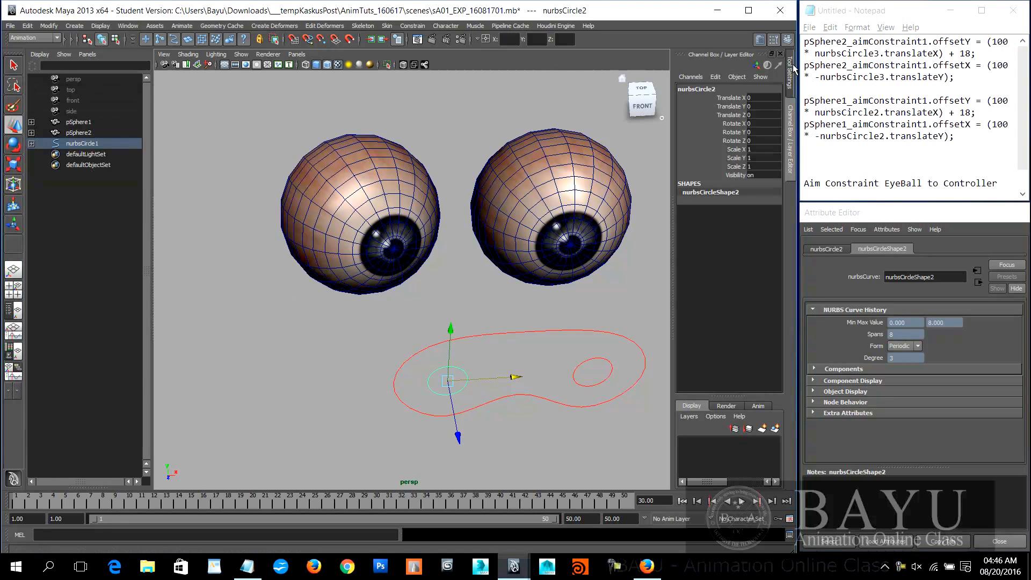
pyautogui.moveTo(798, 64); pyautogui.dragTo(610, 76)
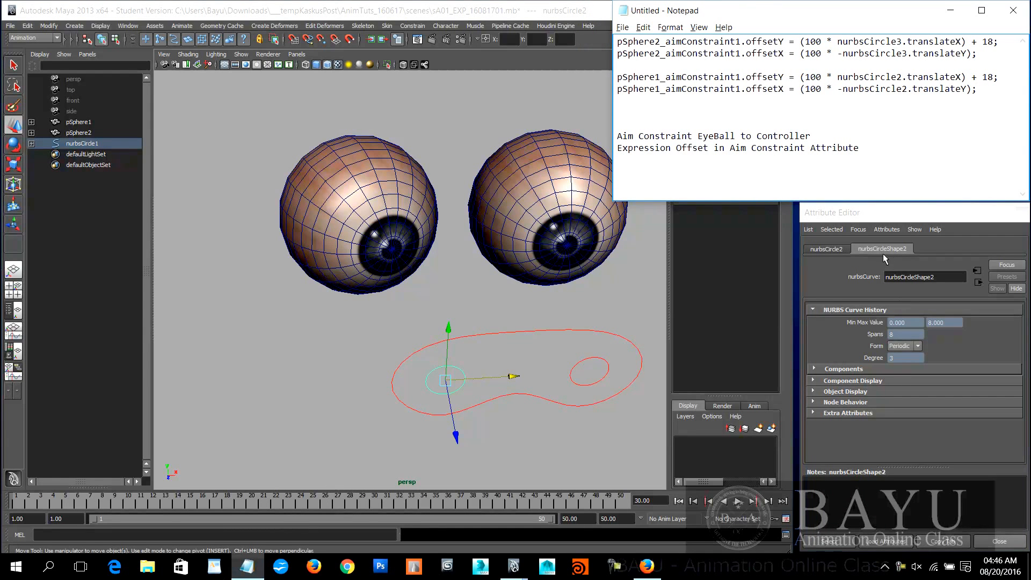
# Step: Select the pSphere1 eyeball and load the eyeIndividualControl expression in the Expression Editor
pyautogui.click(409, 217)
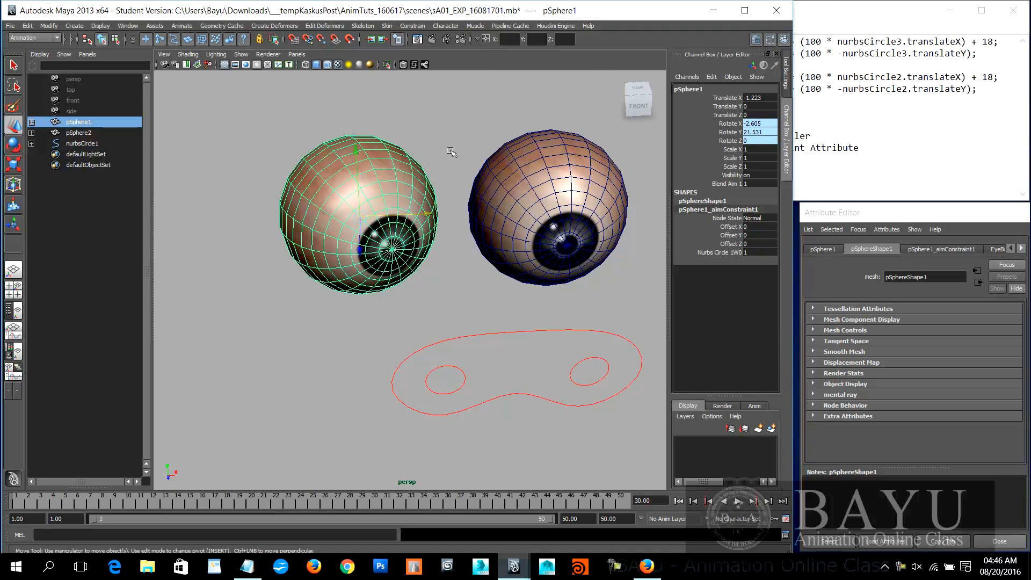
pyautogui.click(149, 27)
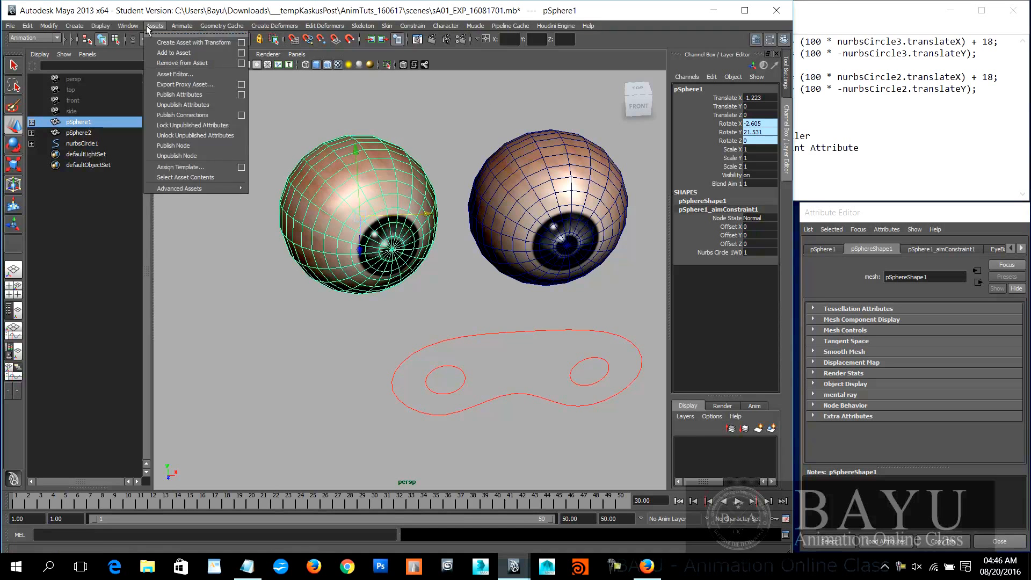
pyautogui.moveTo(128, 25)
pyautogui.moveTo(186, 73)
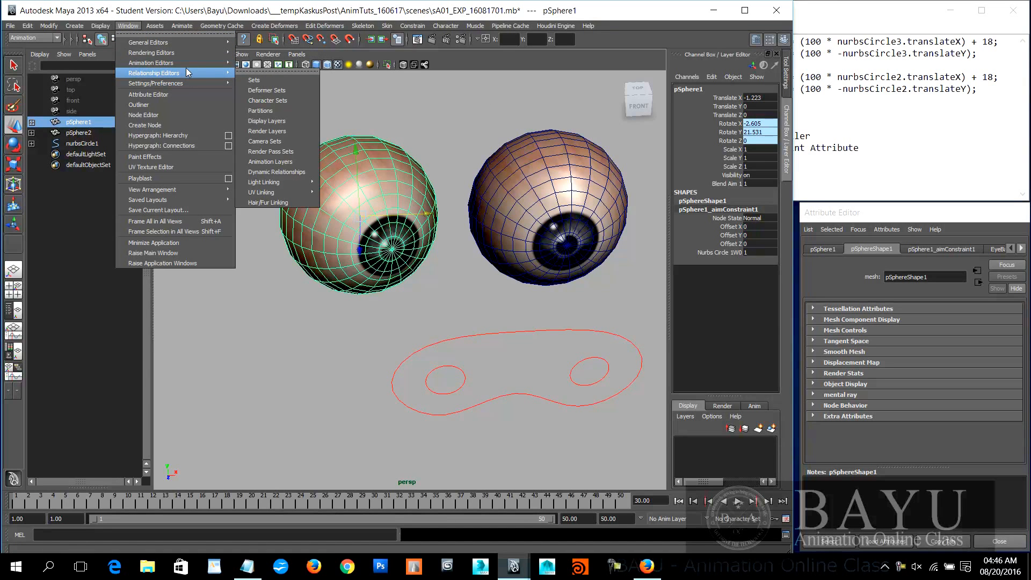
pyautogui.click(290, 131)
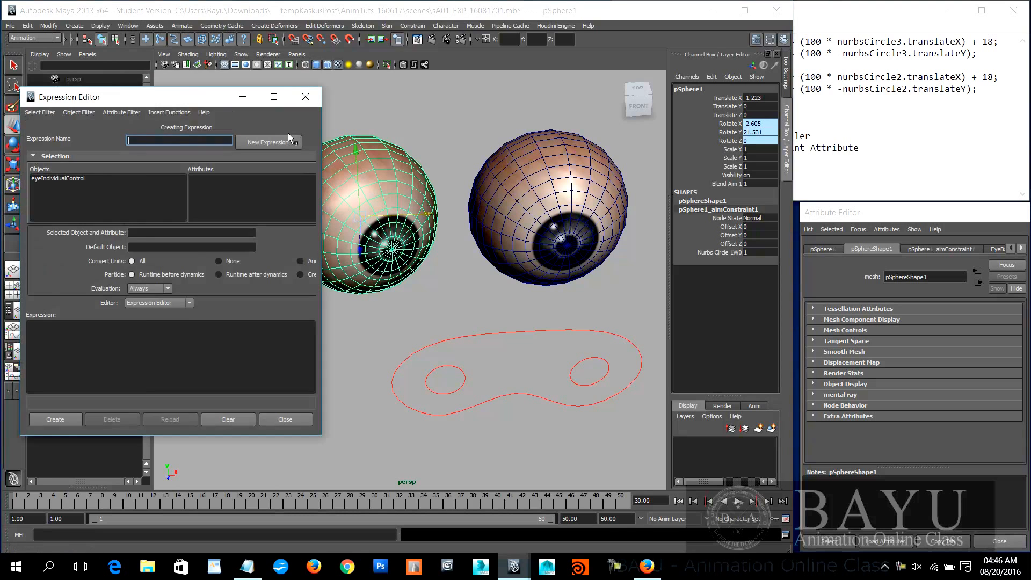
pyautogui.click(46, 179)
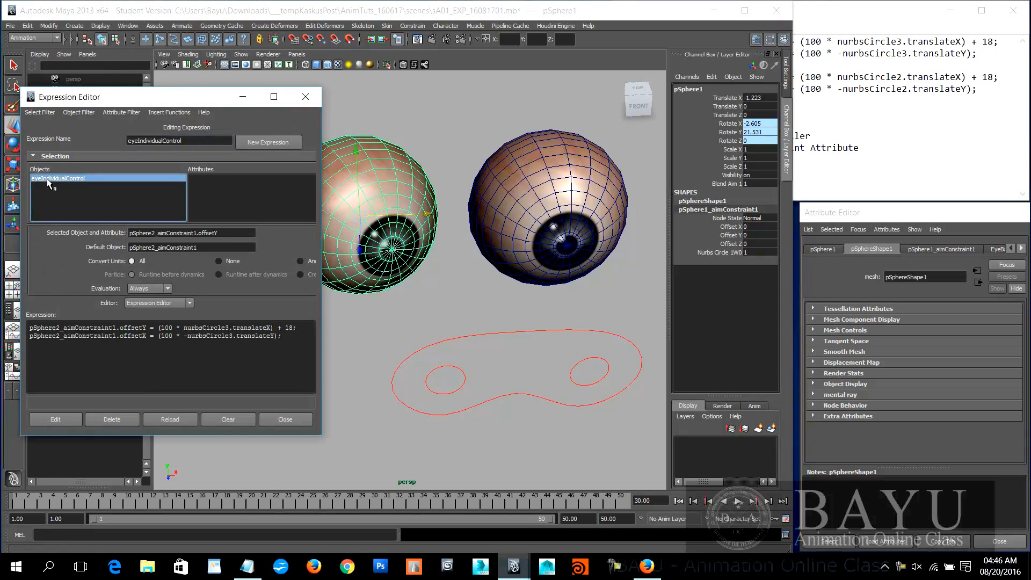
# Step: Replace the two-line eyeIndividualControl expression with the four pSphere2 and pSphere1 offset lines from the Notepad notes and apply the edit
pyautogui.moveTo(277, 336); pyautogui.dragTo(30, 327)
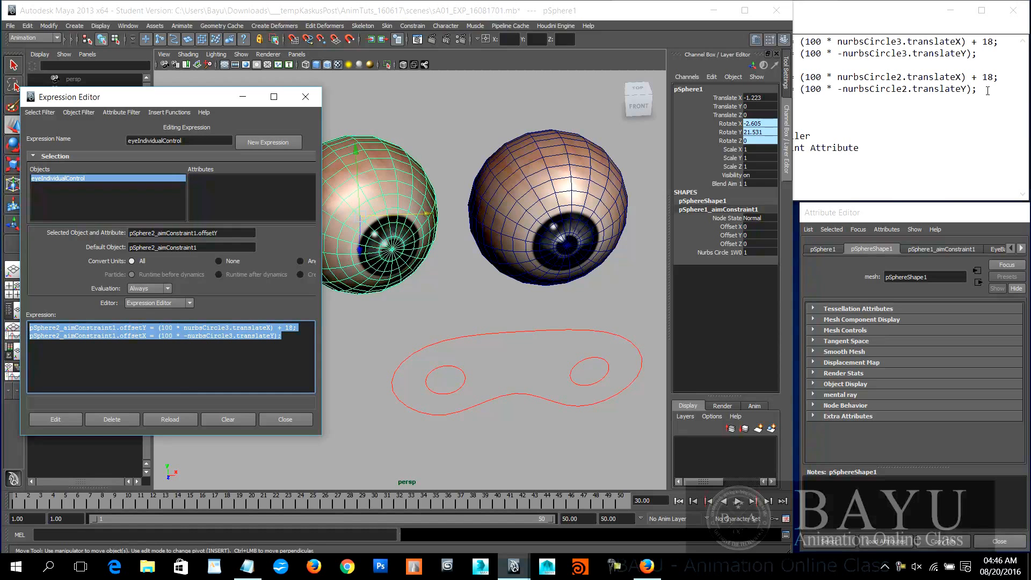
pyautogui.click(837, 15)
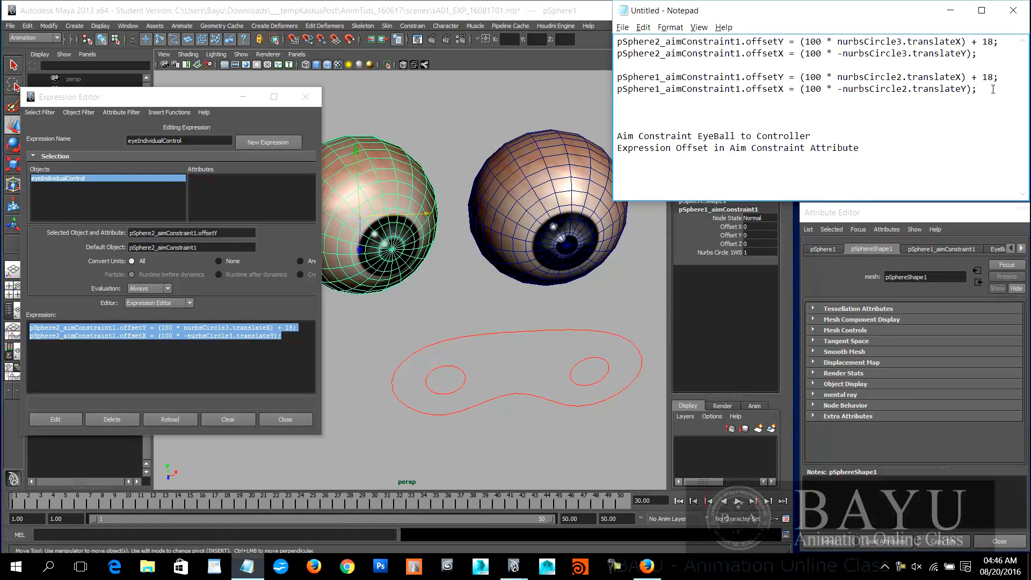
pyautogui.moveTo(1001, 91); pyautogui.dragTo(518, 22)
pyautogui.hotkey('ctrl', 'c')
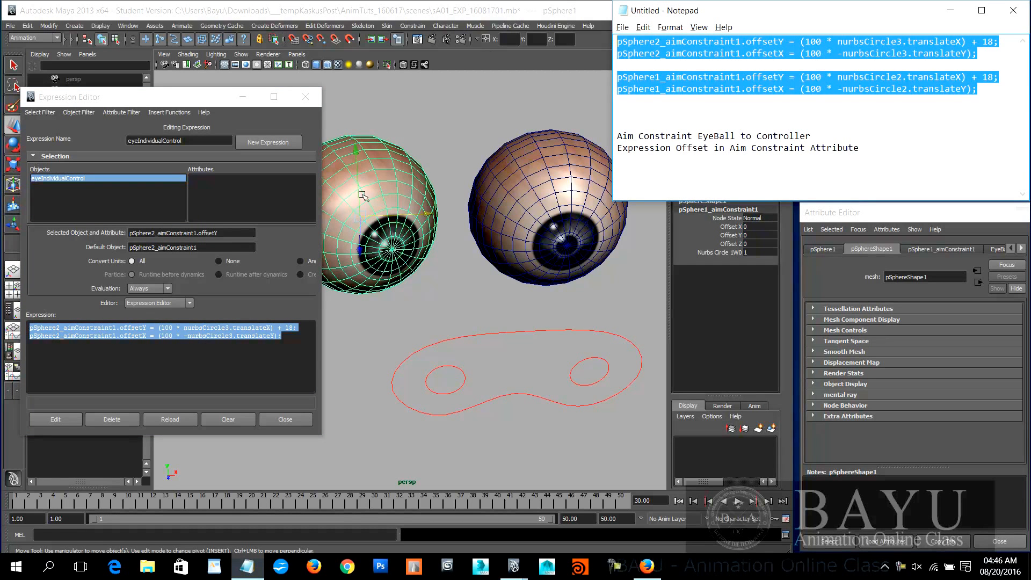
pyautogui.click(226, 309)
pyautogui.hotkey('ctrl', 'v')
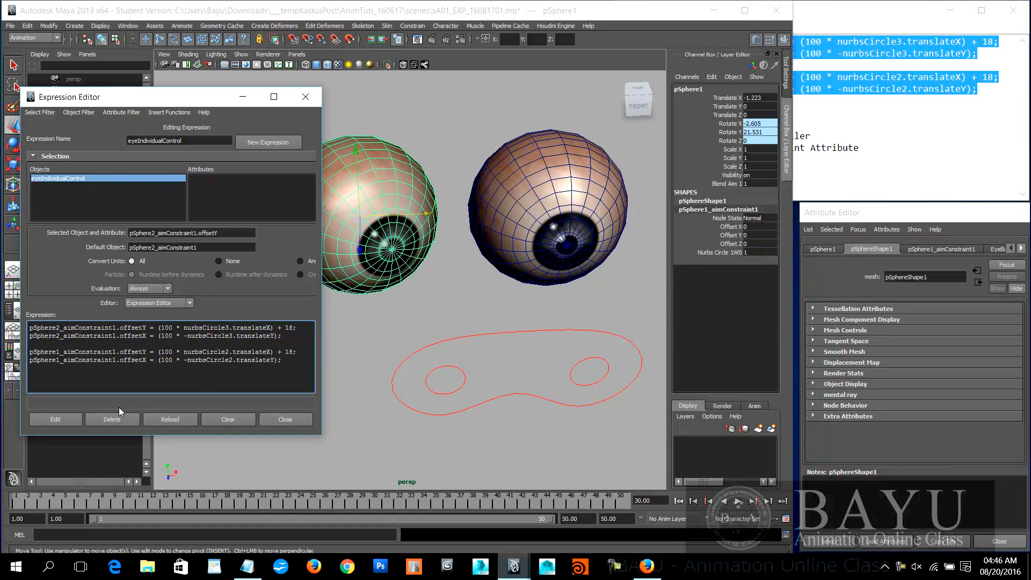
pyautogui.click(62, 423)
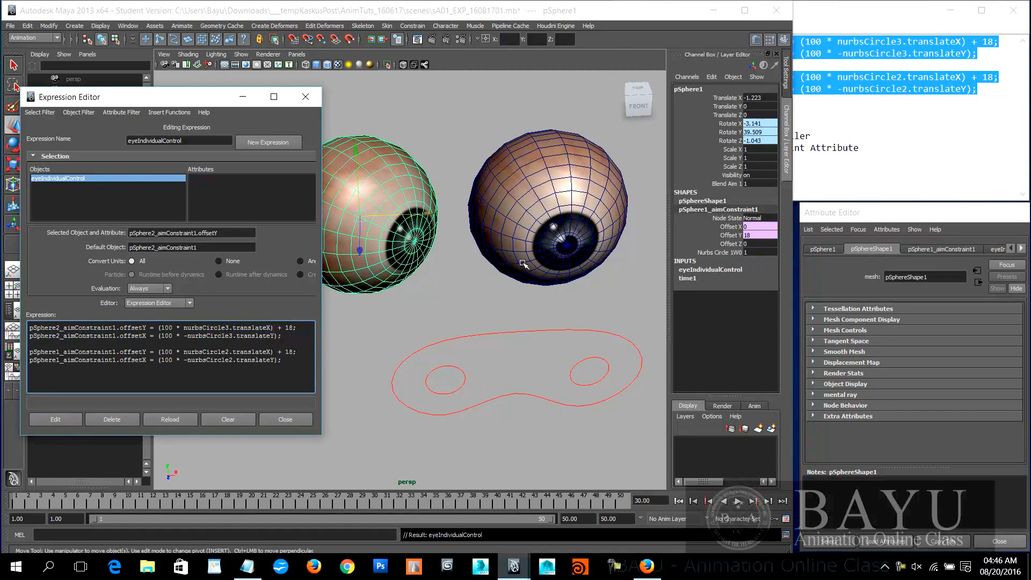
# Step: Move the nurbsCircle2 control slightly to test the pSphere1 eyeball's response, and undo the move
pyautogui.click(463, 371)
pyautogui.moveTo(445, 385)
pyautogui.mouseDown()
pyautogui.moveTo(491, 371)
pyautogui.moveTo(450, 372)
pyautogui.mouseUp()
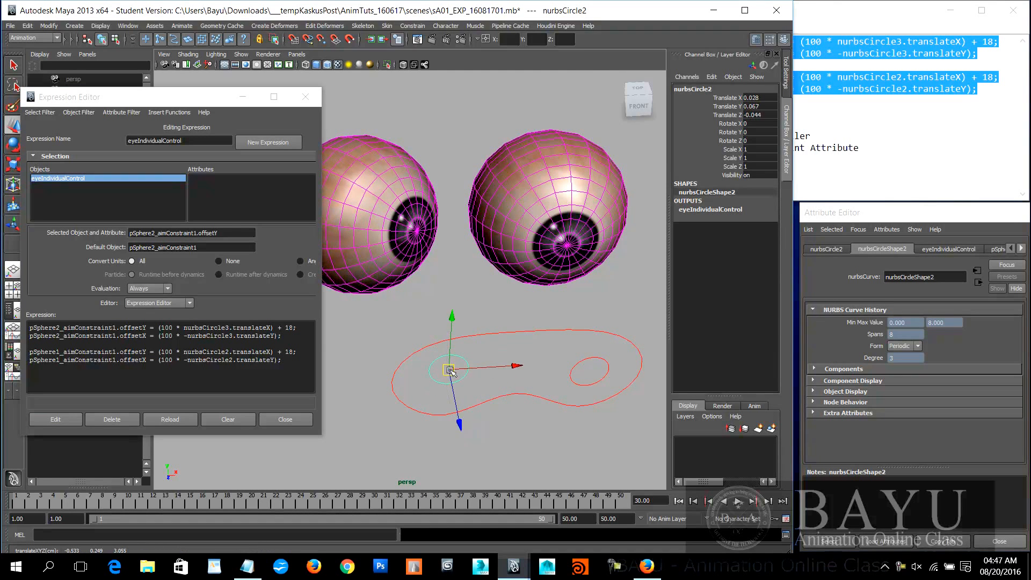
pyautogui.hotkey('ctrl', 'z')
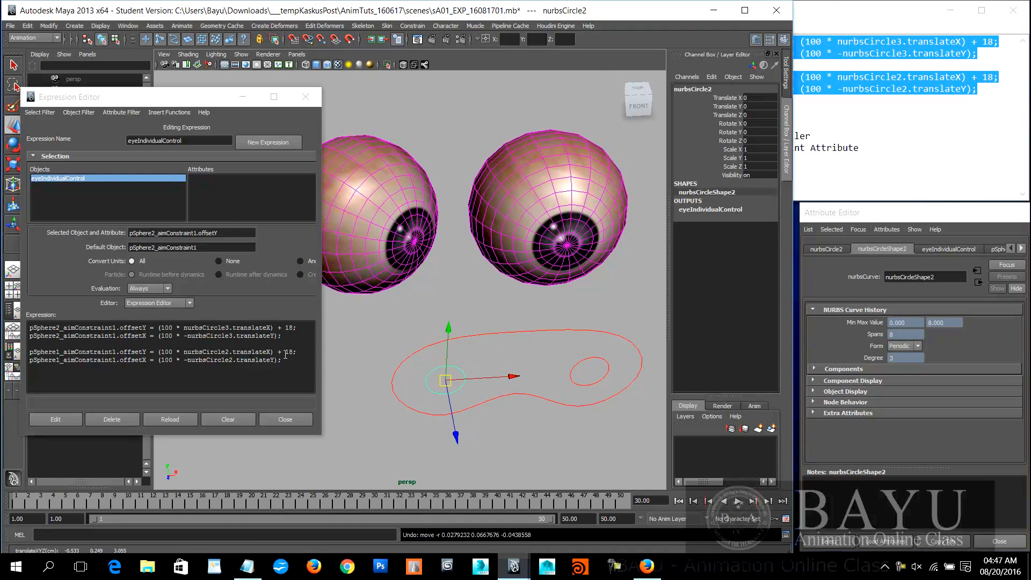
# Step: Change the pSphere1 offsetY line to subtract 18 instead of adding it, and apply the expression edit
pyautogui.click(280, 352)
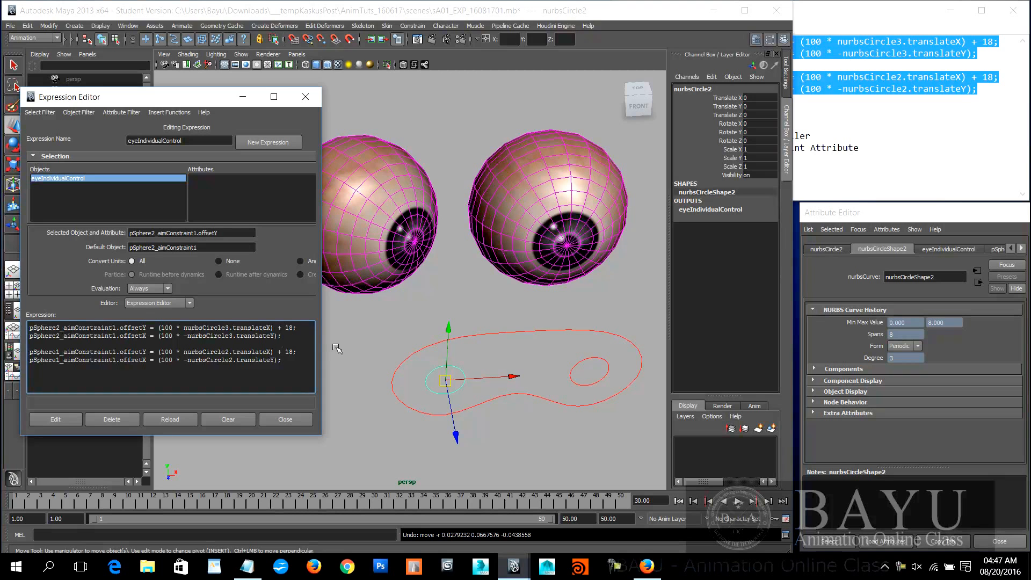
pyautogui.press('BackSpace')
pyautogui.write('-')
pyautogui.click(40, 419)
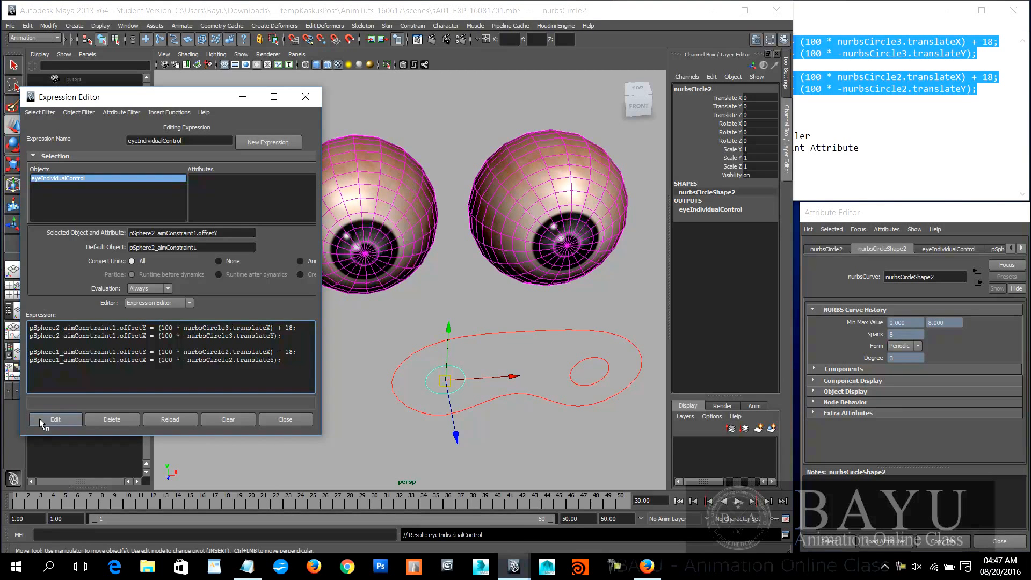
# Step: Test the corrected expression by moving nurbsCircle2, and reset its Translate X, Y and Z to 0
pyautogui.keyDown('alt'); pyautogui.moveTo(514, 399); pyautogui.dragTo(538, 368, button='middle'); pyautogui.keyUp('alt')
pyautogui.keyDown('alt'); pyautogui.moveTo(537, 369); pyautogui.dragTo(438, 437); pyautogui.keyUp('alt')
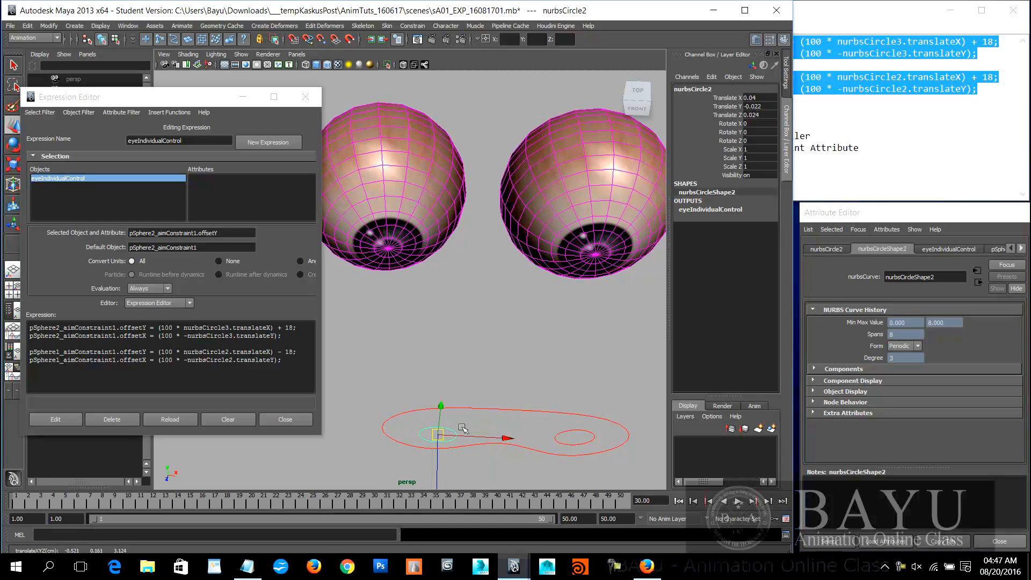
pyautogui.moveTo(765, 98); pyautogui.dragTo(760, 114)
pyautogui.write('0')
pyautogui.press('Return')
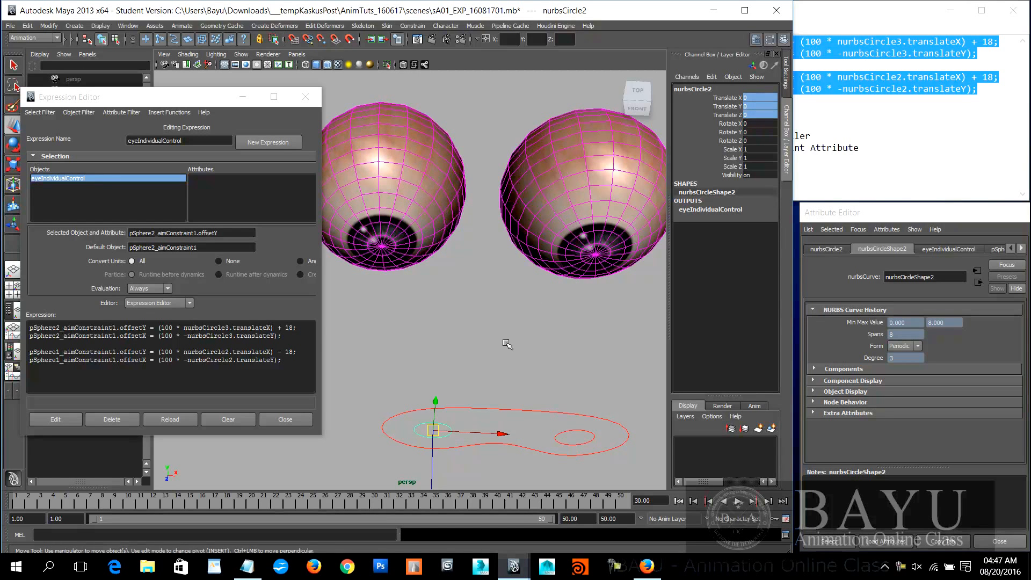
# Step: Move the main nurbsCircle1 control around to test both eyeballs following it together, and undo the moves
pyautogui.keyDown('alt'); pyautogui.moveTo(506, 344); pyautogui.dragTo(510, 288, button='middle'); pyautogui.keyUp('alt')
pyautogui.keyDown('alt'); pyautogui.moveTo(511, 288); pyautogui.dragTo(483, 257); pyautogui.keyUp('alt')
pyautogui.keyDown('alt'); pyautogui.moveTo(526, 269); pyautogui.dragTo(552, 317, button='middle'); pyautogui.keyUp('alt')
pyautogui.keyDown('alt'); pyautogui.moveTo(552, 317); pyautogui.dragTo(550, 386); pyautogui.keyUp('alt')
pyautogui.moveTo(565, 439); pyautogui.dragTo(511, 405)
pyautogui.hotkey('ctrl', 'z')
pyautogui.keyDown('alt'); pyautogui.moveTo(476, 370); pyautogui.dragTo(485, 334); pyautogui.keyUp('alt')
pyautogui.keyDown('alt'); pyautogui.moveTo(542, 321); pyautogui.dragTo(532, 366, button='middle'); pyautogui.keyUp('alt')
pyautogui.moveTo(538, 349); pyautogui.dragTo(559, 319)
pyautogui.hotkey('ctrl', 'z')
pyautogui.hotkey('ctrl', 'z')
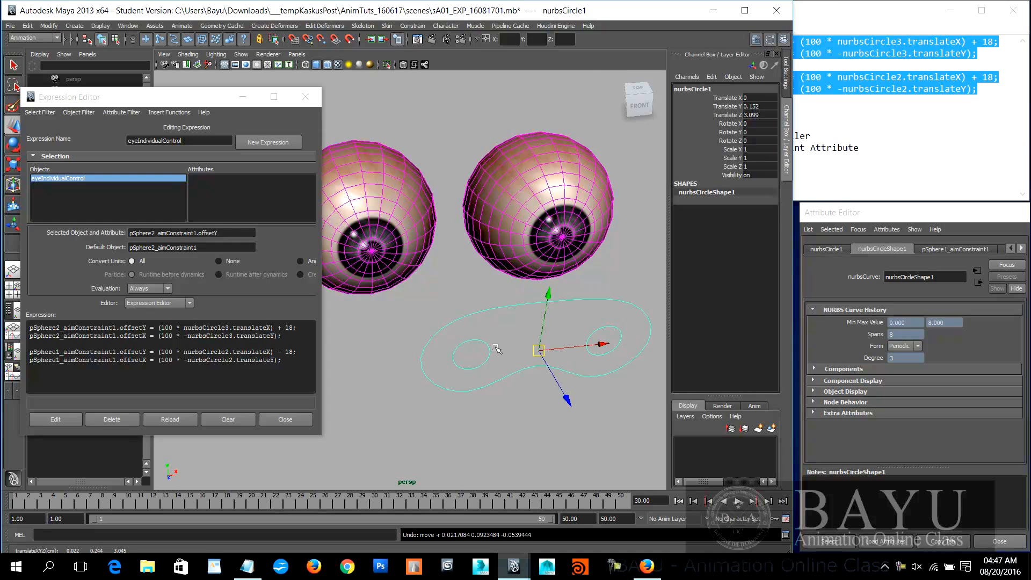
# Step: Test each eye separately by moving nurbsCircle2 and nurbsCircle3, undo both moves, and shift the Expression Editor window slightly
pyautogui.click(487, 353)
pyautogui.moveTo(471, 353); pyautogui.dragTo(493, 345)
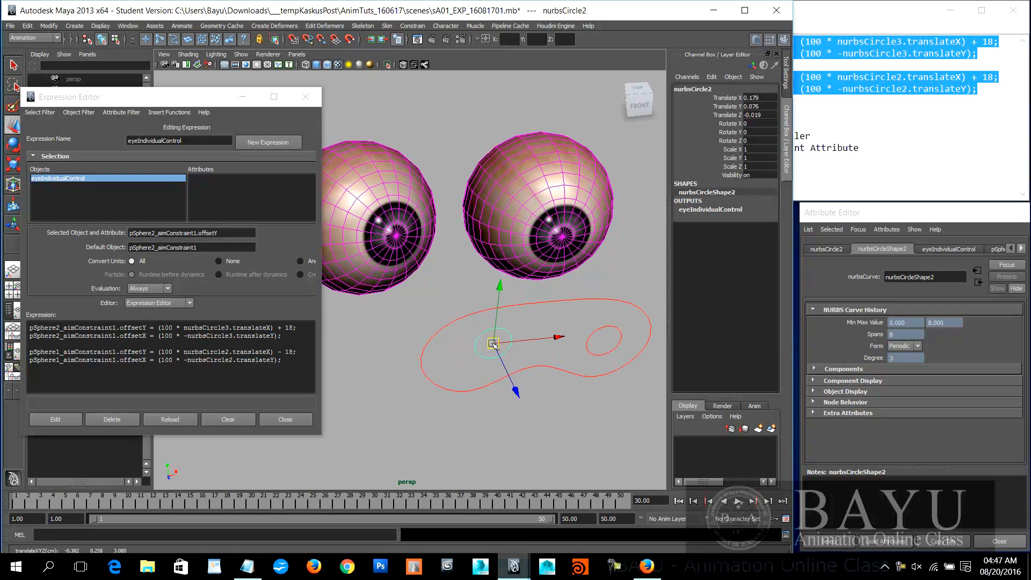
pyautogui.click(589, 329)
pyautogui.moveTo(603, 339); pyautogui.dragTo(621, 331)
pyautogui.hotkey('ctrl', 'z')
pyautogui.hotkey('ctrl', 'z')
pyautogui.moveTo(188, 99); pyautogui.dragTo(226, 98)
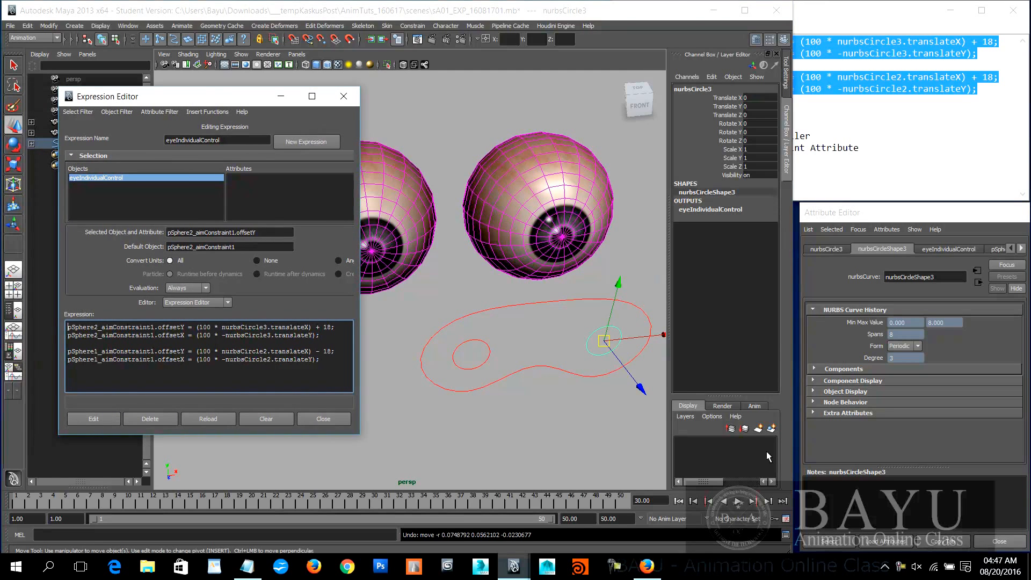